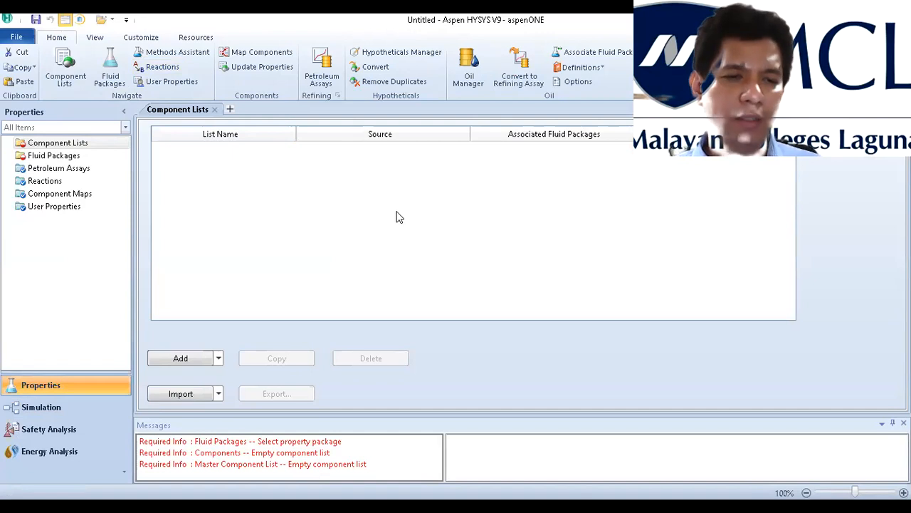
- Create a new component list and add Ethane to it from the HYSYS databank
{"action": "left_click", "coordinate": [162, 362]}
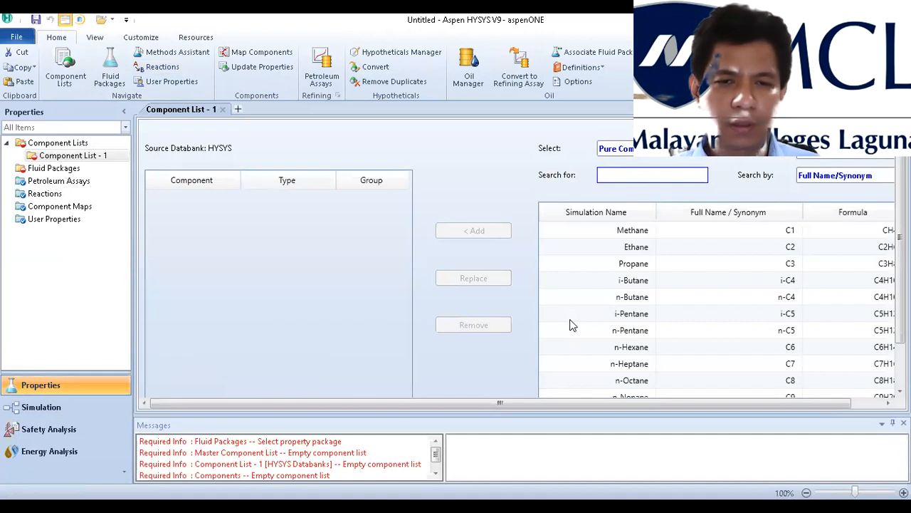
{"action": "left_click", "coordinate": [639, 247]}
{"action": "left_click", "coordinate": [479, 233]}
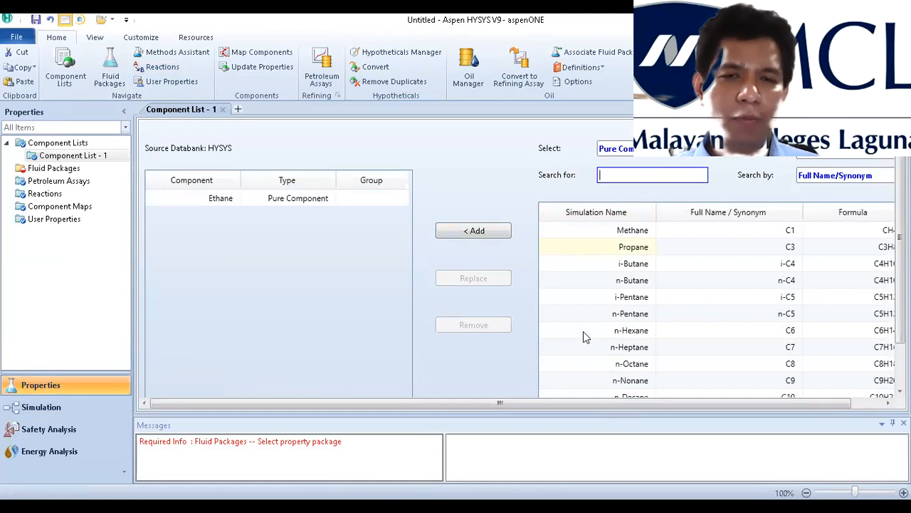
- Search the databank for "ethene" and add Ethylene to the component list
{"action": "type", "text": "et"}
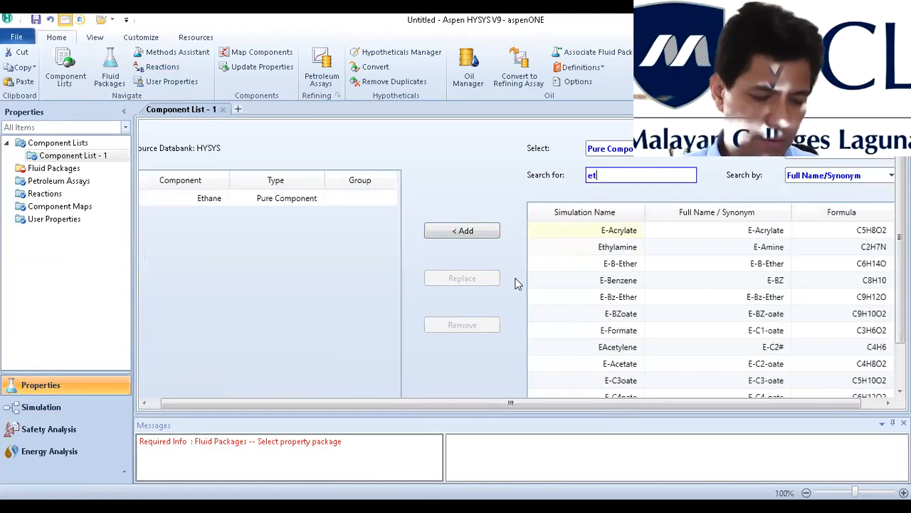
{"action": "type", "text": "hene"}
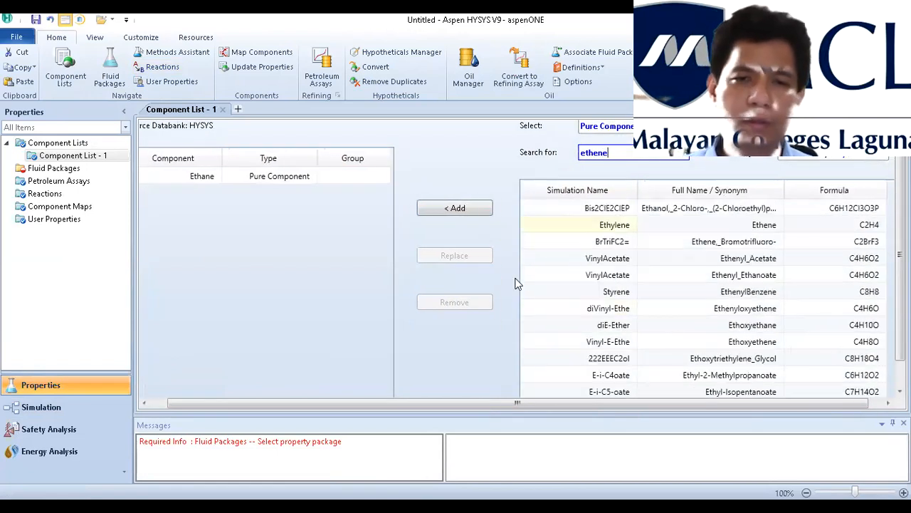
{"action": "left_click", "coordinate": [605, 229]}
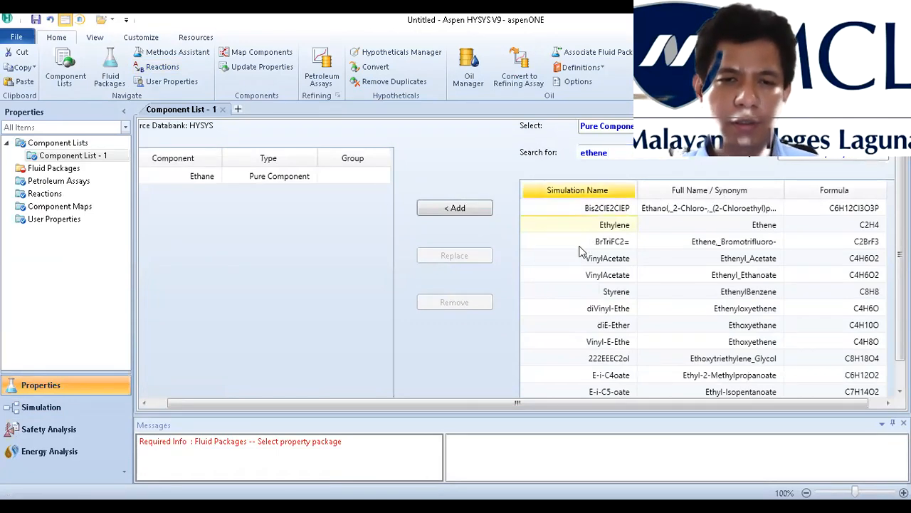
{"action": "left_click", "coordinate": [450, 214]}
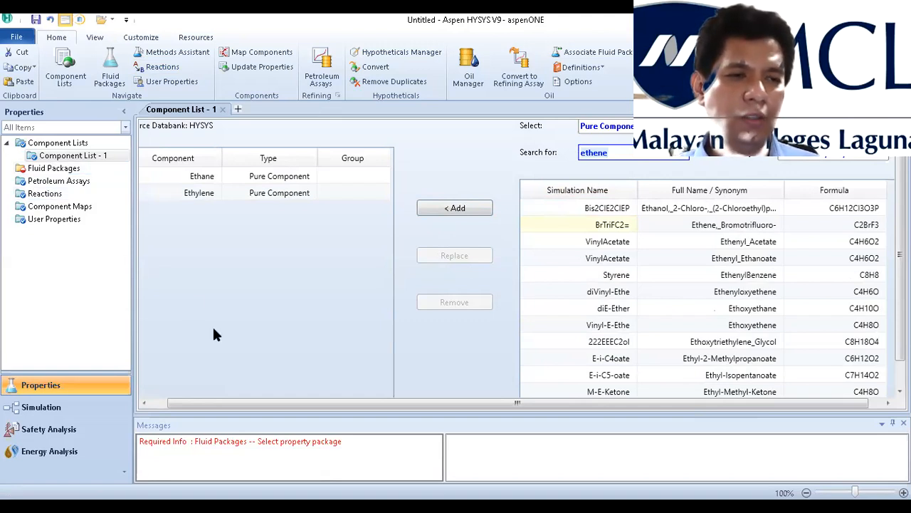
- Add a fluid package and assign Peng-Robinson as its property package
{"action": "left_click", "coordinate": [48, 170]}
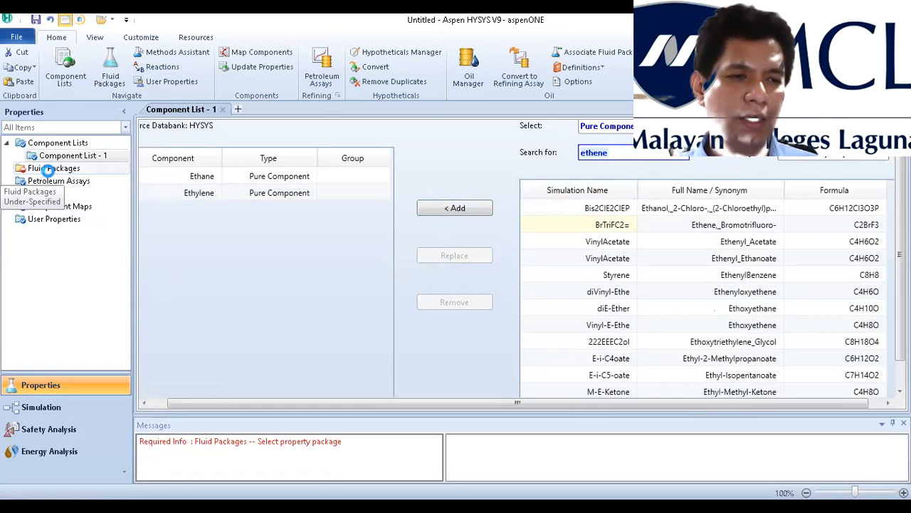
{"action": "left_click", "coordinate": [172, 372]}
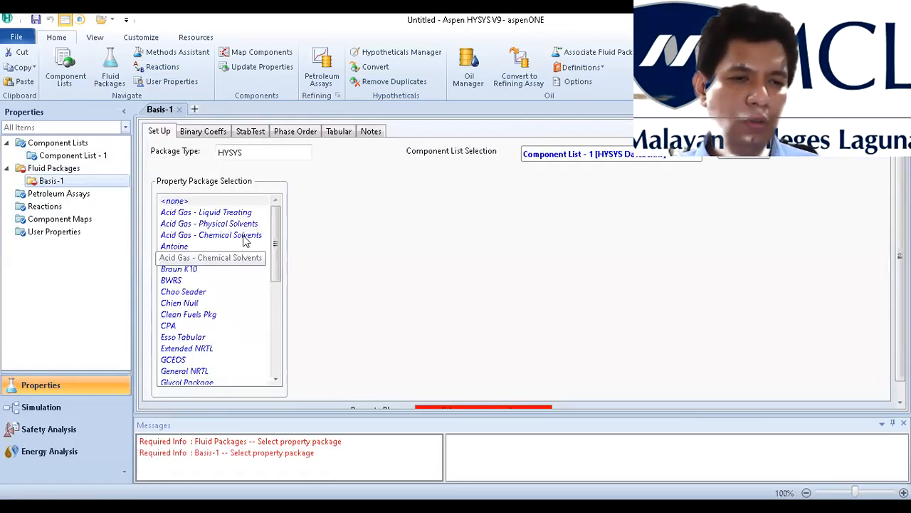
{"action": "left_click_drag", "start_coordinate": [278, 235], "coordinate": [279, 285]}
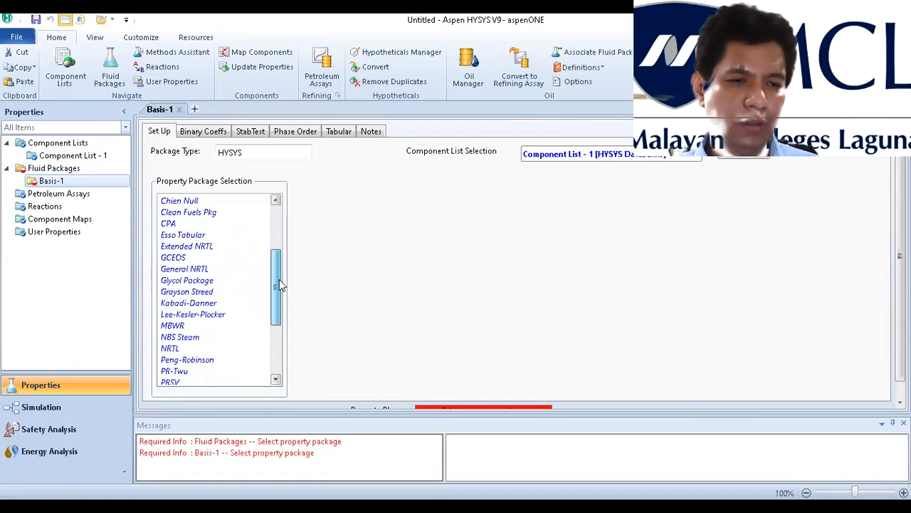
{"action": "left_click", "coordinate": [203, 361]}
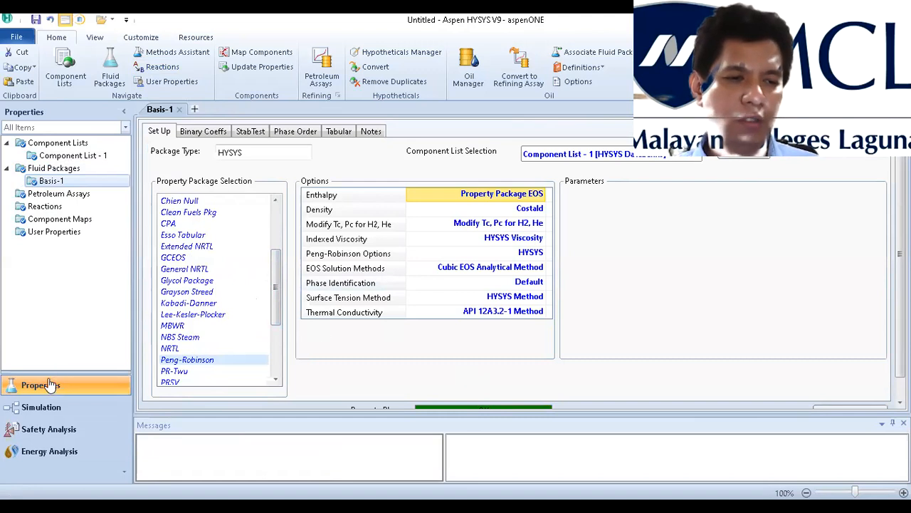
- Enter the simulation environment and place a Short Cut Distillation column on the flowsheet
{"action": "left_click", "coordinate": [34, 407]}
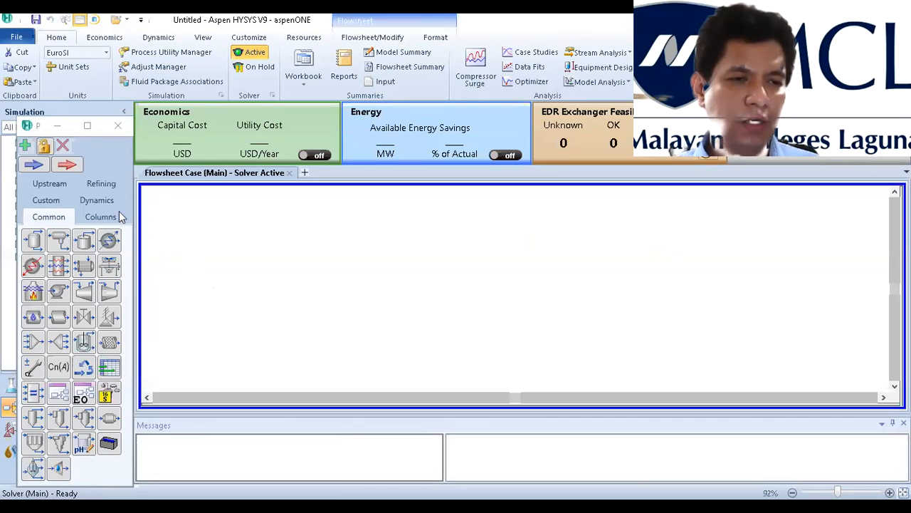
{"action": "left_click", "coordinate": [100, 219]}
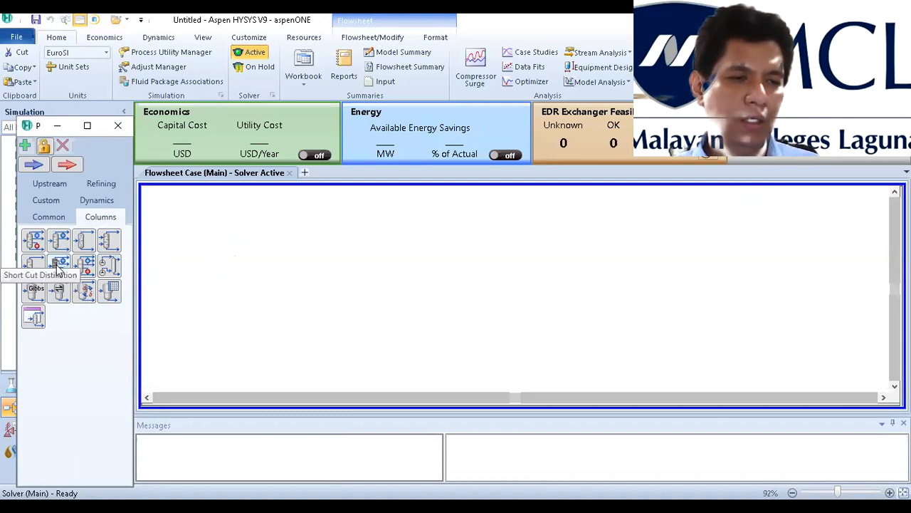
{"action": "left_click_drag", "start_coordinate": [59, 267], "coordinate": [380, 299]}
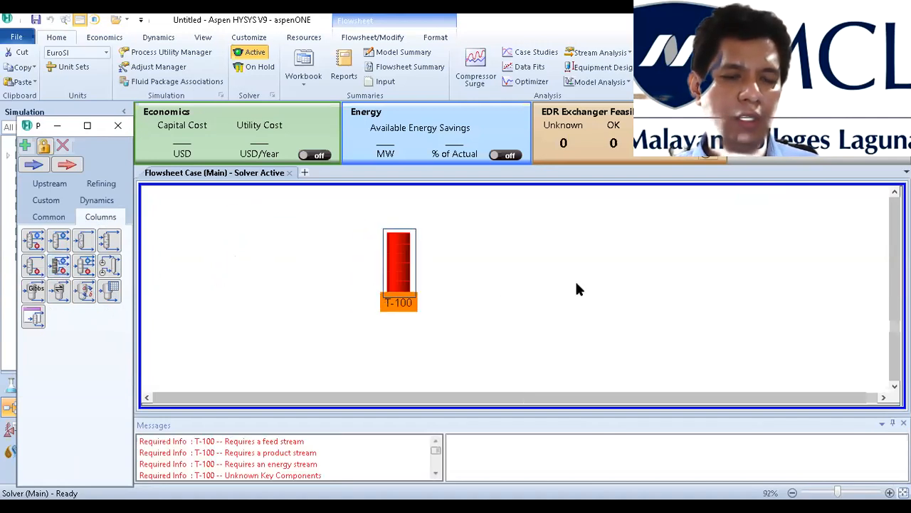
{"action": "left_click", "coordinate": [479, 245]}
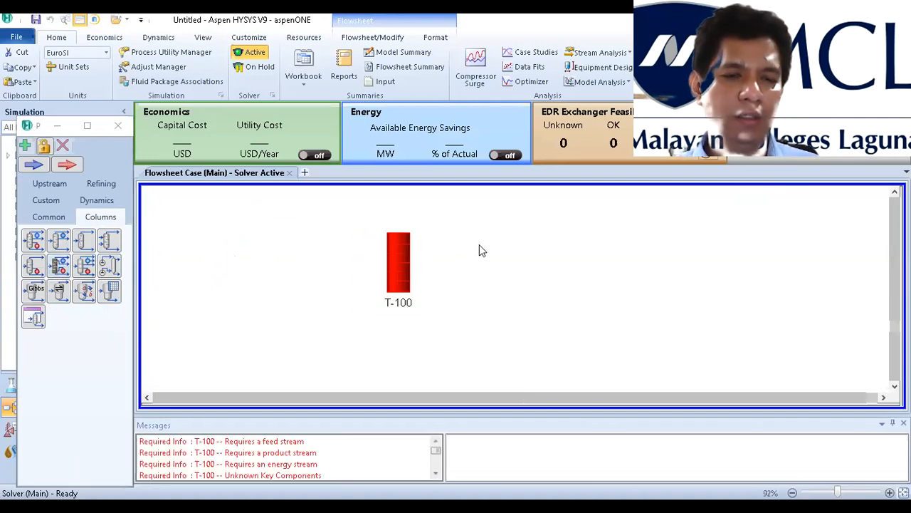
- In the shortcut column's connections, name the condenser duty stream Q-con and the distillate stream Dist
{"action": "double_click", "coordinate": [390, 261]}
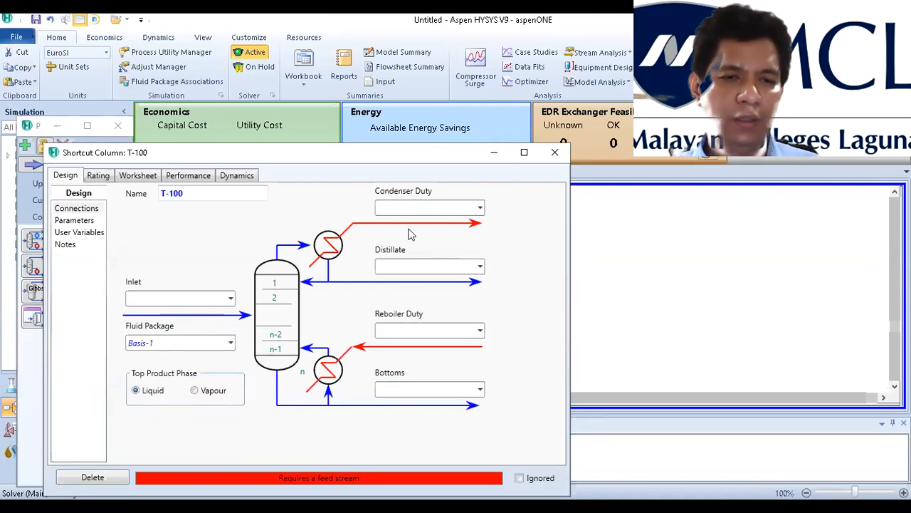
{"action": "left_click", "coordinate": [409, 209]}
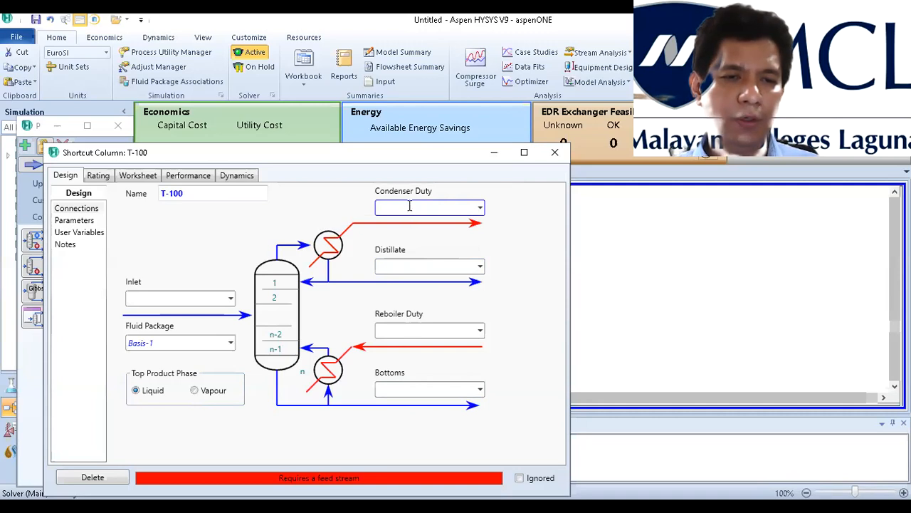
{"action": "type", "text": "Q-con"}
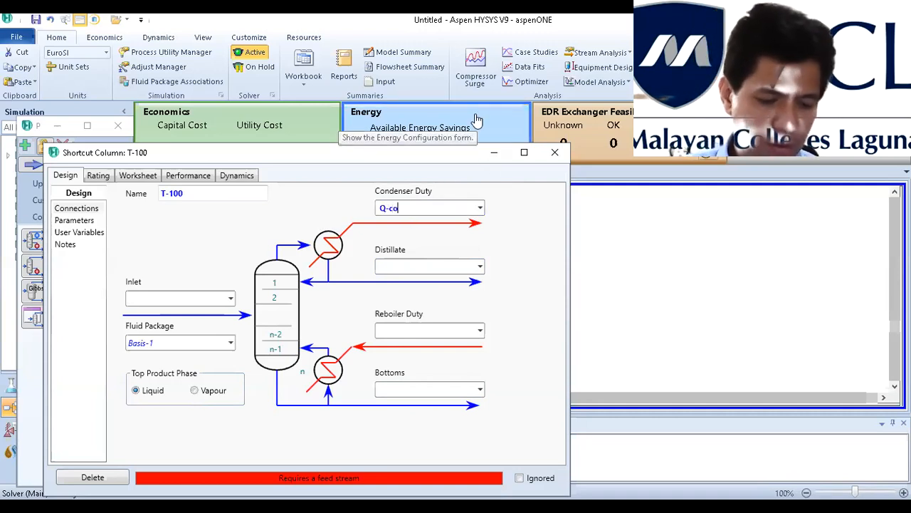
{"action": "left_click", "coordinate": [403, 266]}
{"action": "type", "text": "D"}
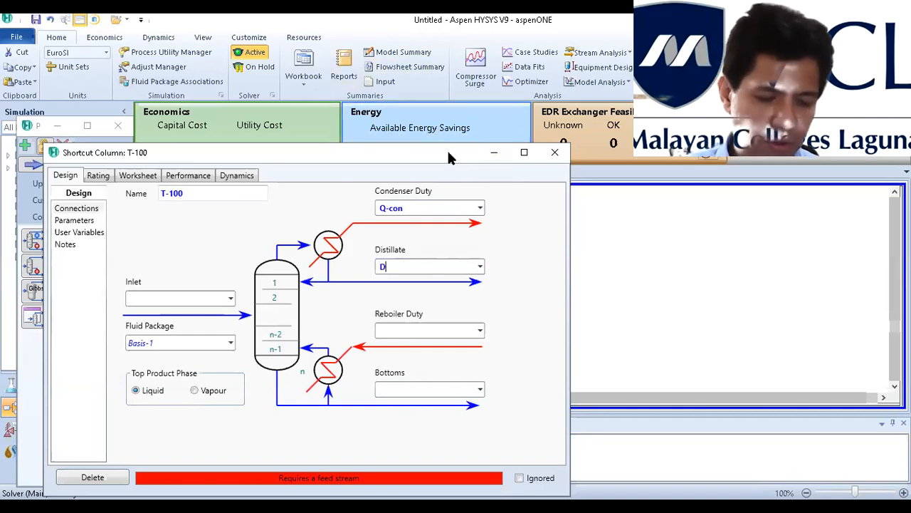
{"action": "type", "text": "ist"}
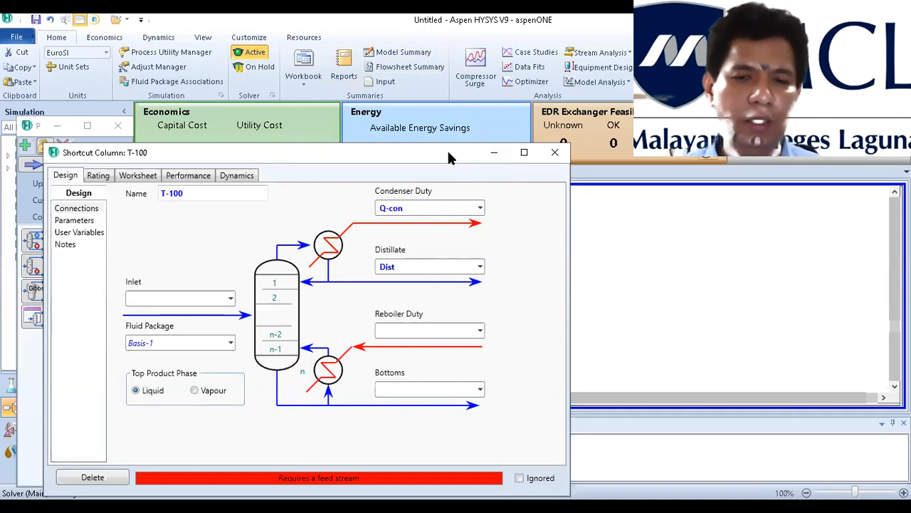
- Name the column's reboiler duty stream Q-Reb, the bottoms stream Bot and the inlet stream Feed
{"action": "left_click", "coordinate": [420, 329]}
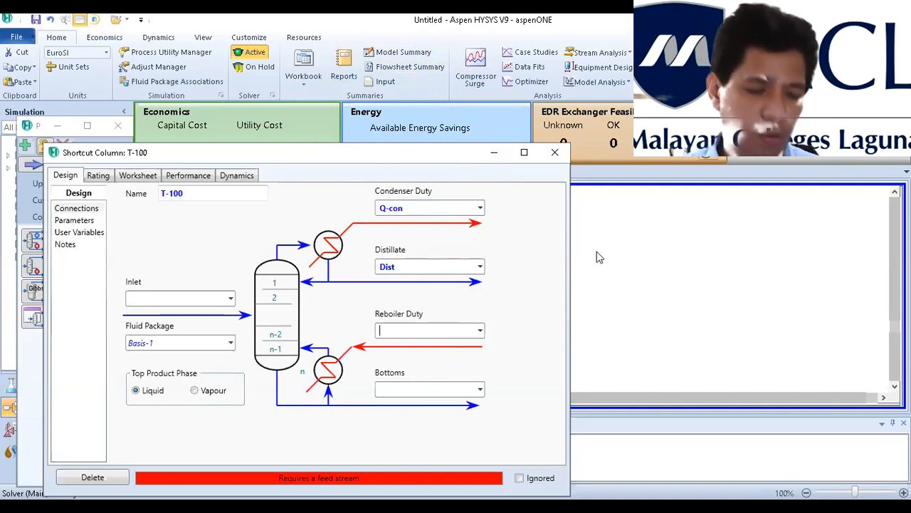
{"action": "type", "text": "Q-Reb"}
{"action": "key", "text": "Tab"}
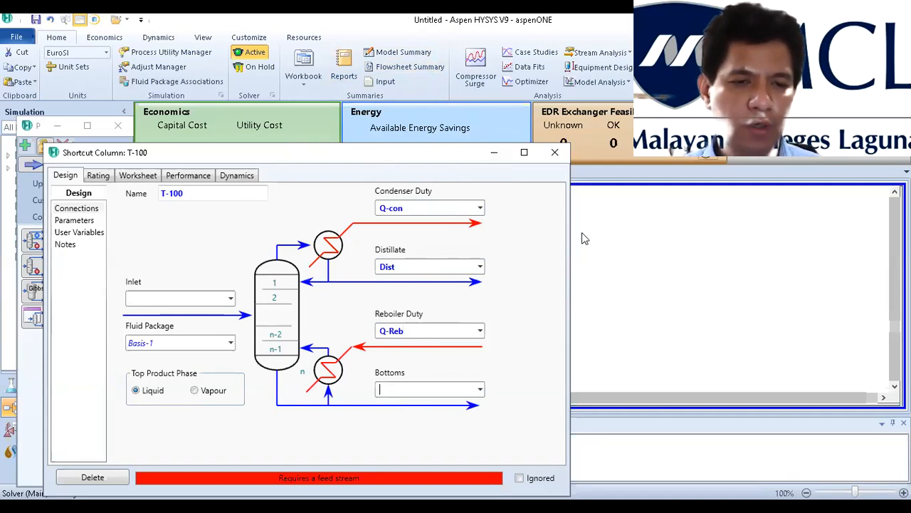
{"action": "type", "text": "Bot"}
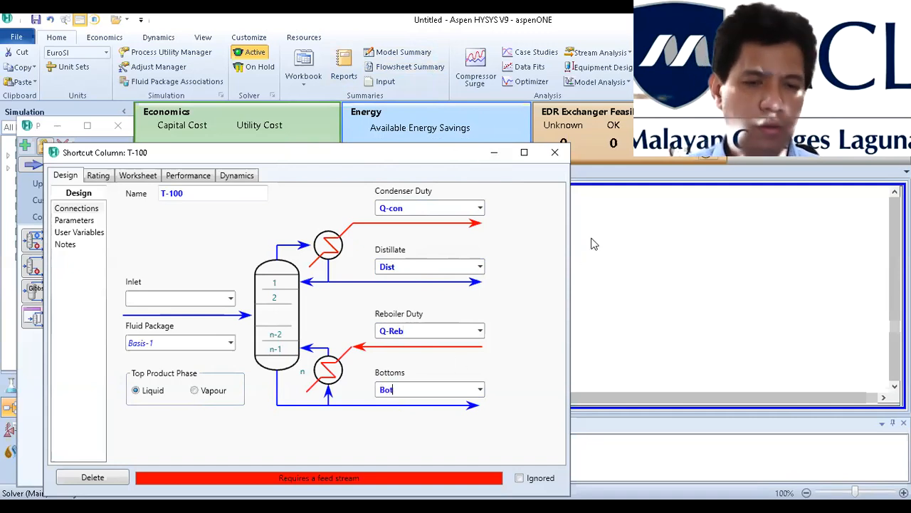
{"action": "left_click", "coordinate": [168, 301]}
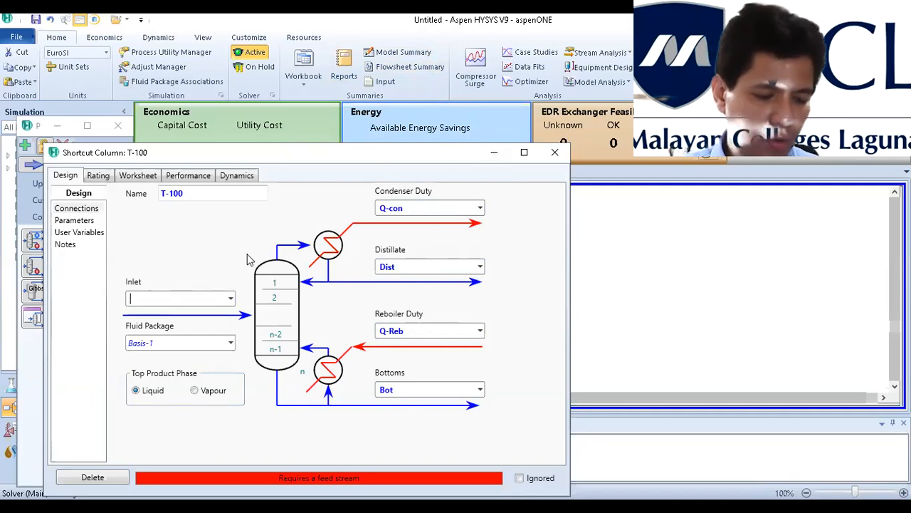
{"action": "type", "text": "Feed"}
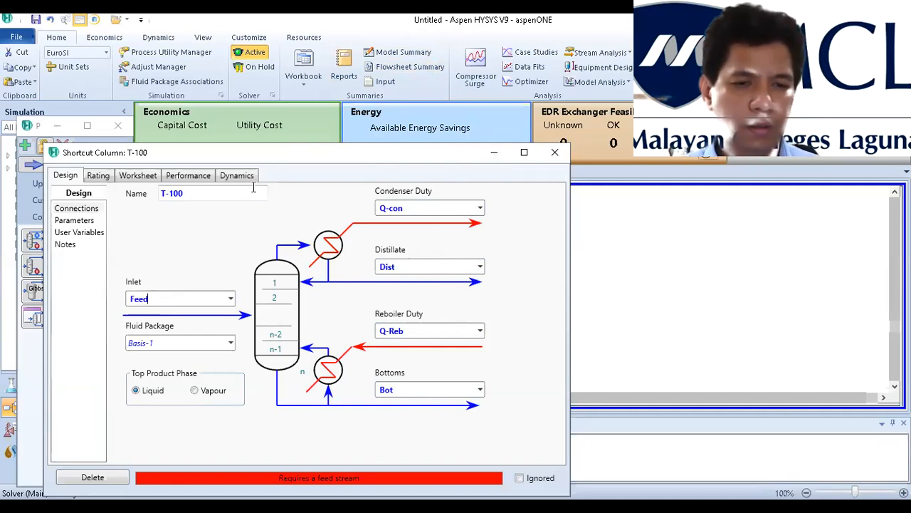
{"action": "key", "text": "Return"}
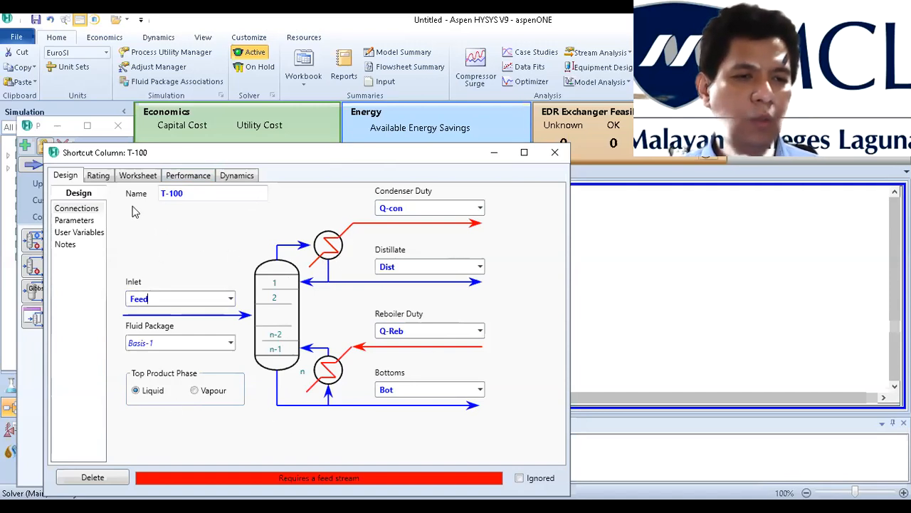
- In the column's worksheet conditions, set the Feed stream's vapour fraction to 1
{"action": "left_click", "coordinate": [140, 180]}
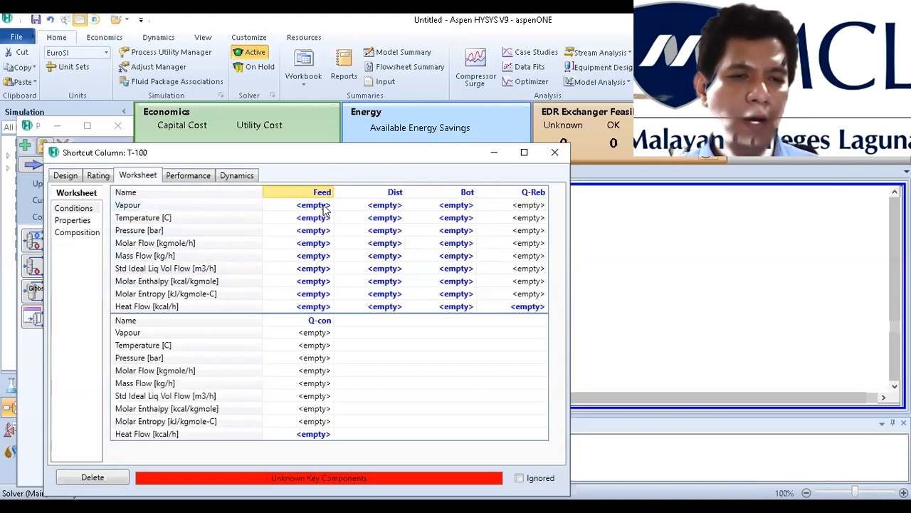
{"action": "left_click", "coordinate": [296, 205]}
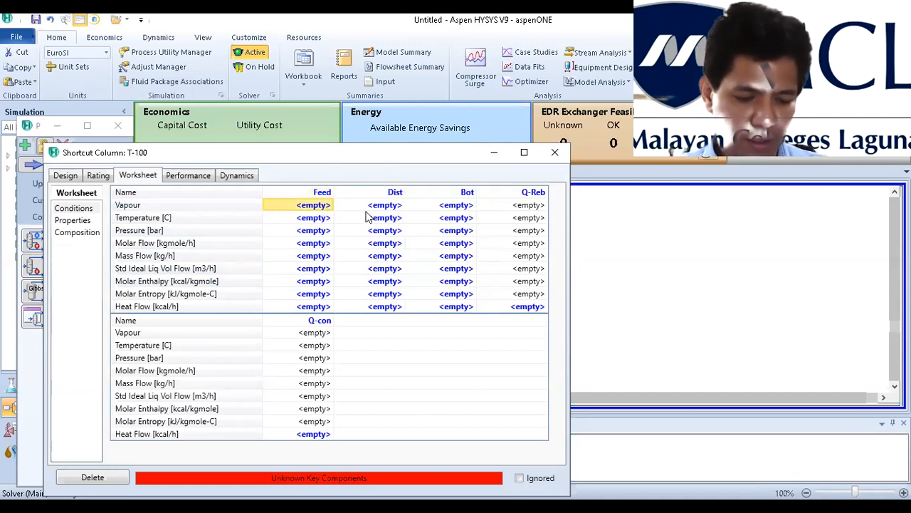
{"action": "type", "text": "1."}
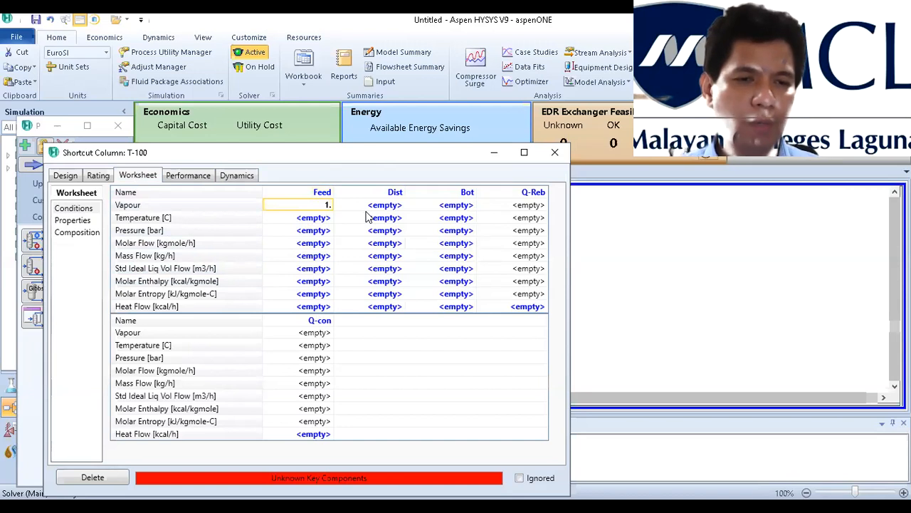
{"action": "key", "text": "Return"}
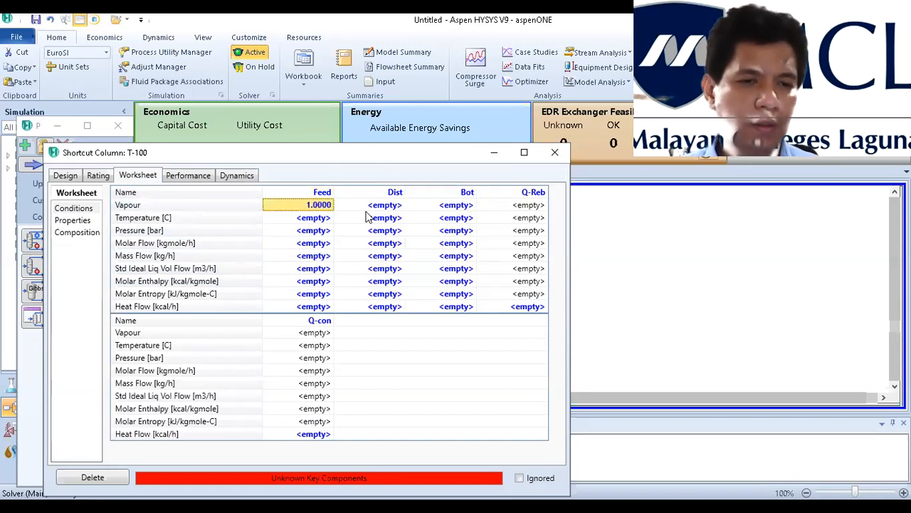
- Set the Feed stream's pressure to 350 psig
{"action": "left_click", "coordinate": [324, 232]}
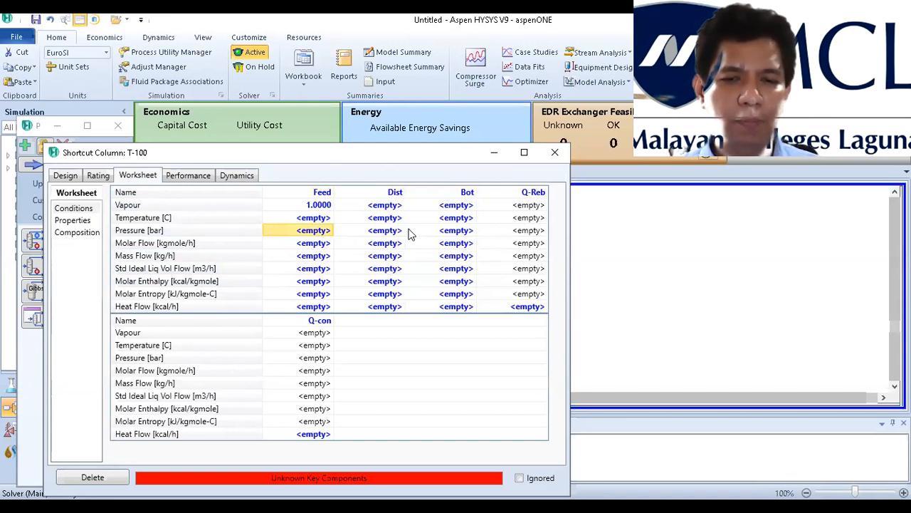
{"action": "type", "text": "3"}
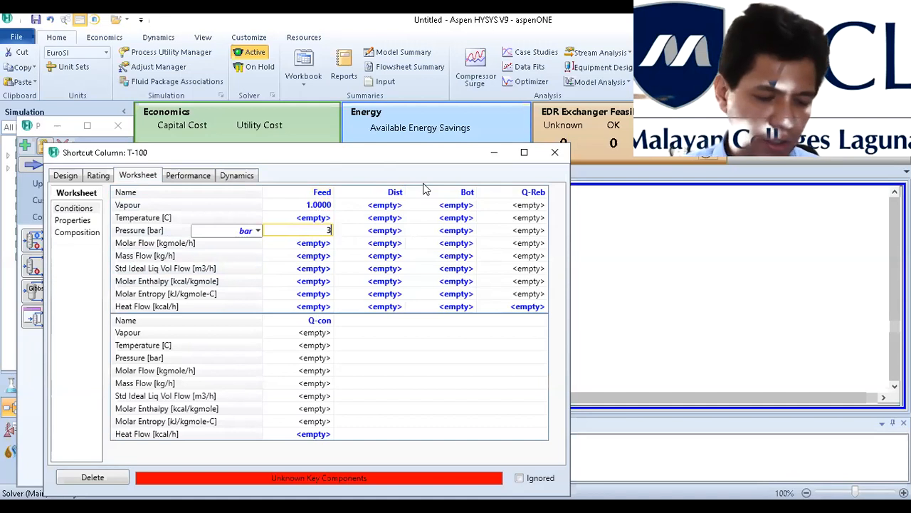
{"action": "type", "text": "59"}
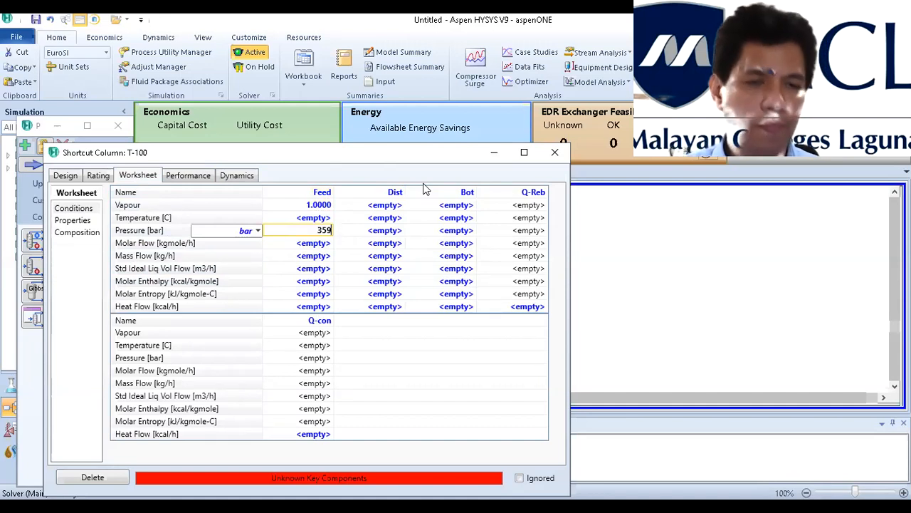
{"action": "key", "text": "BackSpace"}
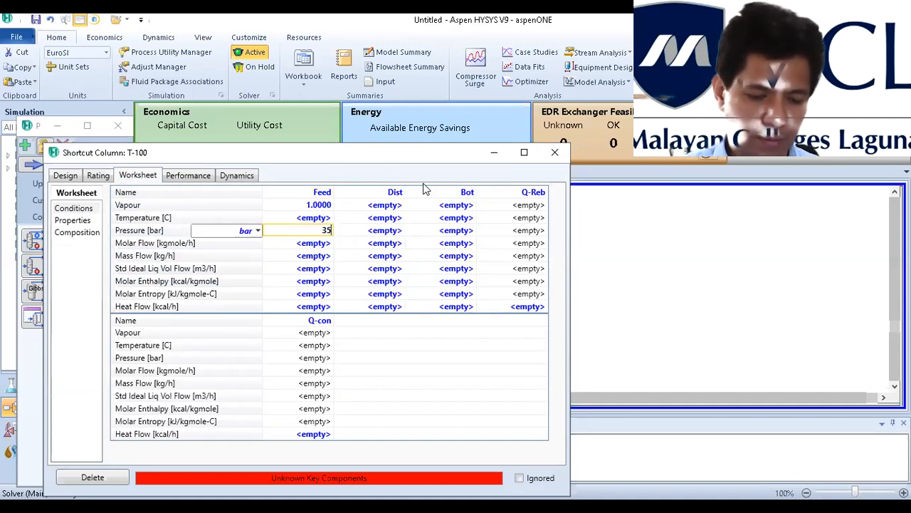
{"action": "type", "text": "0"}
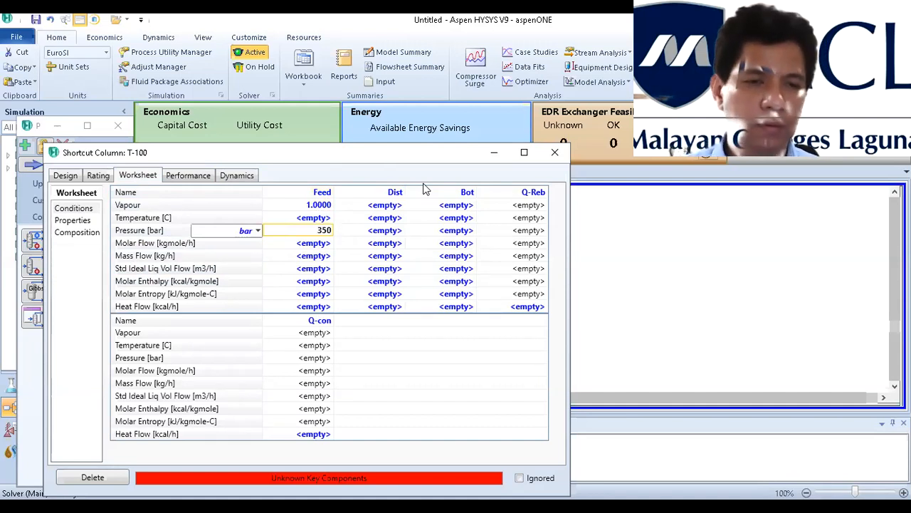
{"action": "left_click", "coordinate": [260, 232]}
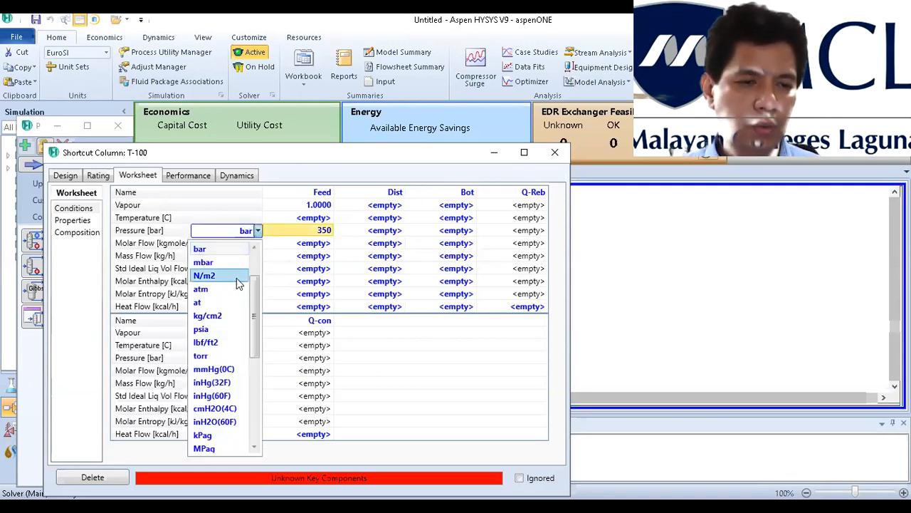
{"action": "left_click_drag", "start_coordinate": [255, 319], "coordinate": [257, 410]}
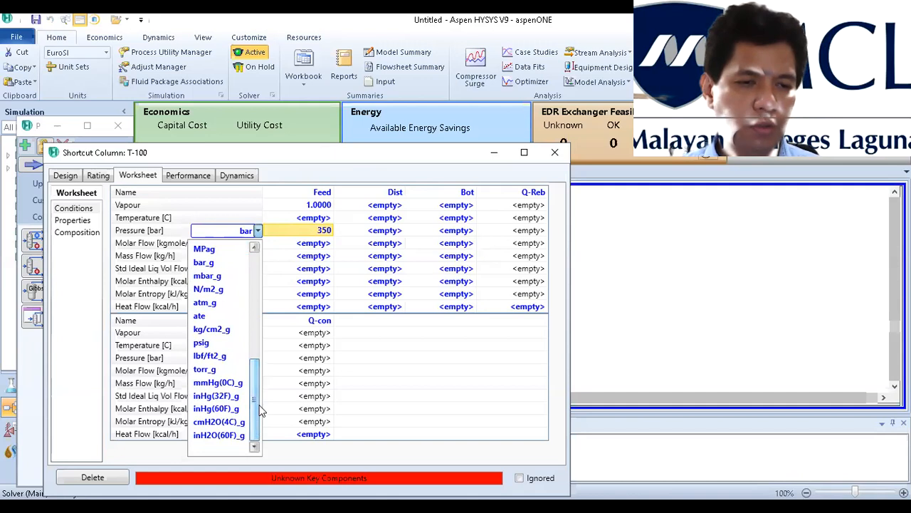
{"action": "left_click", "coordinate": [218, 344]}
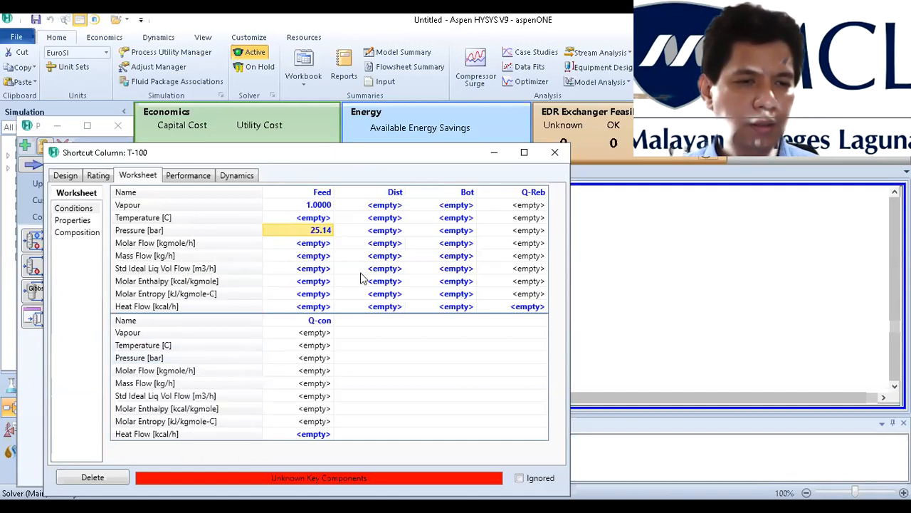
- Set the Feed stream's mass flow to 7300000 lb/day
{"action": "left_click", "coordinate": [302, 257]}
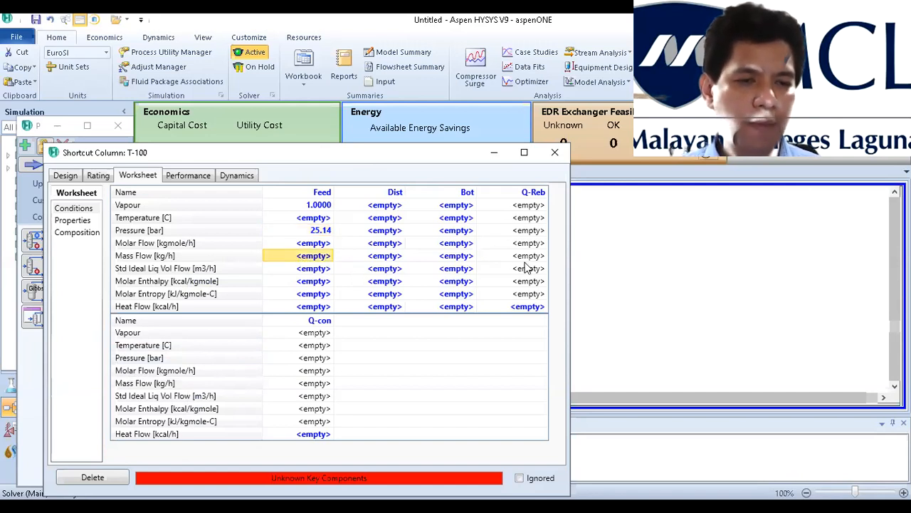
{"action": "type", "text": "7"}
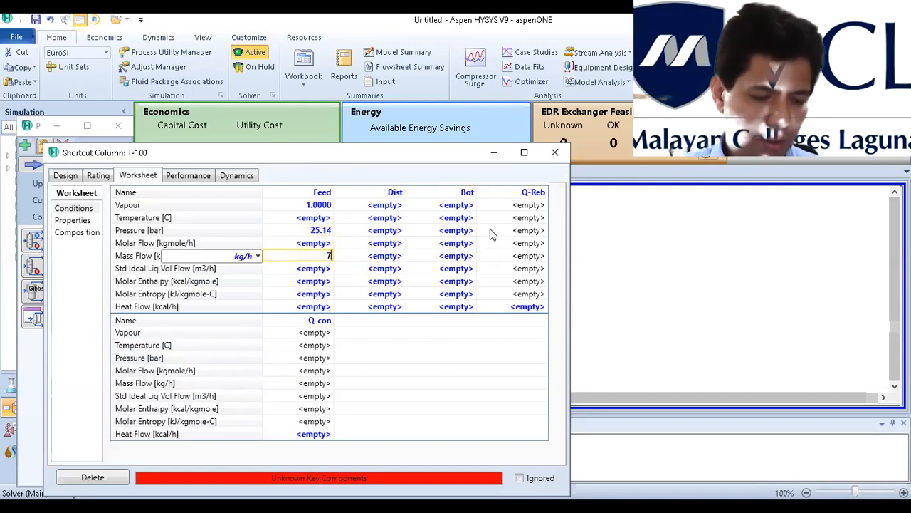
{"action": "type", "text": "300000"}
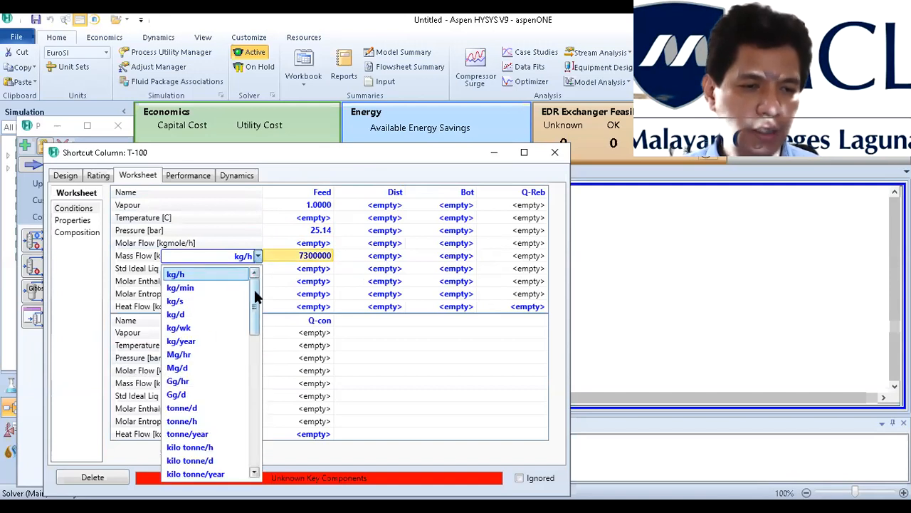
{"action": "left_click_drag", "start_coordinate": [254, 318], "coordinate": [254, 384]}
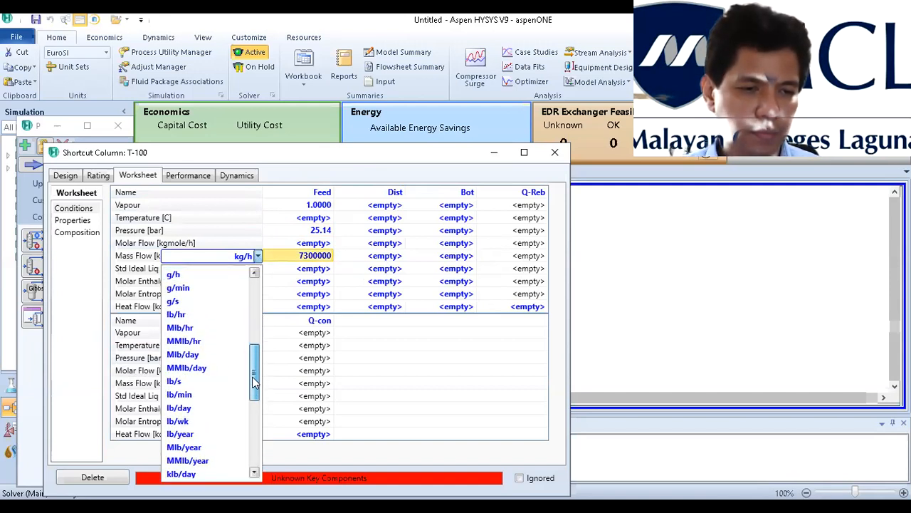
{"action": "left_click", "coordinate": [208, 407]}
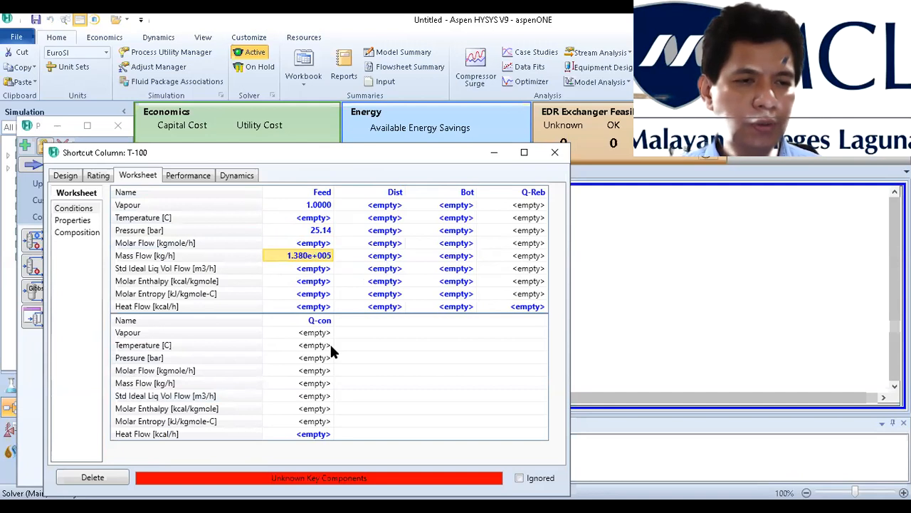
- In the column's worksheet composition, enter 0.315 for ethane in Feed to bring up the stream's composition input
{"action": "left_click", "coordinate": [71, 233]}
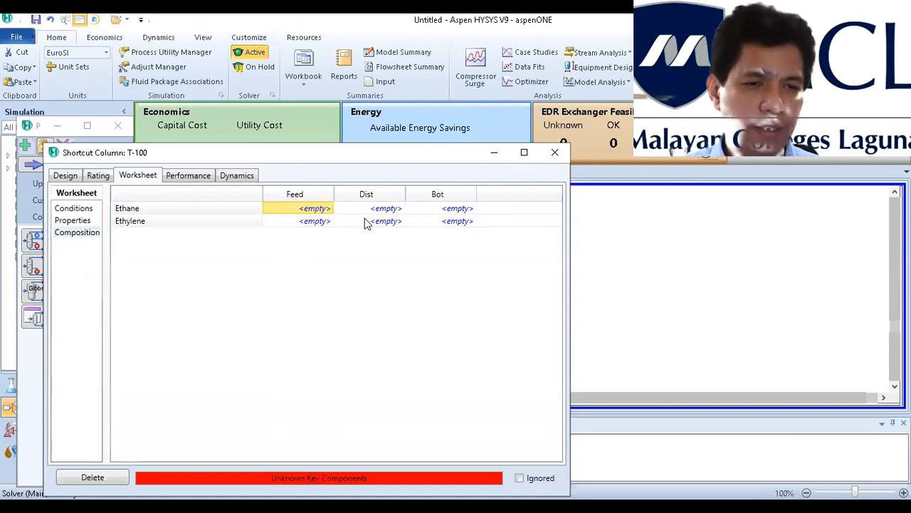
{"action": "type", "text": "0."}
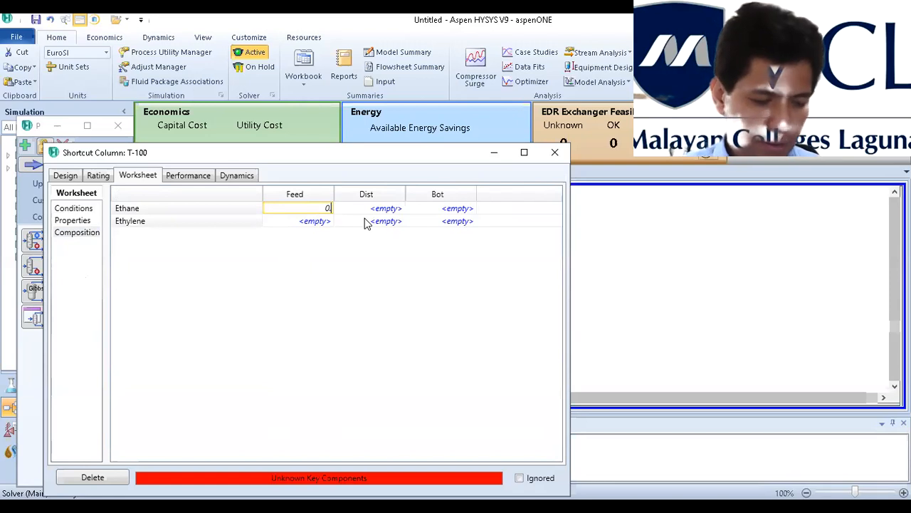
{"action": "type", "text": "315"}
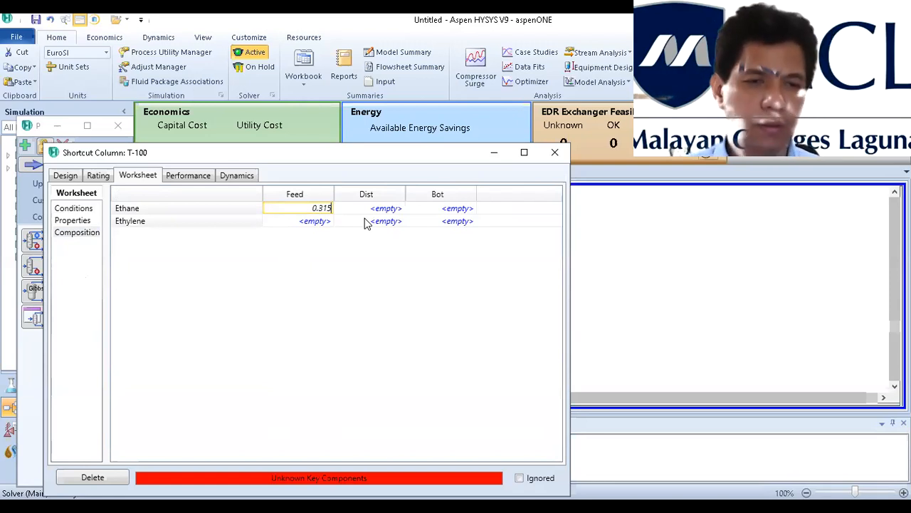
{"action": "key", "text": "Return"}
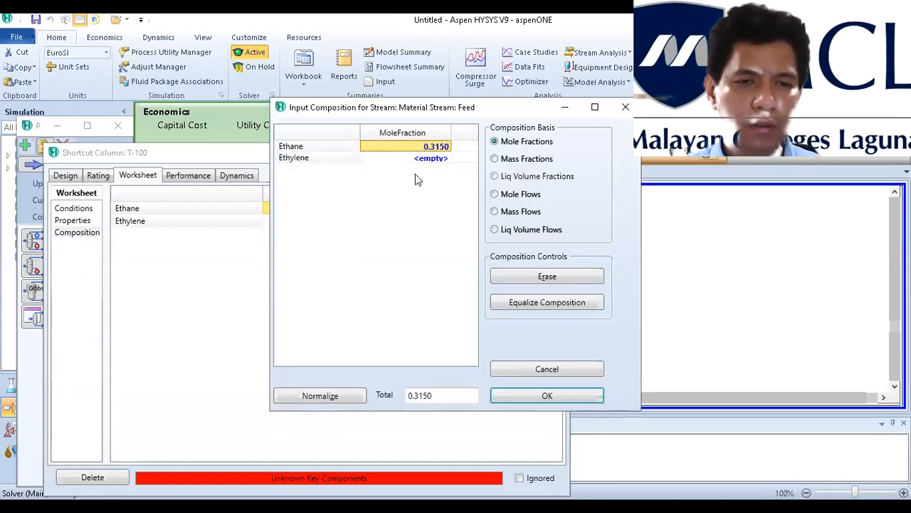
{"action": "left_click", "coordinate": [430, 160]}
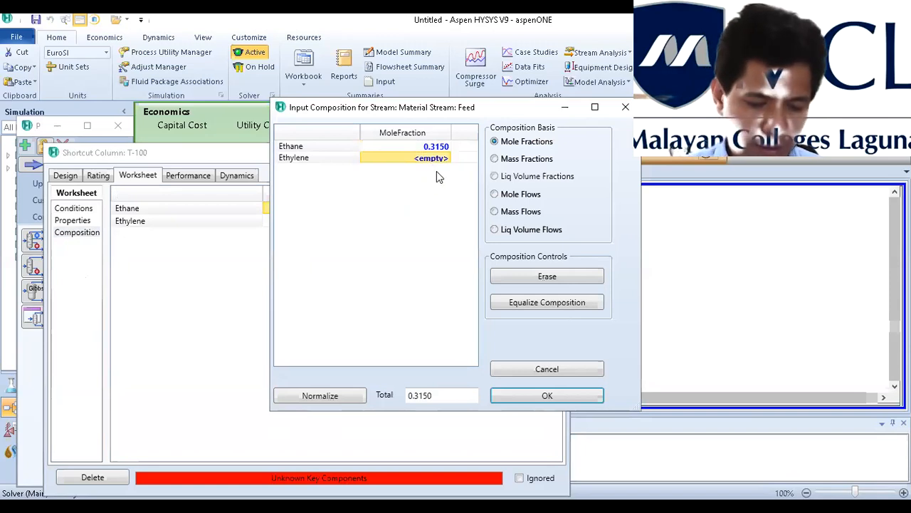
{"action": "type", "text": "0.68"}
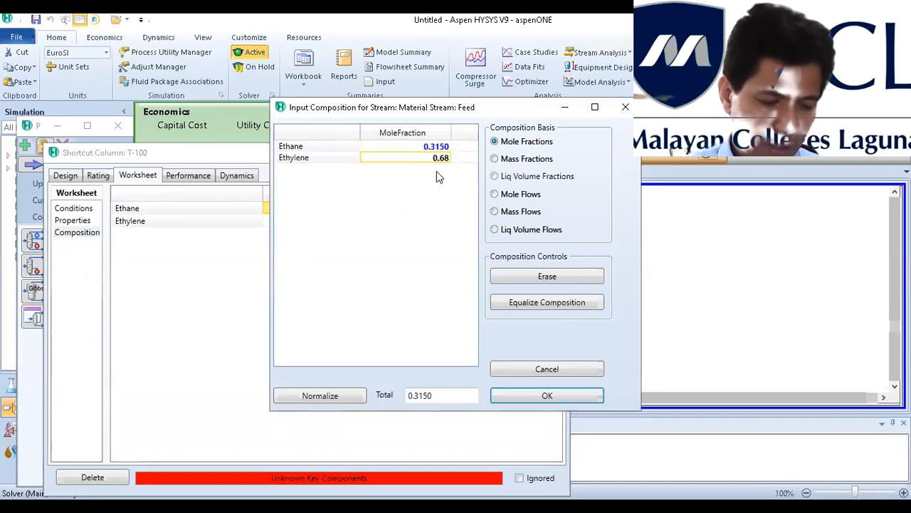
{"action": "type", "text": "5"}
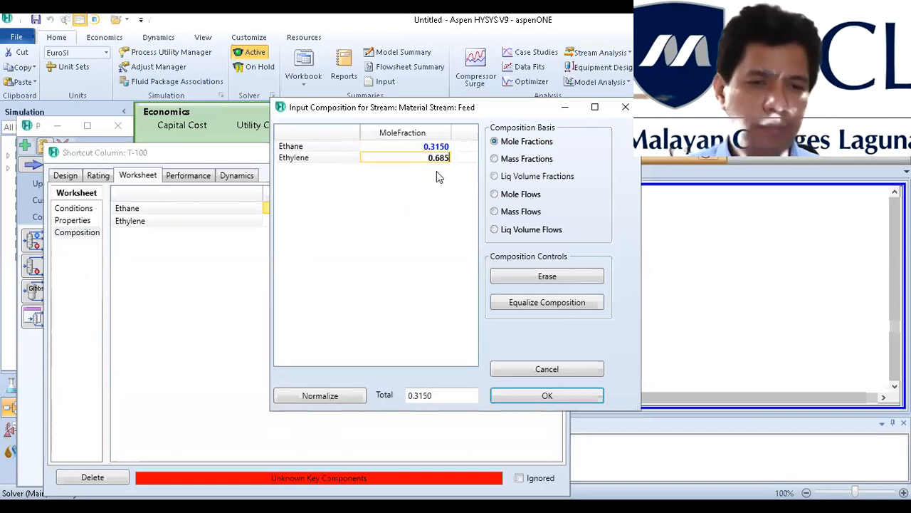
- Specify the Feed composition as mass fractions of 0.315 ethane and 0.685 ethylene, and review the stream's calculated conditions
{"action": "left_click", "coordinate": [502, 161]}
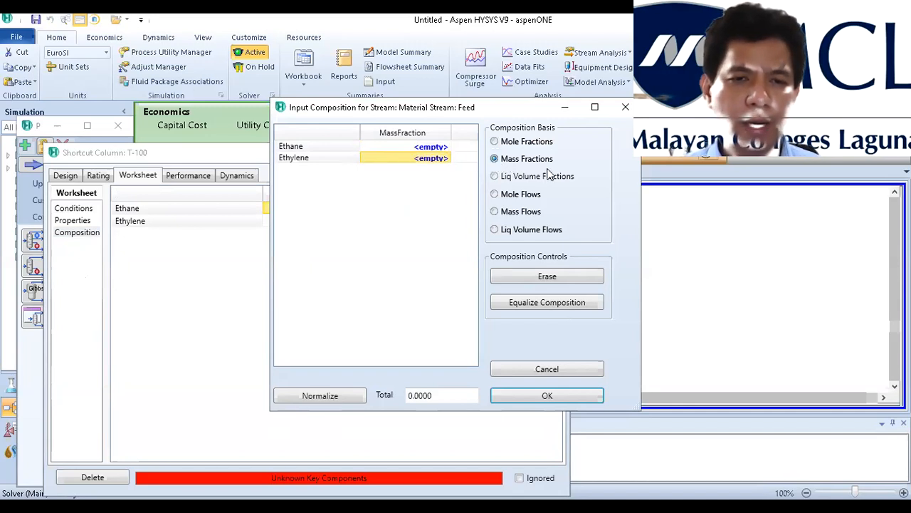
{"action": "left_click", "coordinate": [455, 146]}
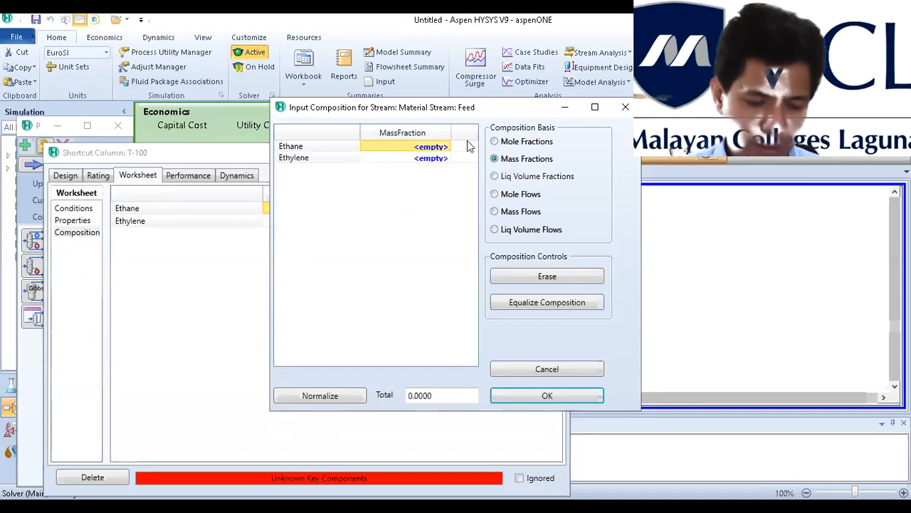
{"action": "type", "text": "0."}
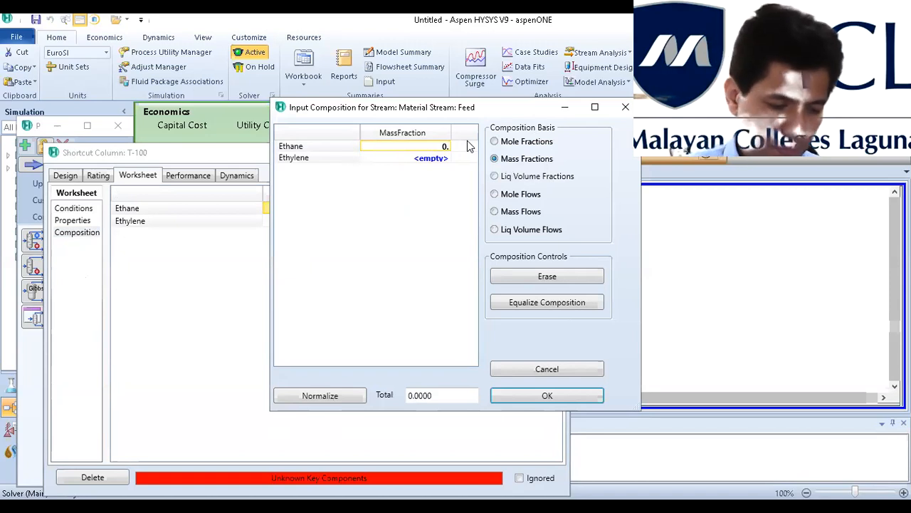
{"action": "type", "text": "315"}
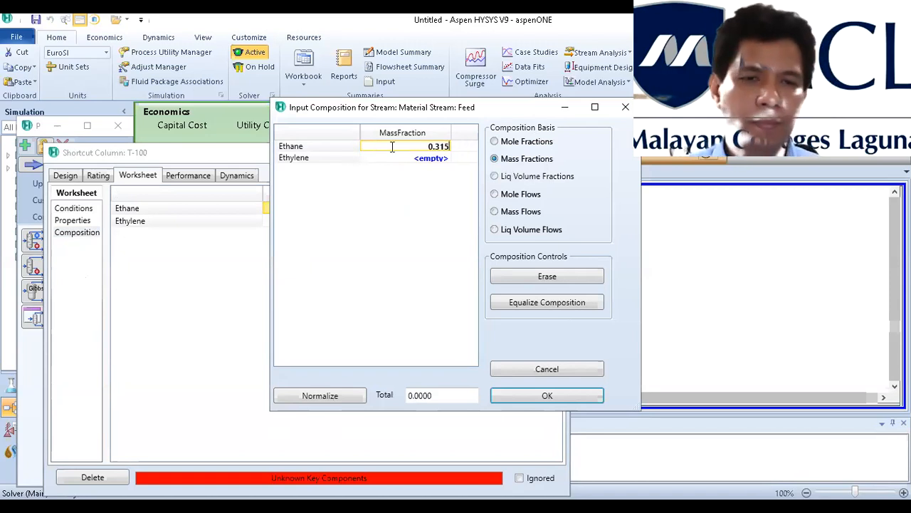
{"action": "left_click", "coordinate": [412, 159]}
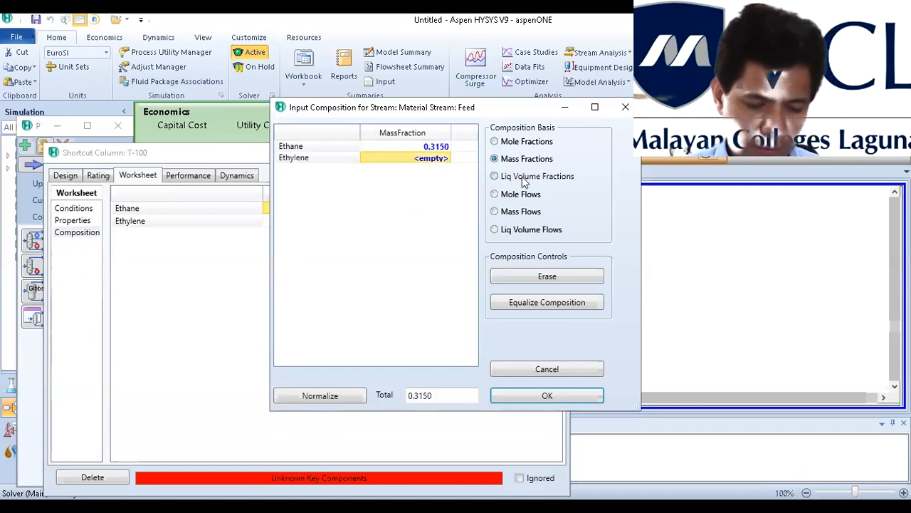
{"action": "type", "text": "0.6"}
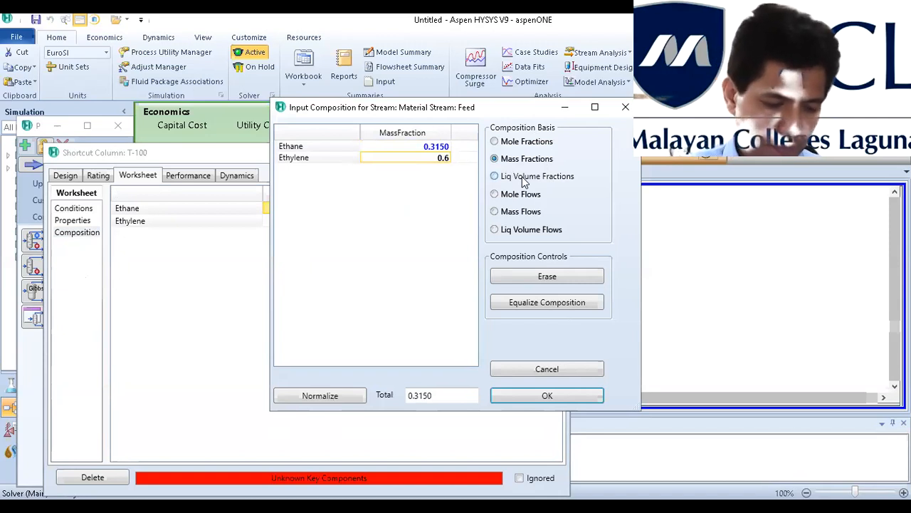
{"action": "type", "text": "85"}
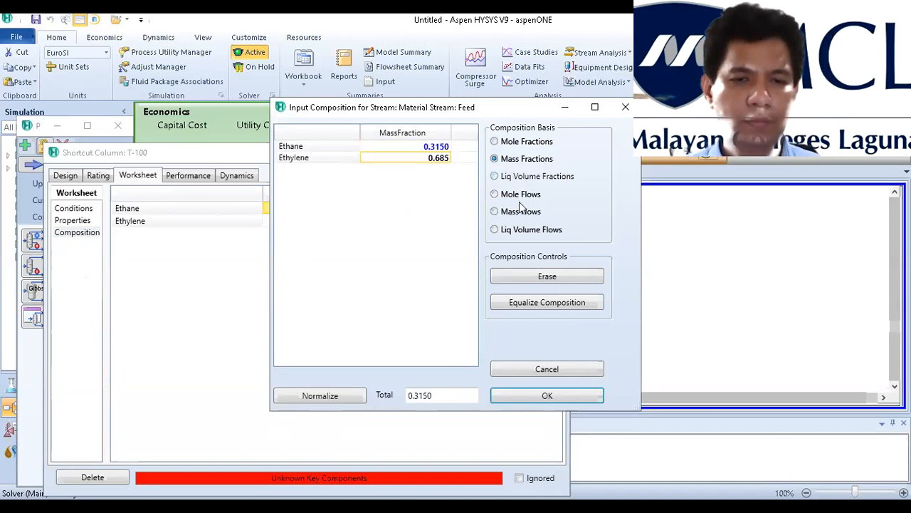
{"action": "left_click", "coordinate": [547, 399]}
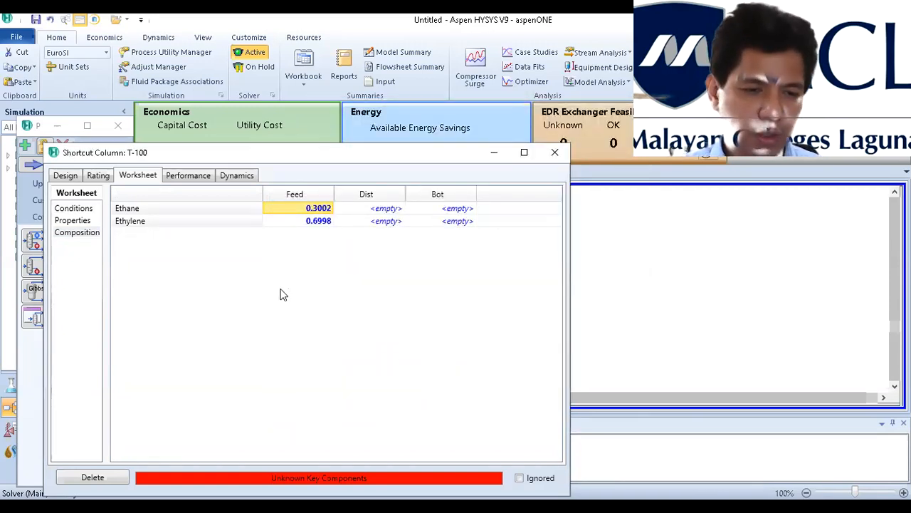
{"action": "left_click", "coordinate": [71, 214]}
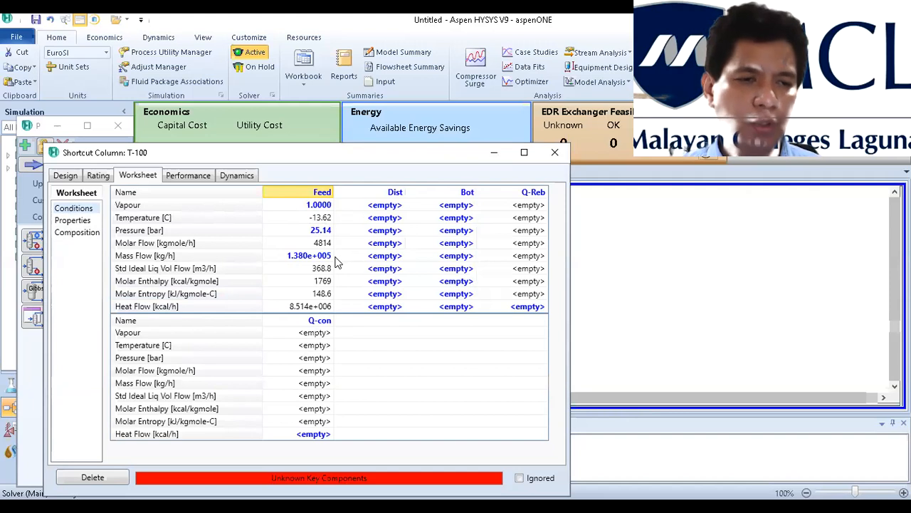
{"action": "mouse_move", "coordinate": [331, 250]}
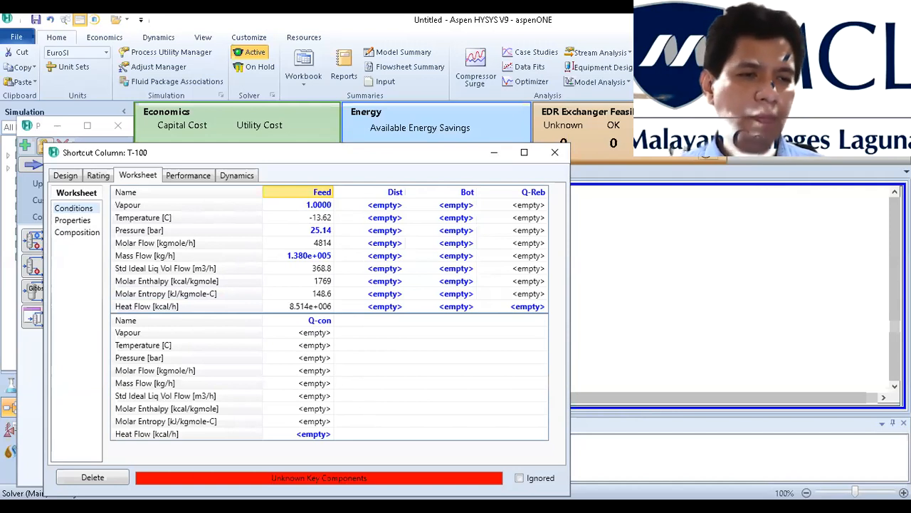
- In the column's design parameters, choose Ethylene as the light key in bottoms and Ethane as the heavy key in distillate
{"action": "left_click", "coordinate": [64, 176]}
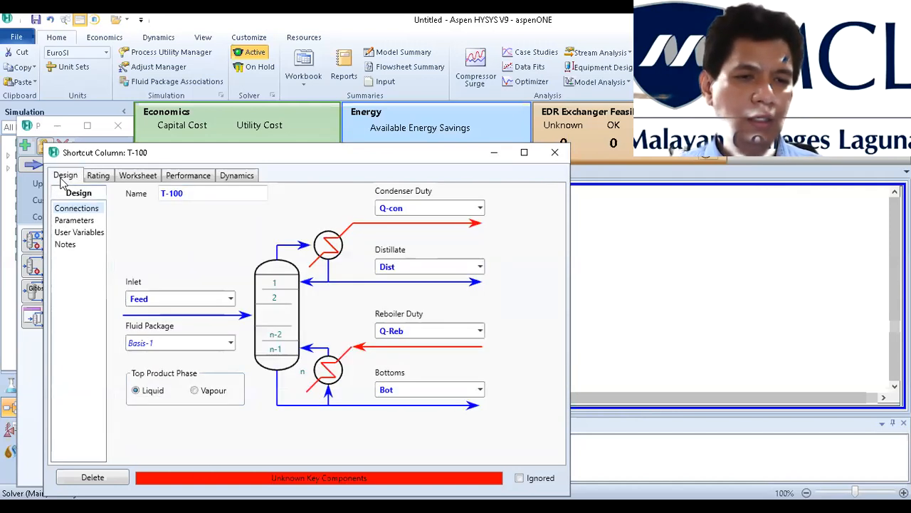
{"action": "left_click", "coordinate": [75, 221]}
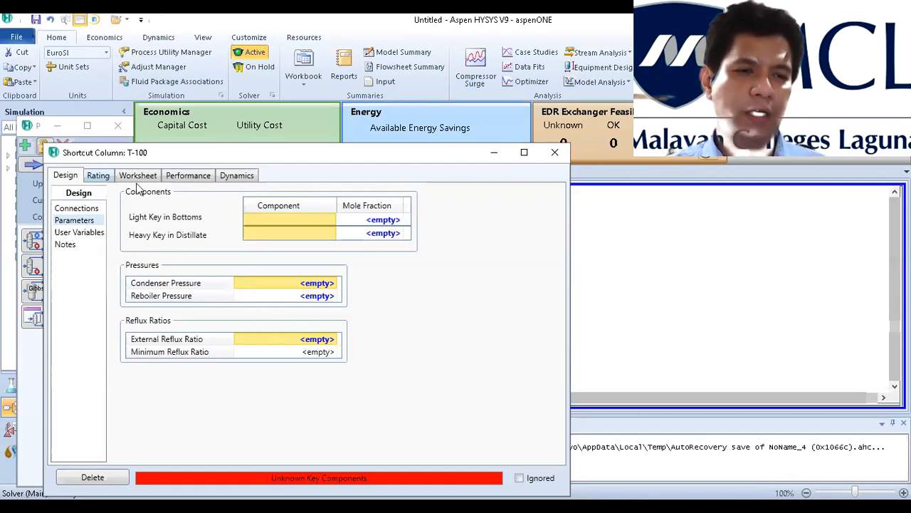
{"action": "left_click", "coordinate": [331, 221]}
{"action": "left_click", "coordinate": [189, 253]}
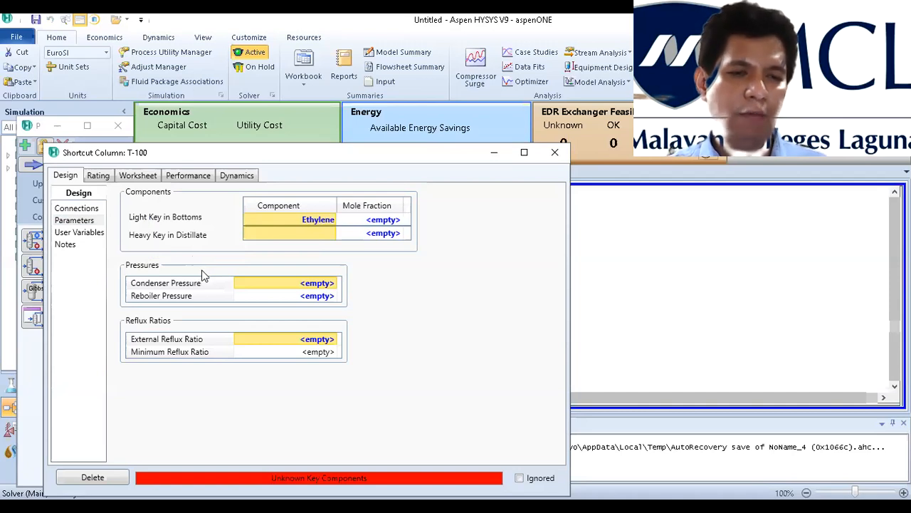
{"action": "left_click", "coordinate": [298, 235]}
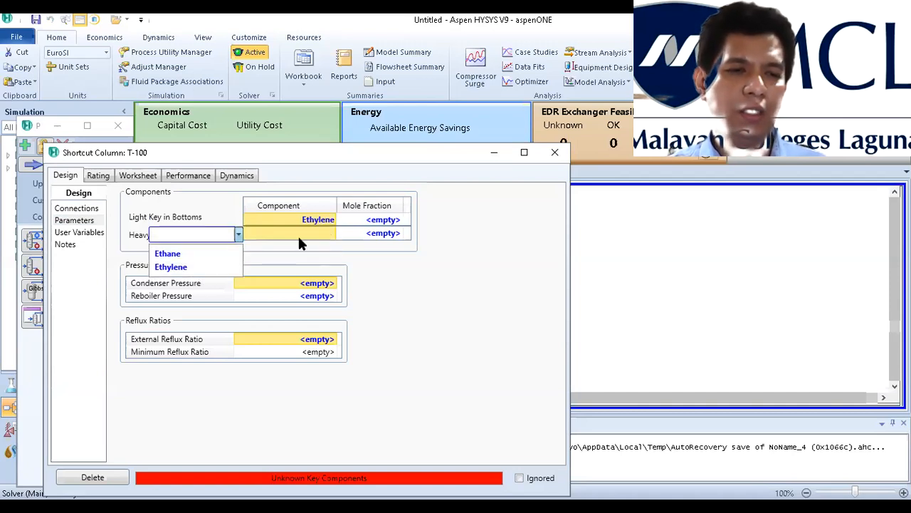
{"action": "left_click", "coordinate": [195, 253]}
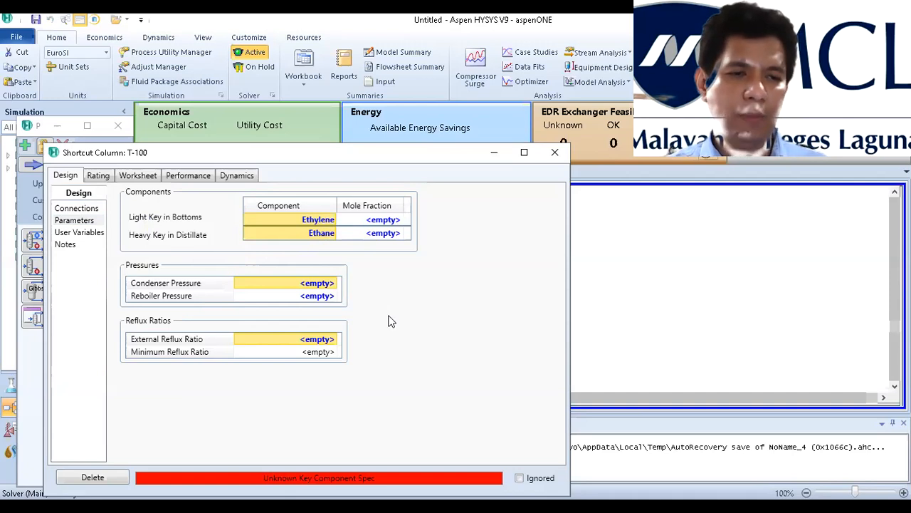
- Set the mole fraction of the light key ethylene in the bottoms to 0.0002
{"action": "left_click", "coordinate": [379, 219]}
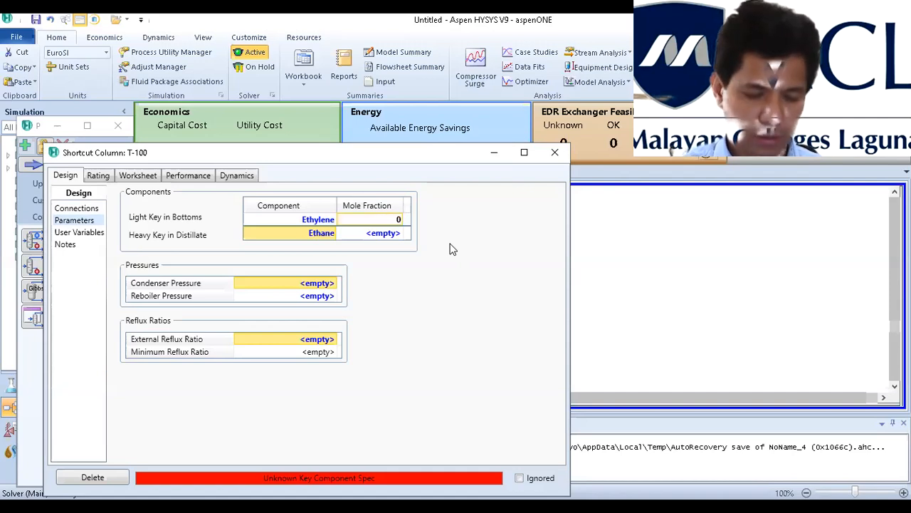
{"action": "type", "text": ".00"}
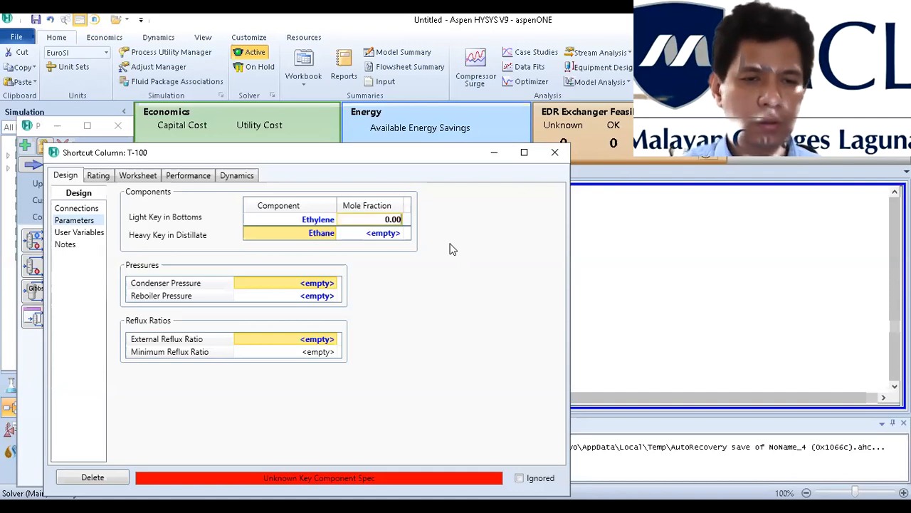
{"action": "type", "text": "02"}
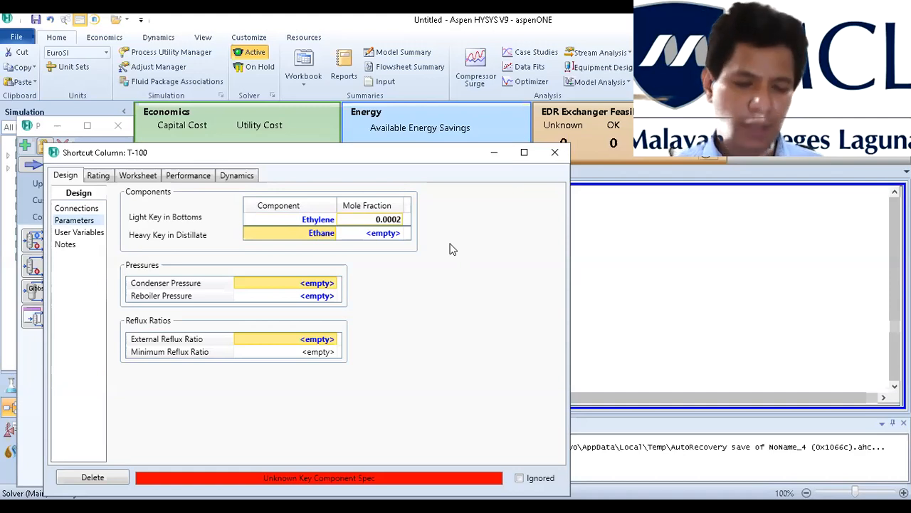
{"action": "key", "text": "Return"}
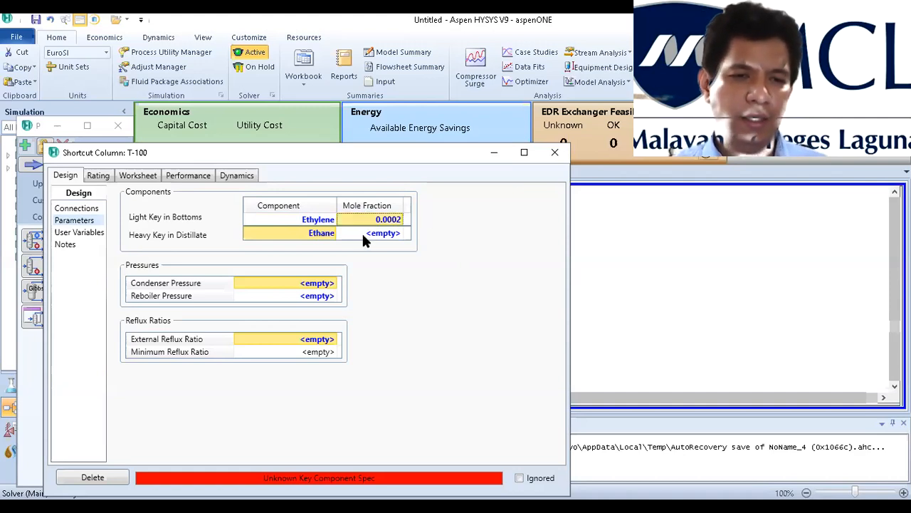
{"action": "left_click", "coordinate": [361, 232]}
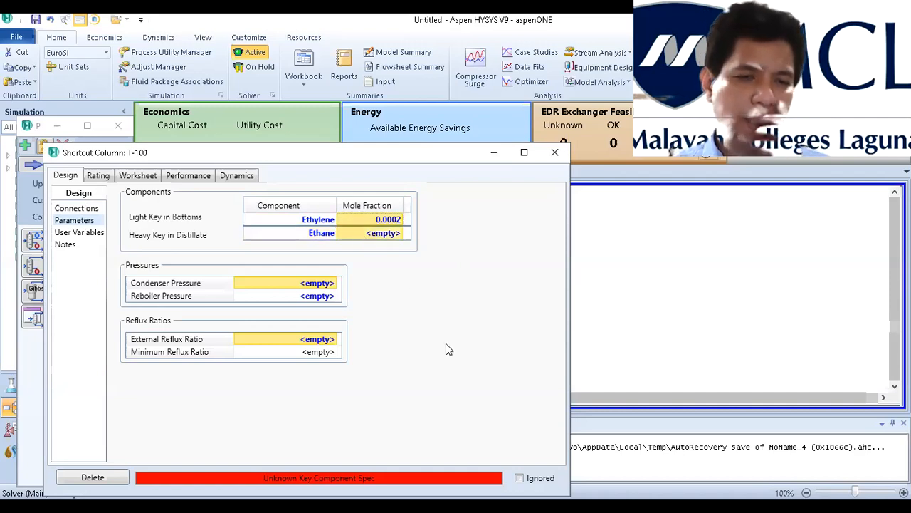
{"action": "left_click", "coordinate": [390, 233]}
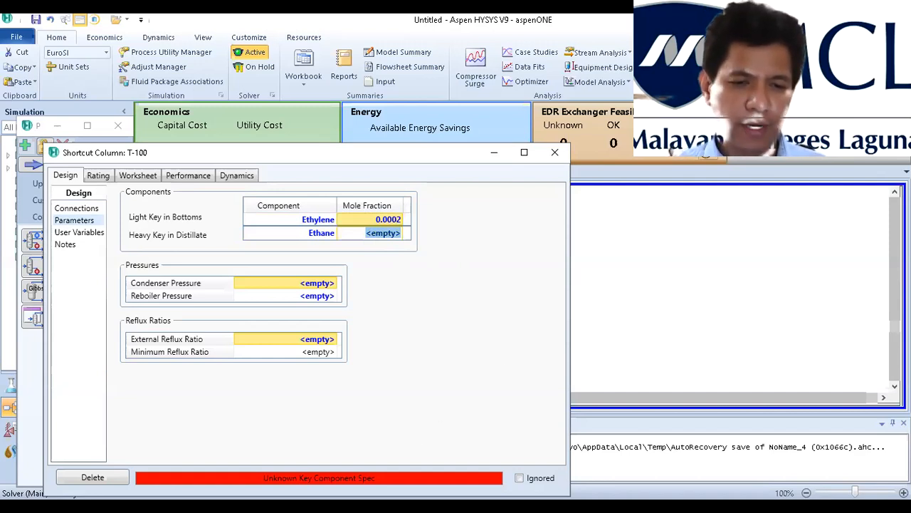
{"action": "key", "text": "alt+Tab"}
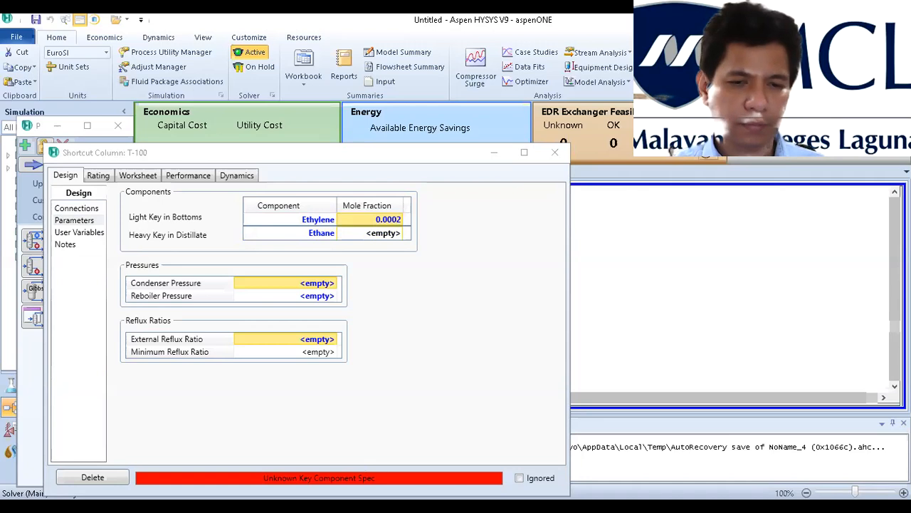
- Specify key component mole fractions of 0.002 for ethylene in the bottoms and 0.004 for ethane in the distillate
{"action": "left_click", "coordinate": [396, 221]}
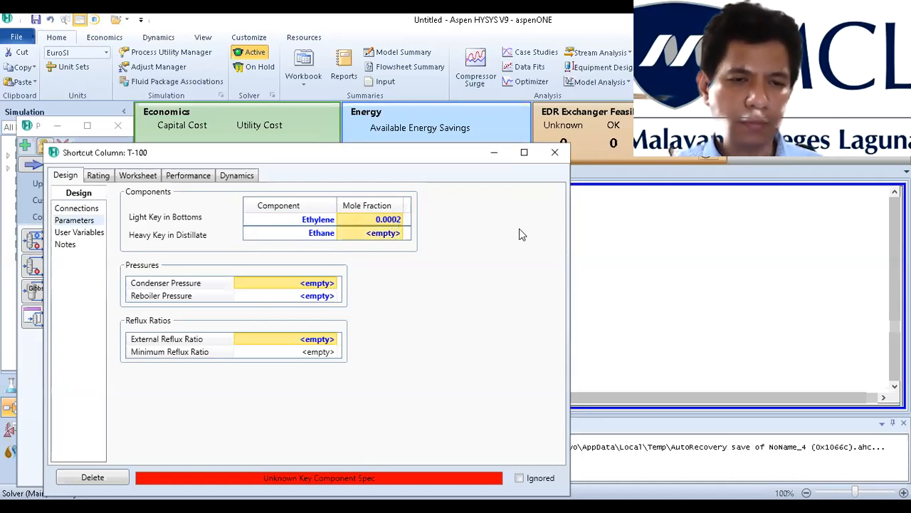
{"action": "left_click", "coordinate": [396, 223]}
{"action": "type", "text": "0"}
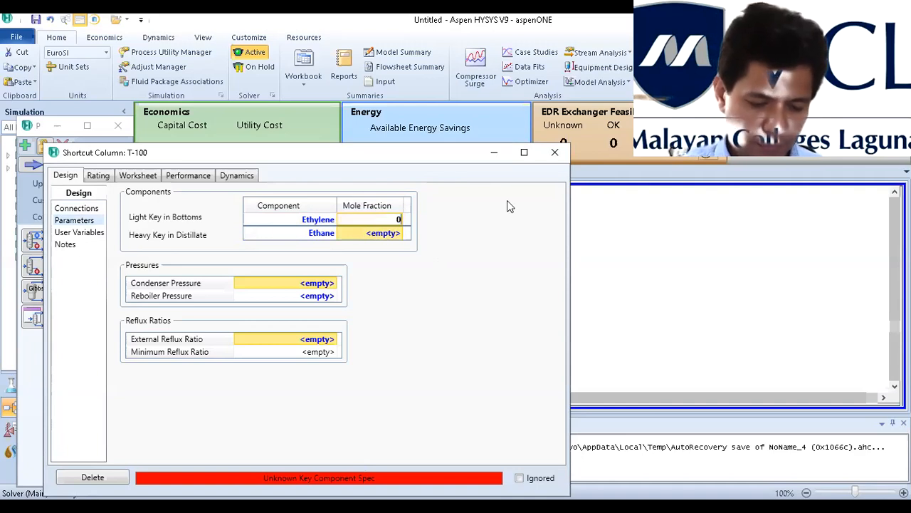
{"action": "type", "text": ".002"}
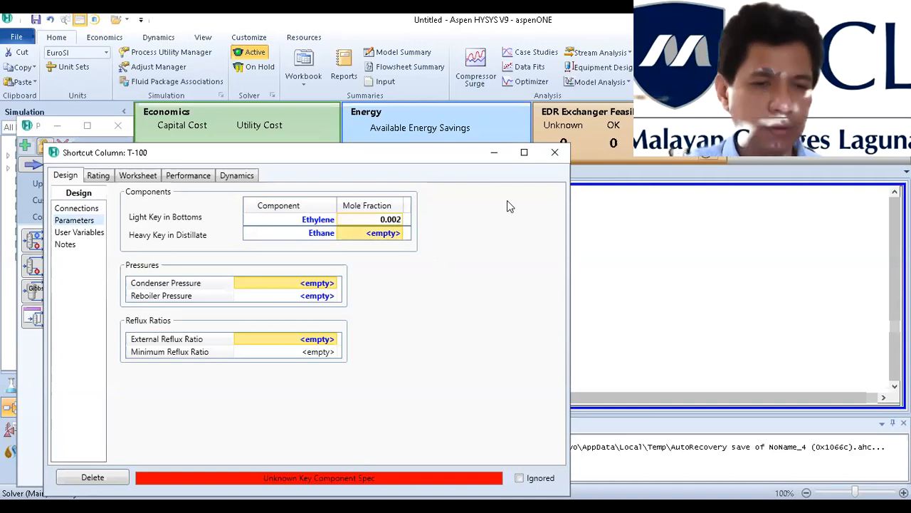
{"action": "left_click", "coordinate": [381, 240]}
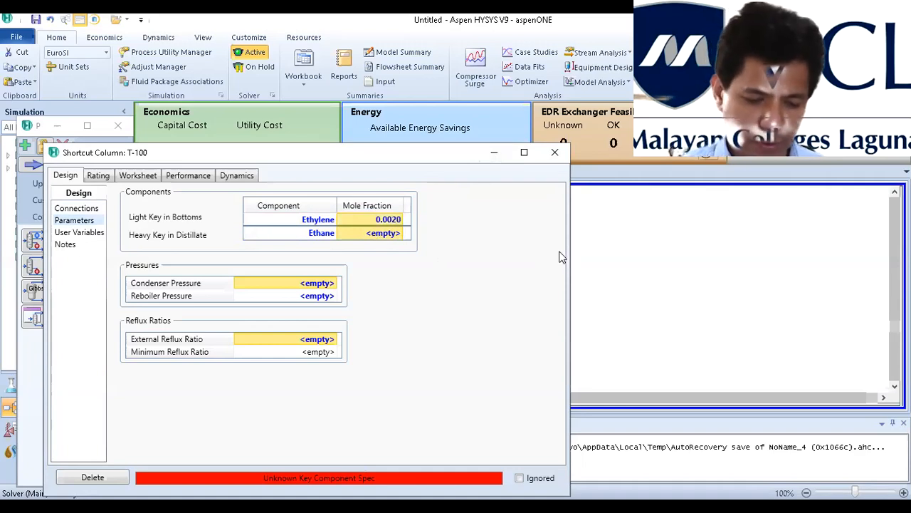
{"action": "type", "text": "0.004"}
{"action": "key", "text": "Return"}
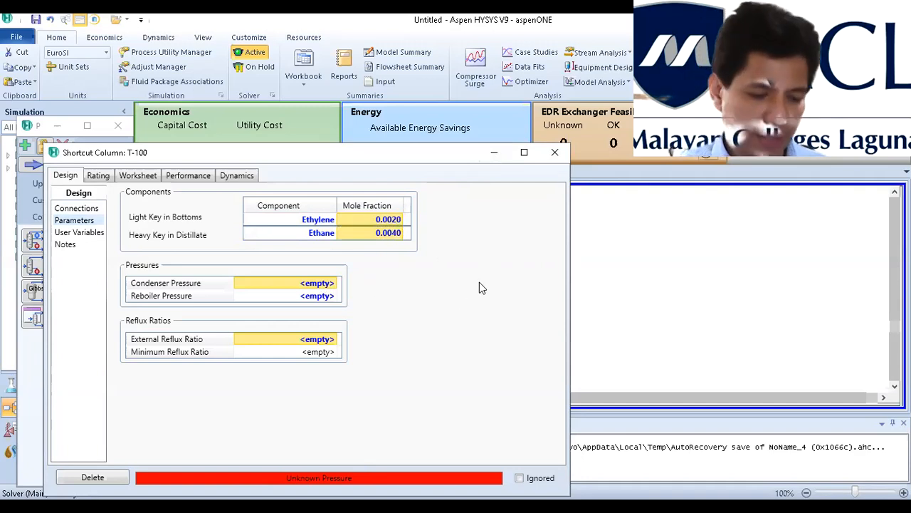
- Set the column's condenser pressure to 300 psig
{"action": "type", "text": "300"}
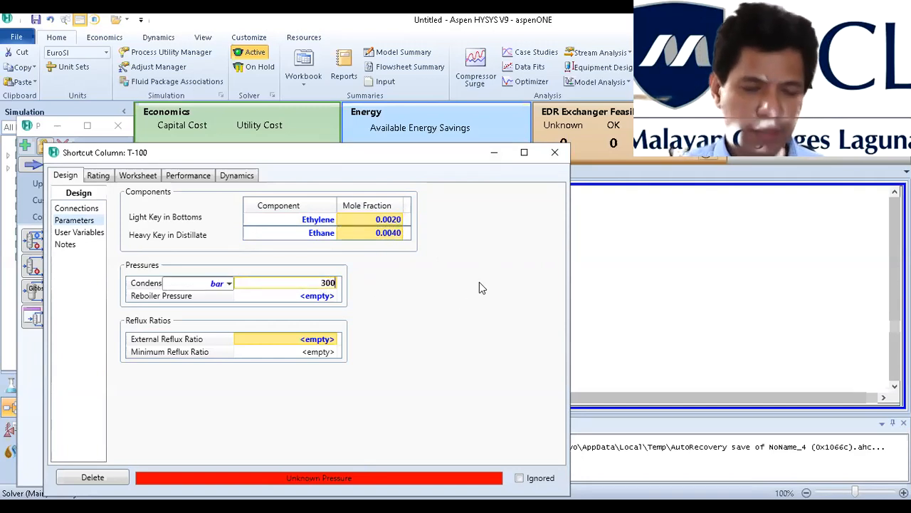
{"action": "left_click", "coordinate": [228, 284]}
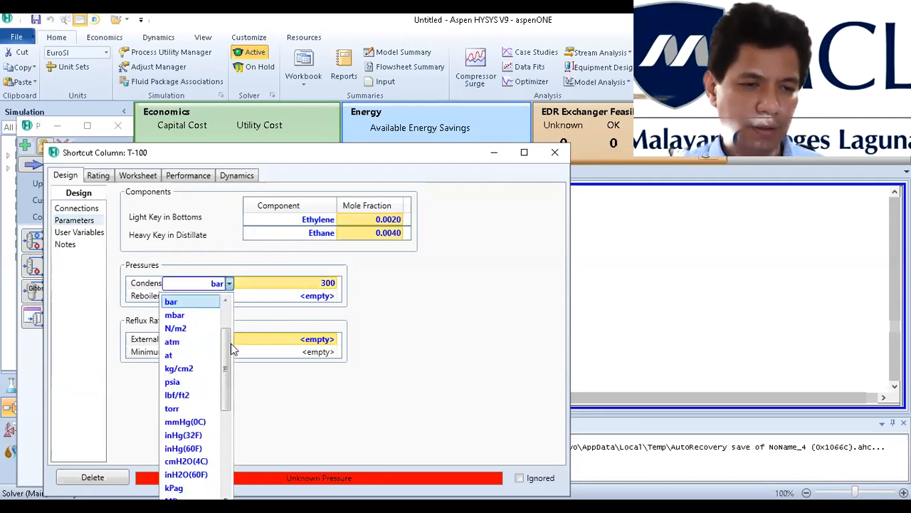
{"action": "left_click_drag", "start_coordinate": [227, 363], "coordinate": [229, 458]}
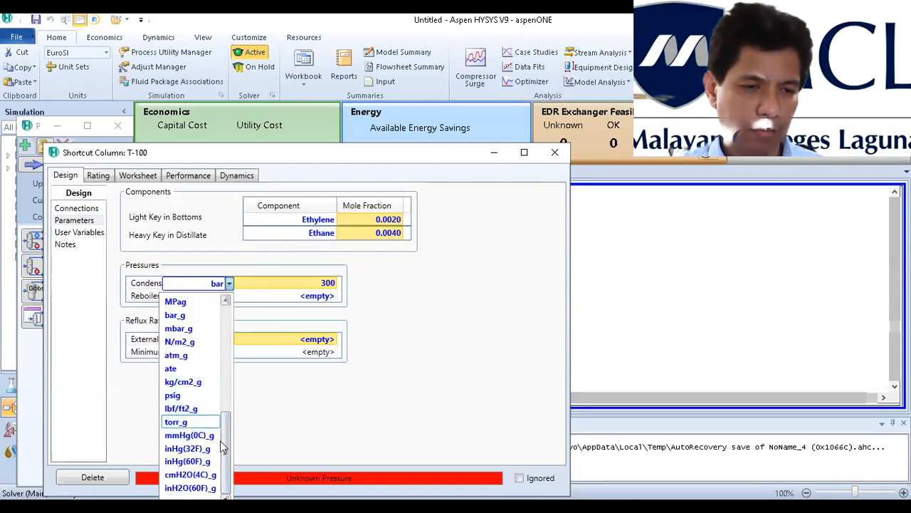
{"action": "left_click_drag", "start_coordinate": [226, 445], "coordinate": [227, 412]}
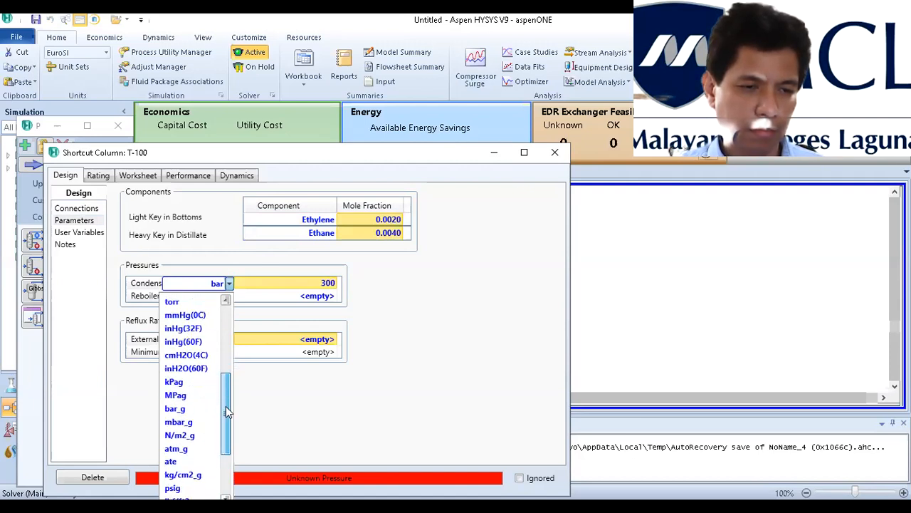
{"action": "left_click", "coordinate": [187, 488]}
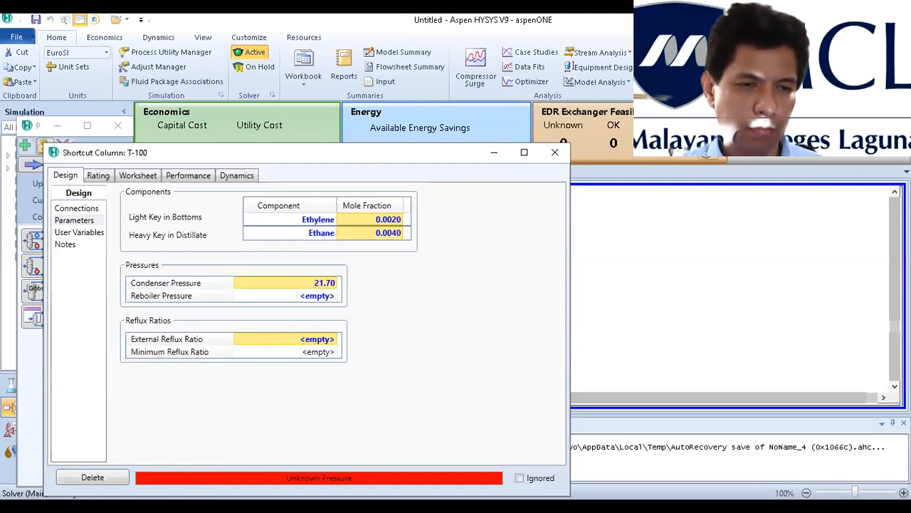
- Set the column's reboiler pressure to 300 psig
{"action": "left_click", "coordinate": [318, 297]}
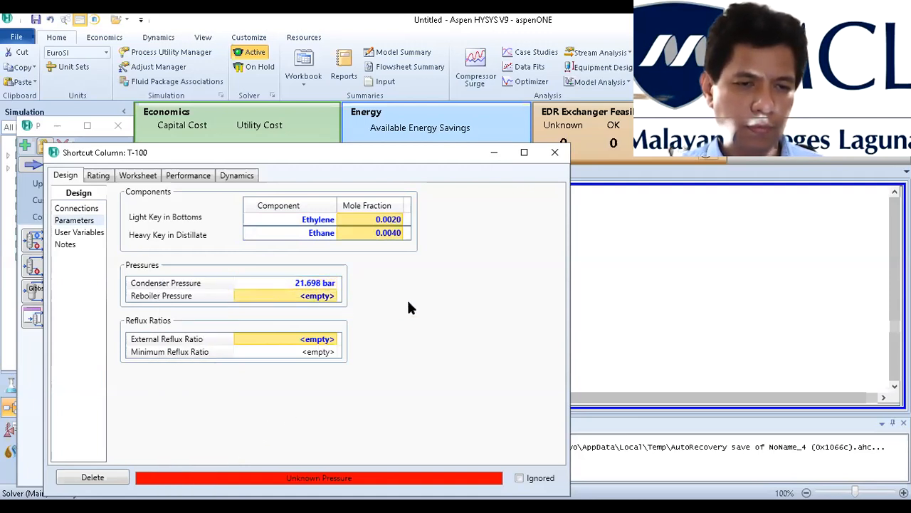
{"action": "type", "text": "300"}
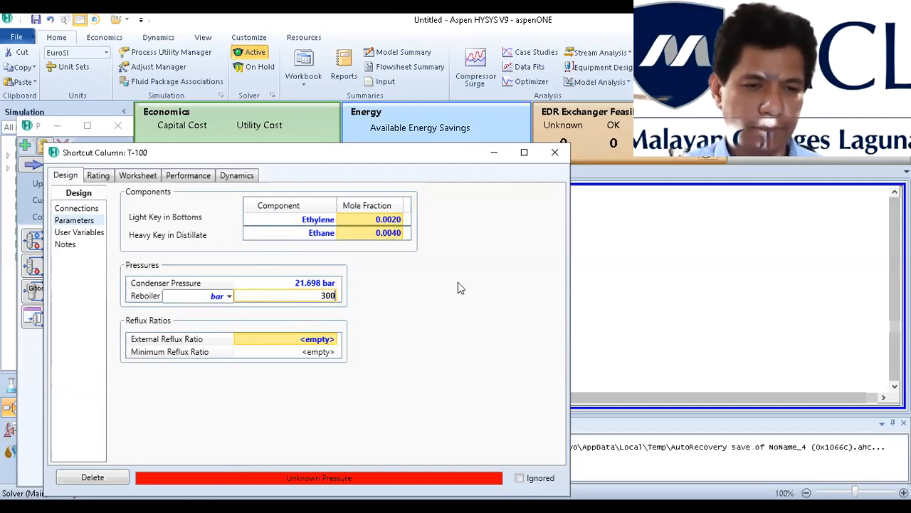
{"action": "left_click", "coordinate": [229, 295]}
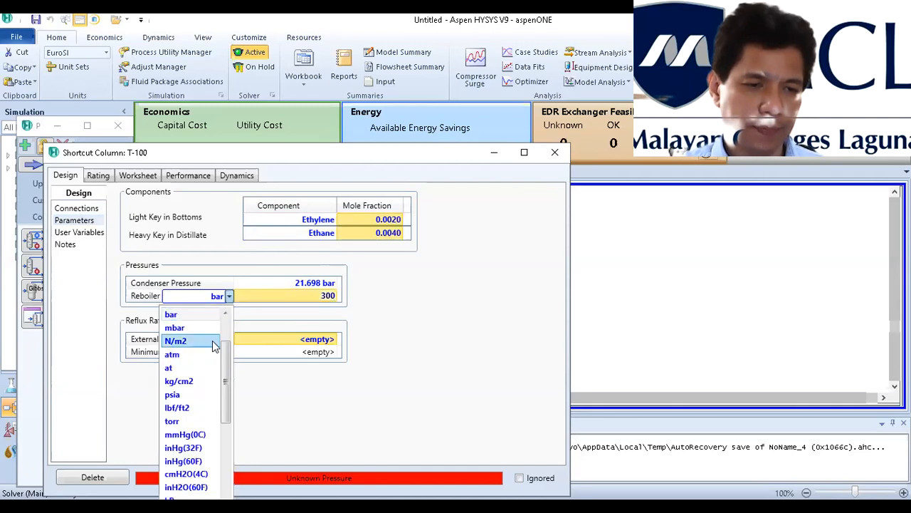
{"action": "left_click_drag", "start_coordinate": [226, 375], "coordinate": [231, 434]}
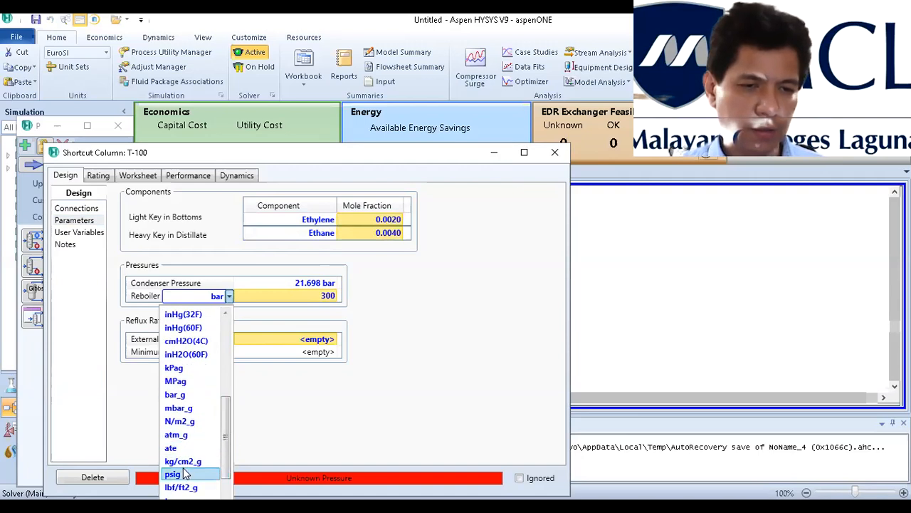
{"action": "left_click", "coordinate": [180, 474]}
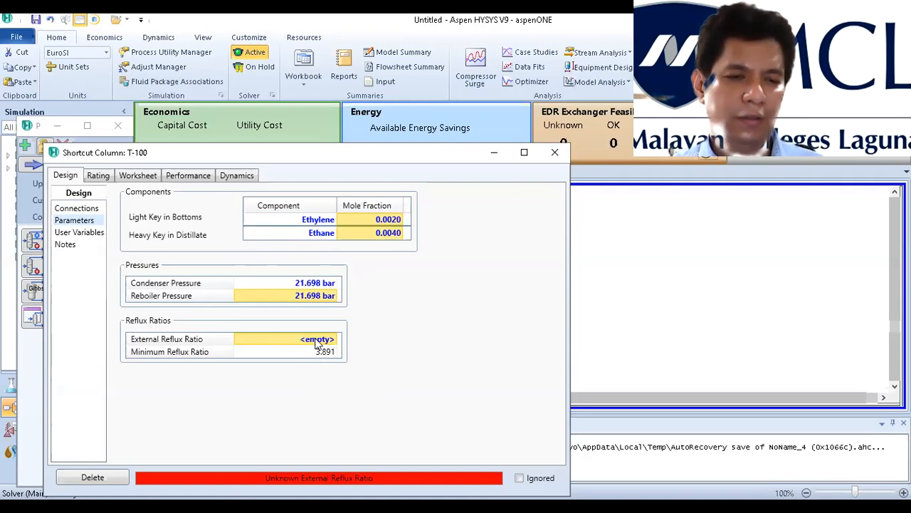
- Set the external reflux ratio to 4.5, then review the column's performance results and close the column window
{"action": "left_click", "coordinate": [318, 340]}
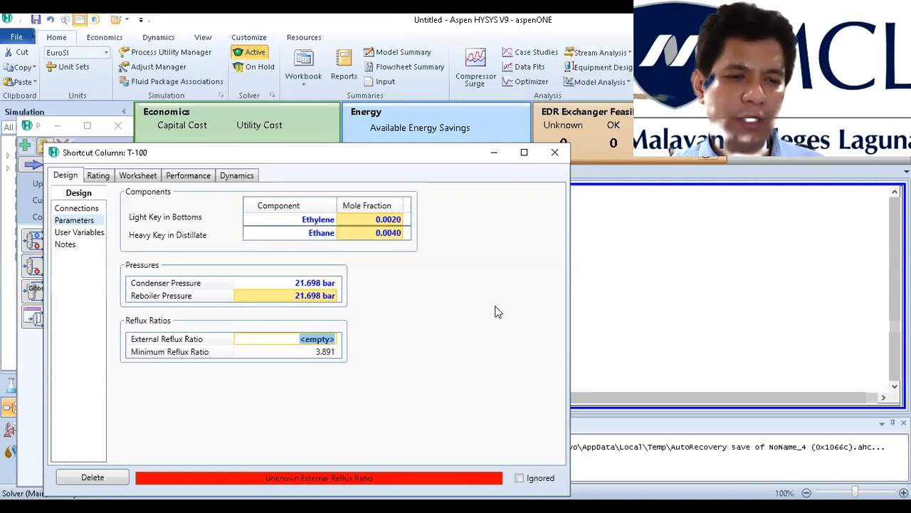
{"action": "type", "text": "4.5"}
{"action": "key", "text": "Return"}
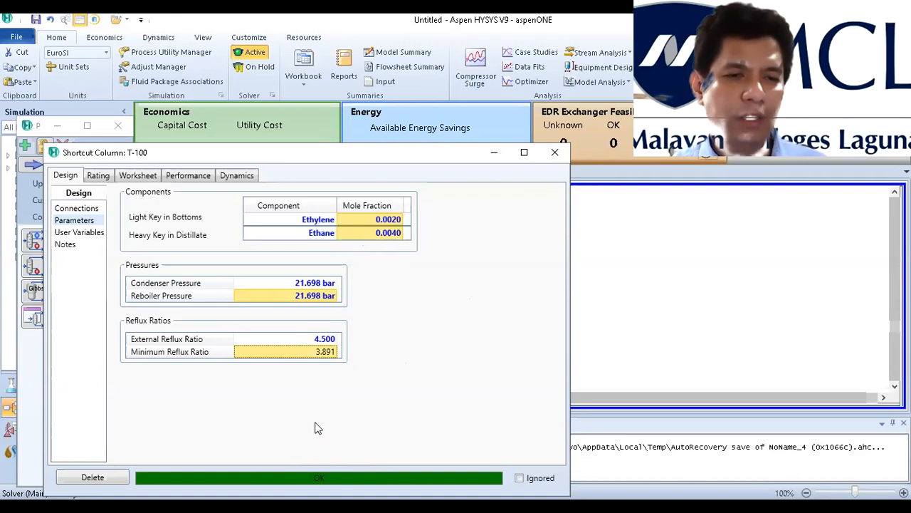
{"action": "left_click", "coordinate": [190, 177]}
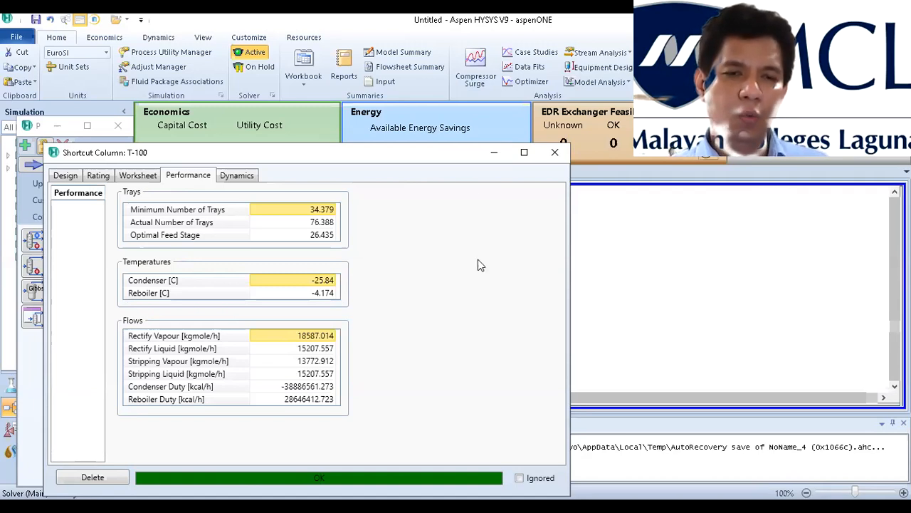
{"action": "left_click", "coordinate": [555, 153]}
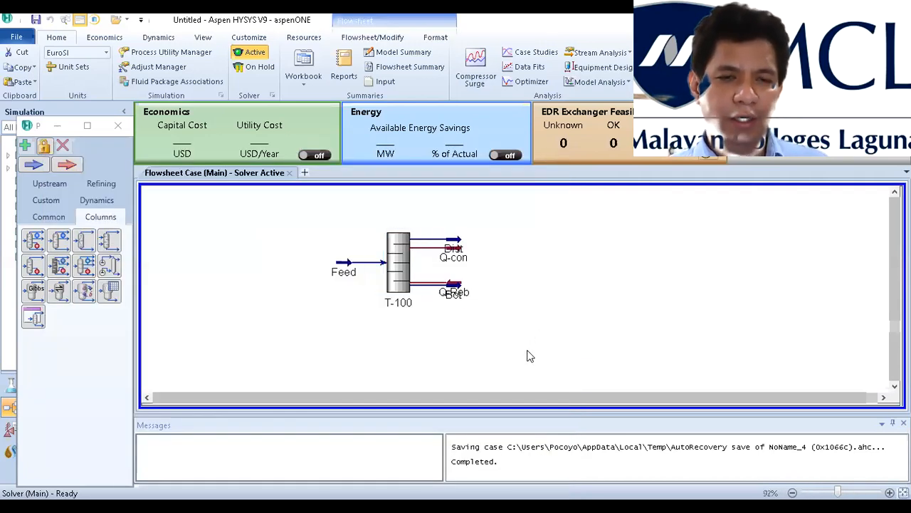
- Separate the overlapping product streams on the flowsheet by moving Bot below Q-Reb and Dist above Q-con
{"action": "left_click_drag", "start_coordinate": [452, 294], "coordinate": [460, 333]}
{"action": "left_click", "coordinate": [502, 299]}
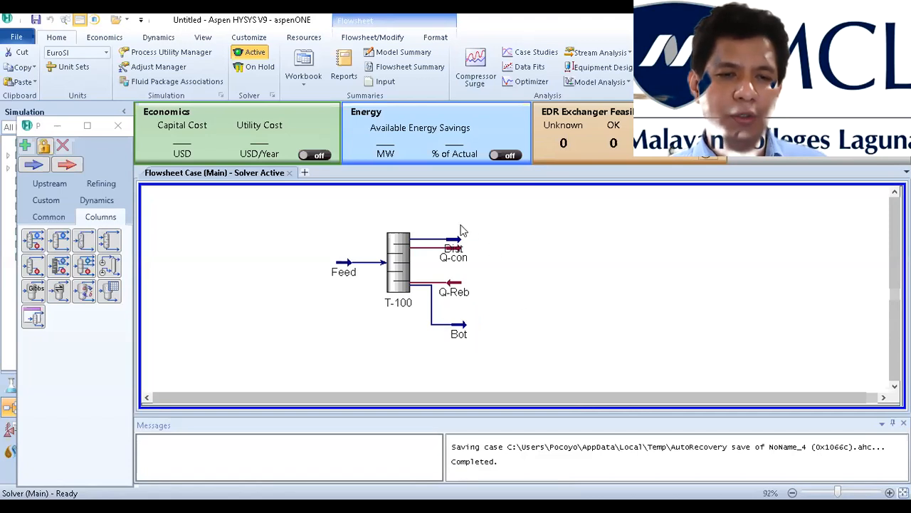
{"action": "left_click_drag", "start_coordinate": [458, 239], "coordinate": [450, 218]}
{"action": "left_click", "coordinate": [525, 309]}
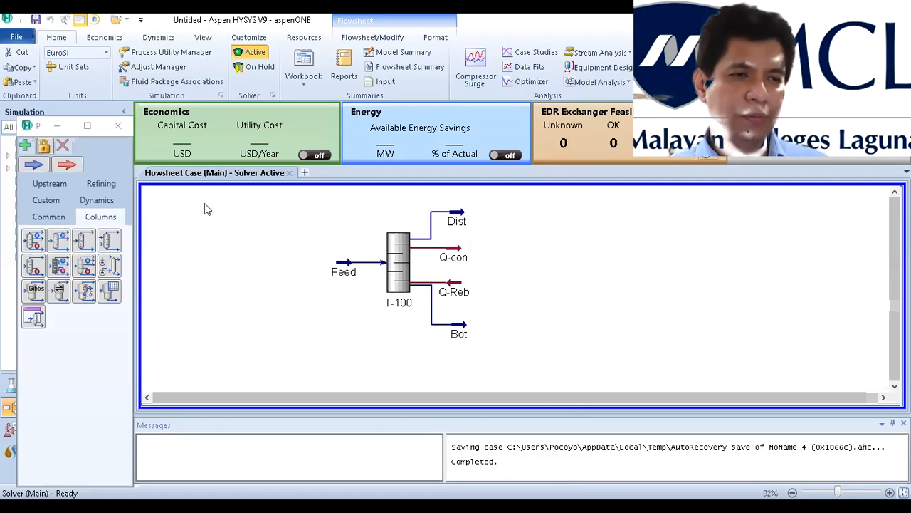
- Create a new, empty simulation case
{"action": "left_click", "coordinate": [13, 39]}
{"action": "left_click", "coordinate": [28, 89]}
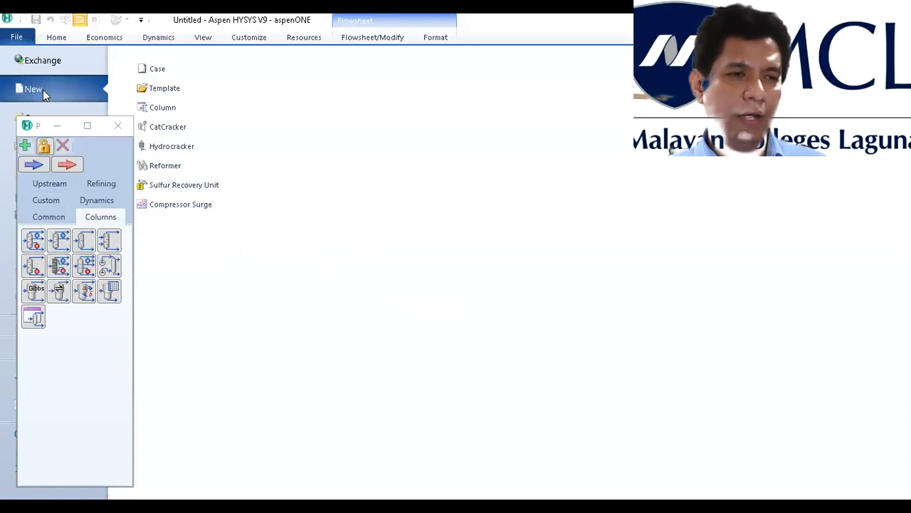
{"action": "left_click", "coordinate": [151, 68]}
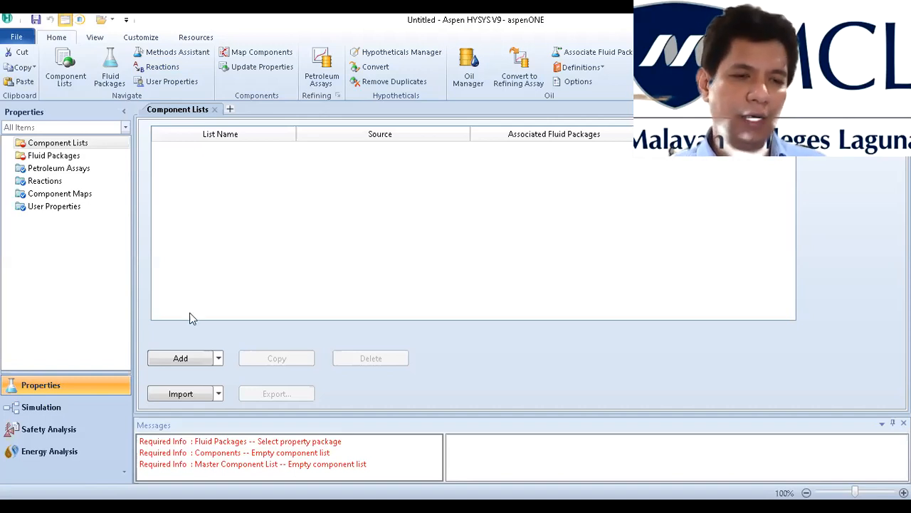
- Add a component list to the new case and include Ethane in it
{"action": "left_click", "coordinate": [189, 358]}
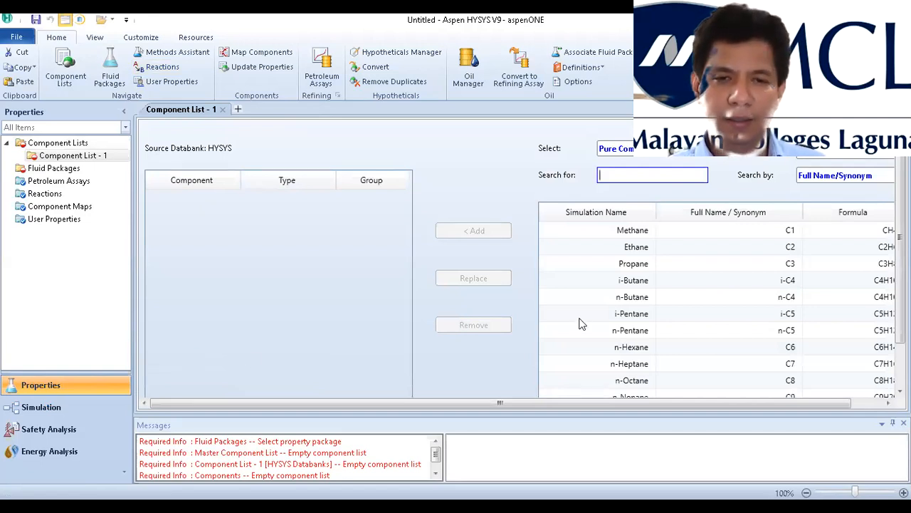
{"action": "left_click", "coordinate": [584, 247]}
{"action": "left_click", "coordinate": [476, 234]}
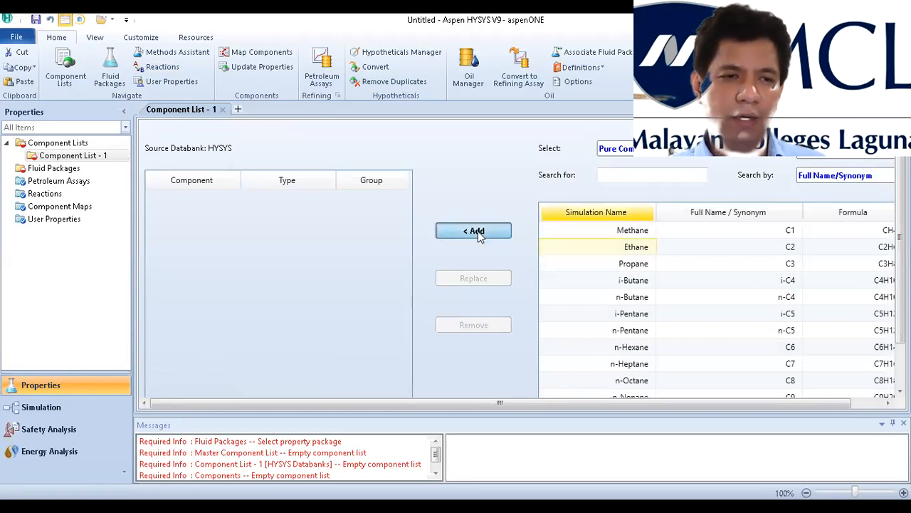
- Search the databank for "ethene" and add Ethylene to the component list
{"action": "left_click", "coordinate": [619, 177]}
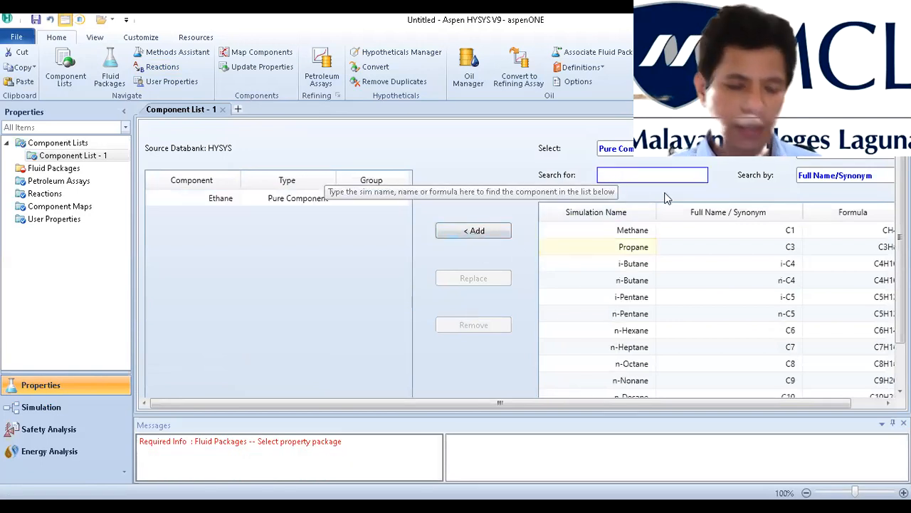
{"action": "type", "text": "ethe"}
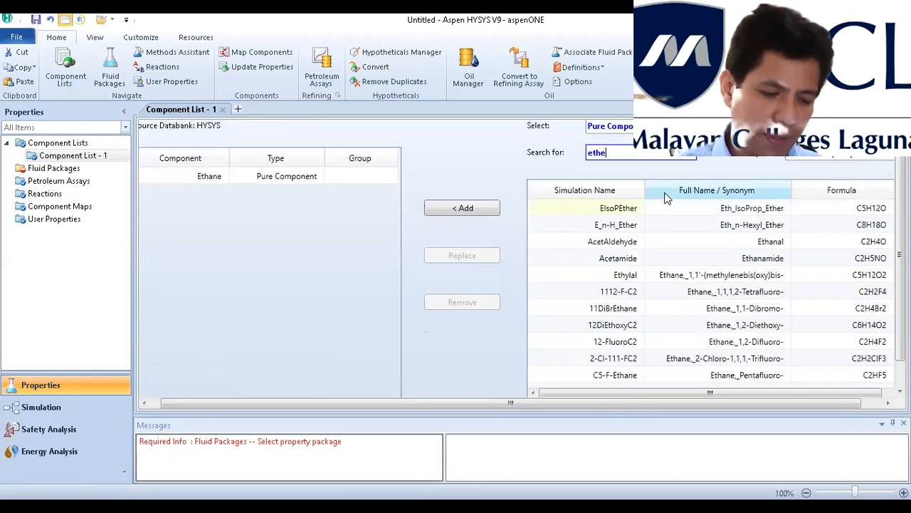
{"action": "type", "text": "ne"}
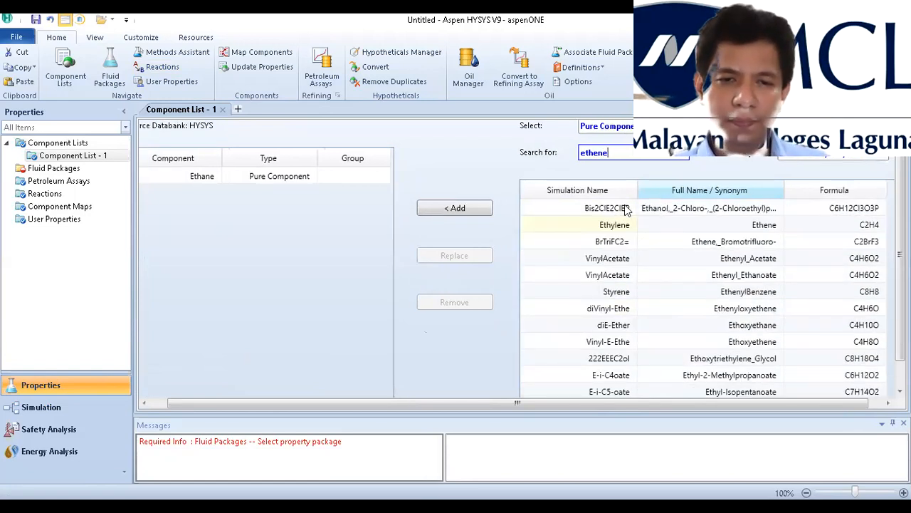
{"action": "left_click", "coordinate": [606, 224]}
{"action": "left_click", "coordinate": [470, 210]}
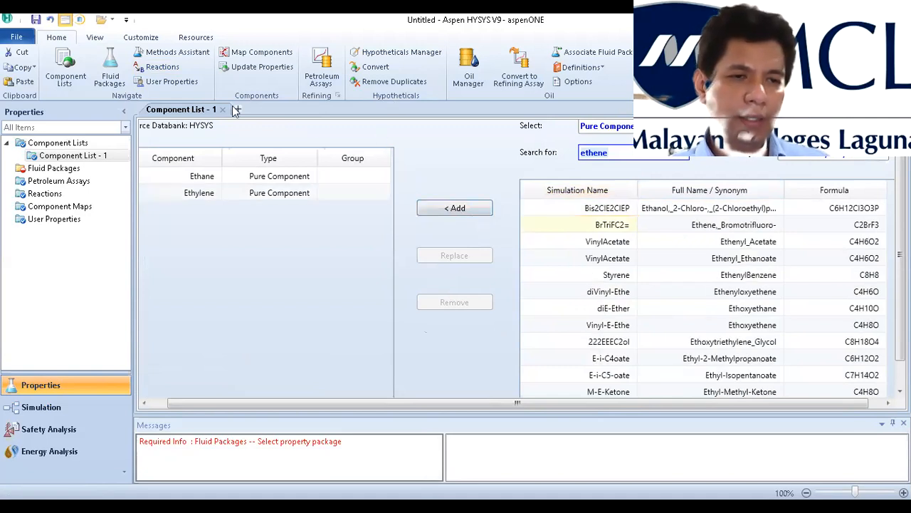
- Add a fluid package to the case and assign it the Peng-Robinson property package
{"action": "left_click", "coordinate": [57, 171]}
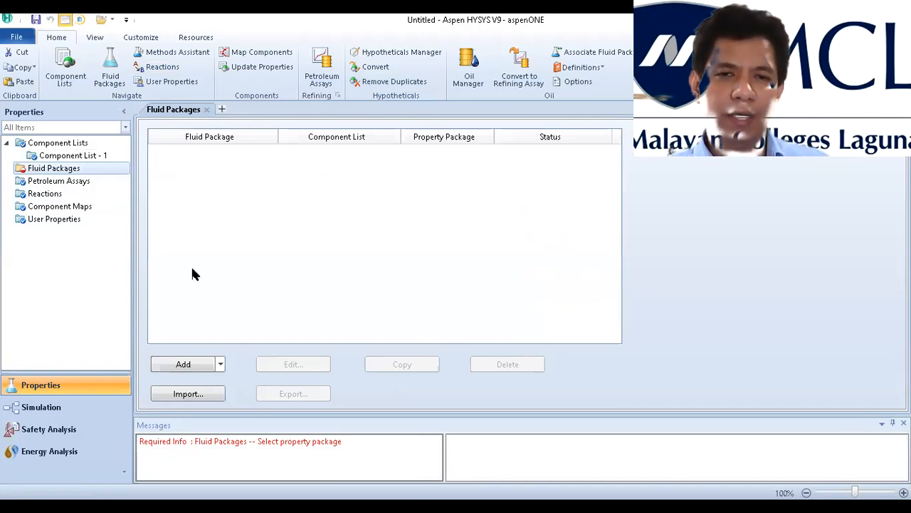
{"action": "left_click", "coordinate": [190, 364]}
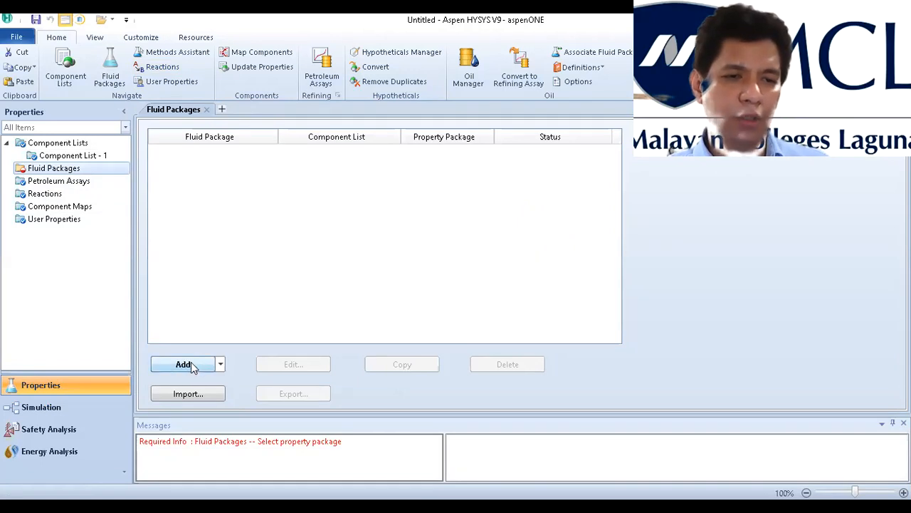
{"action": "left_click_drag", "start_coordinate": [277, 238], "coordinate": [277, 282]}
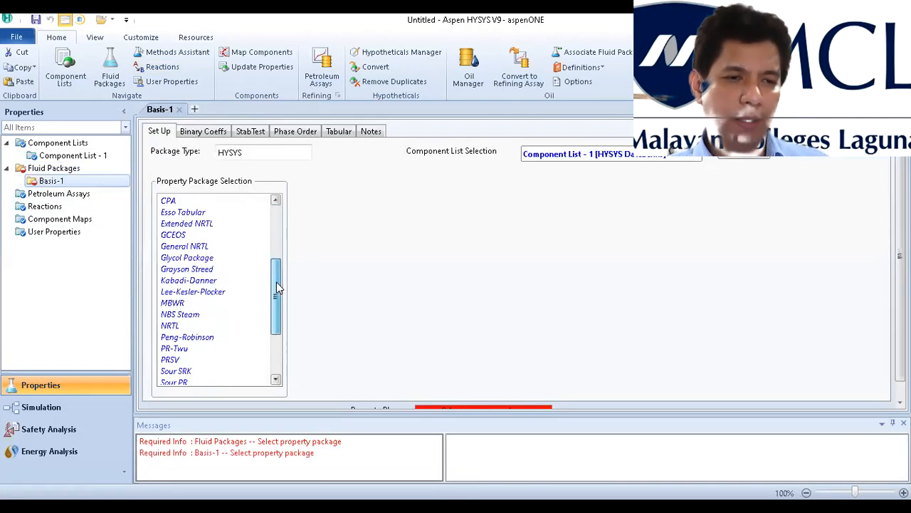
{"action": "left_click", "coordinate": [202, 335]}
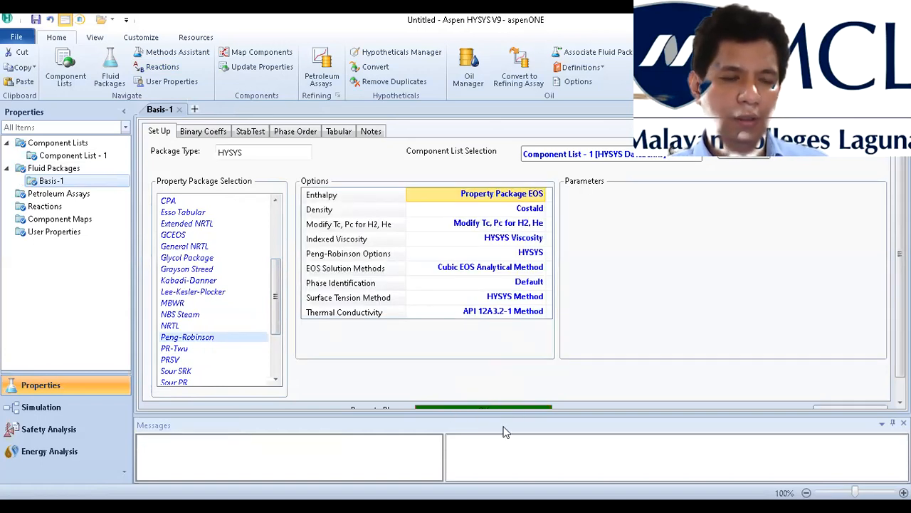
- Enter the simulation environment, place a Distillation Column Sub-Flowsheet on the empty flowsheet and open its input expert
{"action": "left_click", "coordinate": [53, 412]}
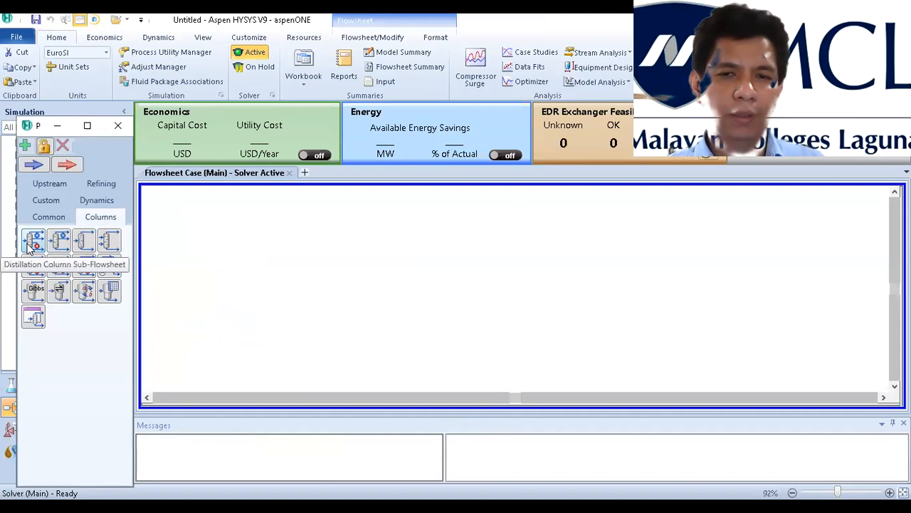
{"action": "left_click_drag", "start_coordinate": [33, 243], "coordinate": [413, 341]}
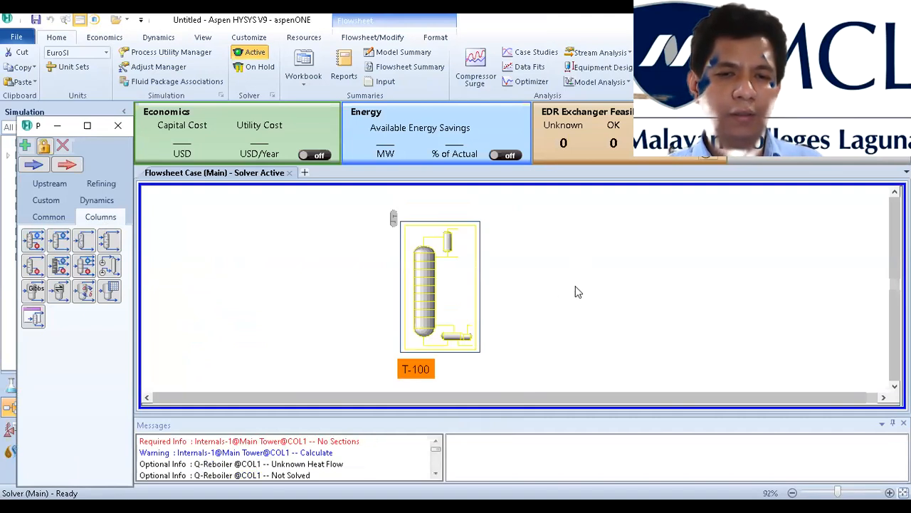
{"action": "left_click", "coordinate": [577, 283]}
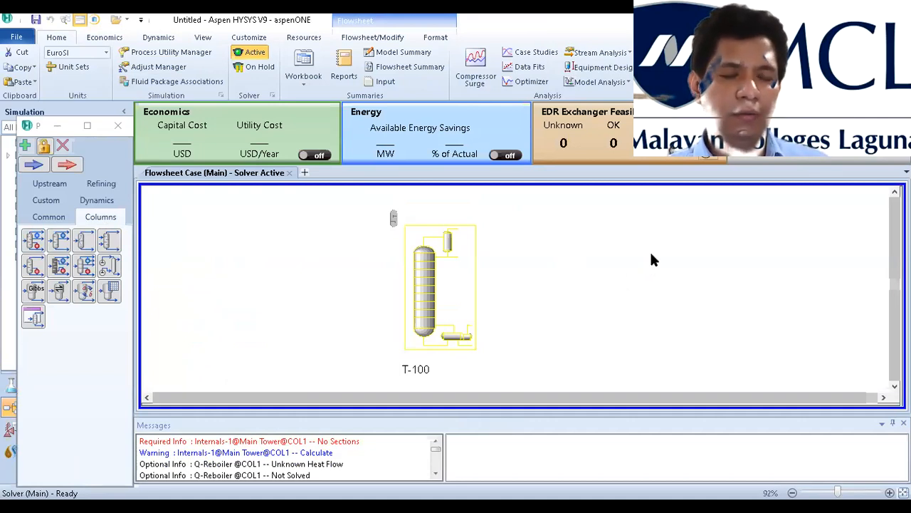
{"action": "left_click", "coordinate": [423, 287]}
{"action": "double_click", "coordinate": [424, 286]}
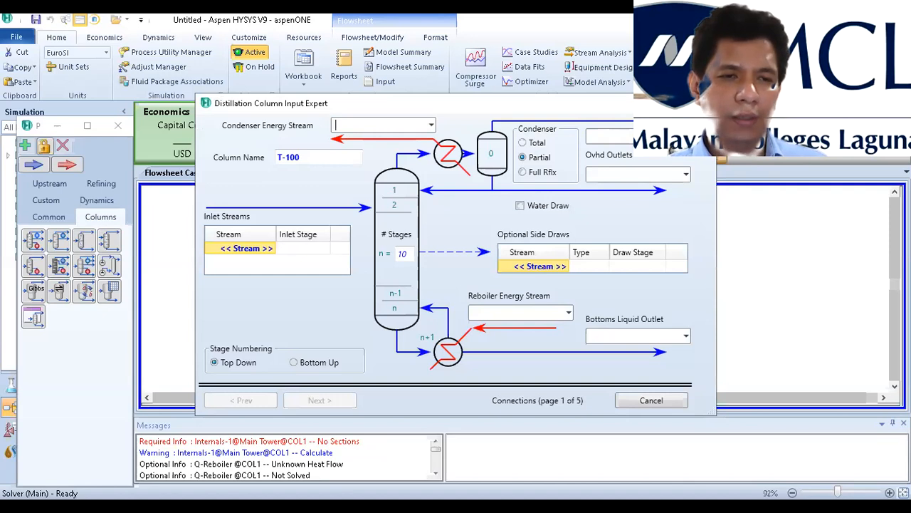
- Name the condenser energy stream Q-con and set the condenser type to Total
{"action": "type", "text": "Q"}
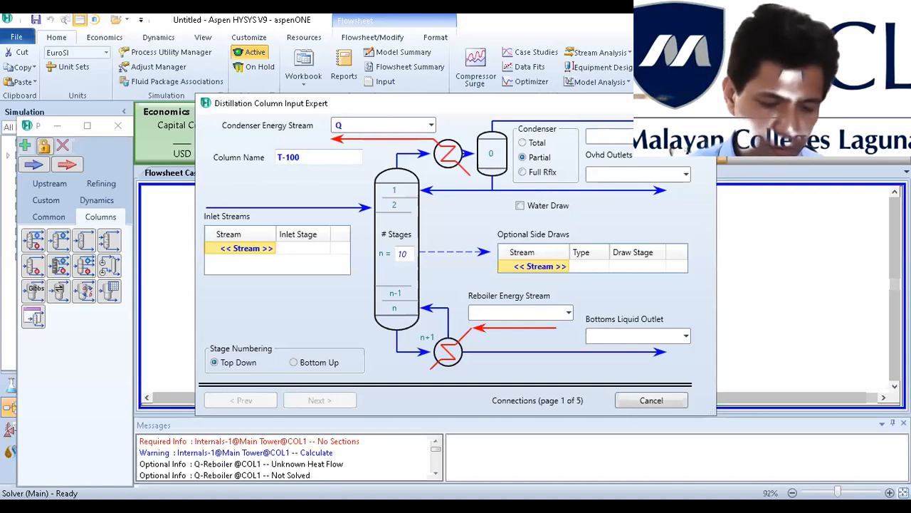
{"action": "type", "text": "-con"}
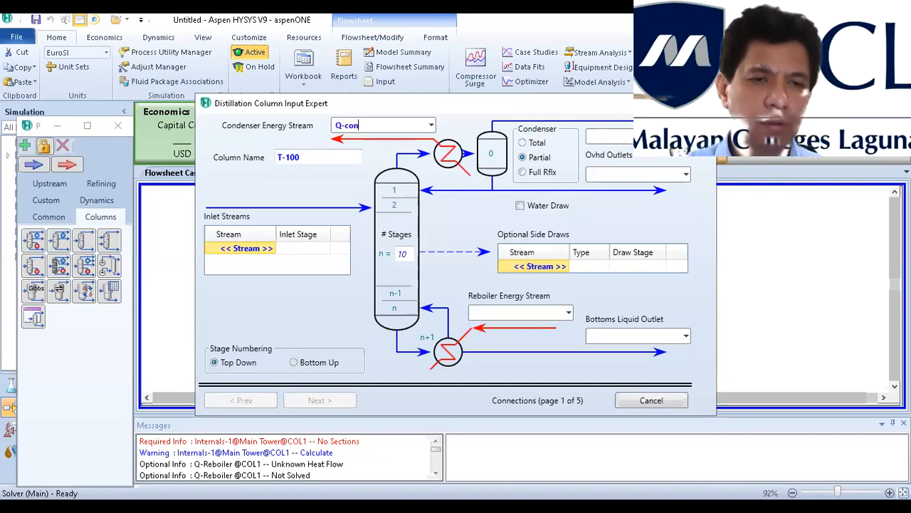
{"action": "left_click", "coordinate": [523, 143]}
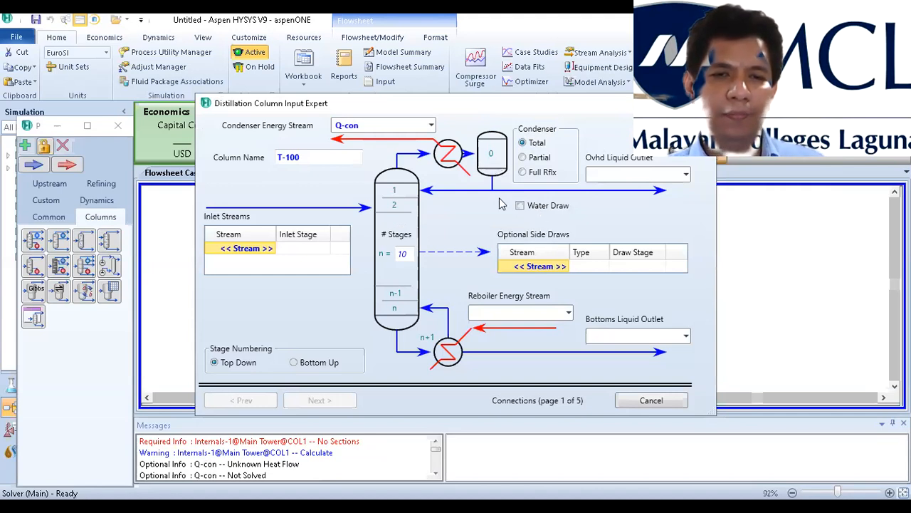
- Name the column's overhead liquid outlet stream Ethylene
{"action": "left_click", "coordinate": [626, 176]}
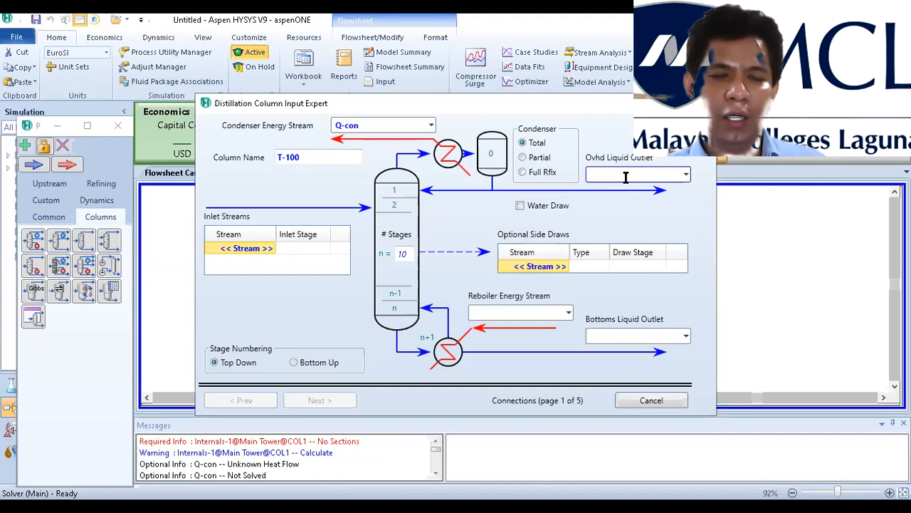
{"action": "type", "text": "E"}
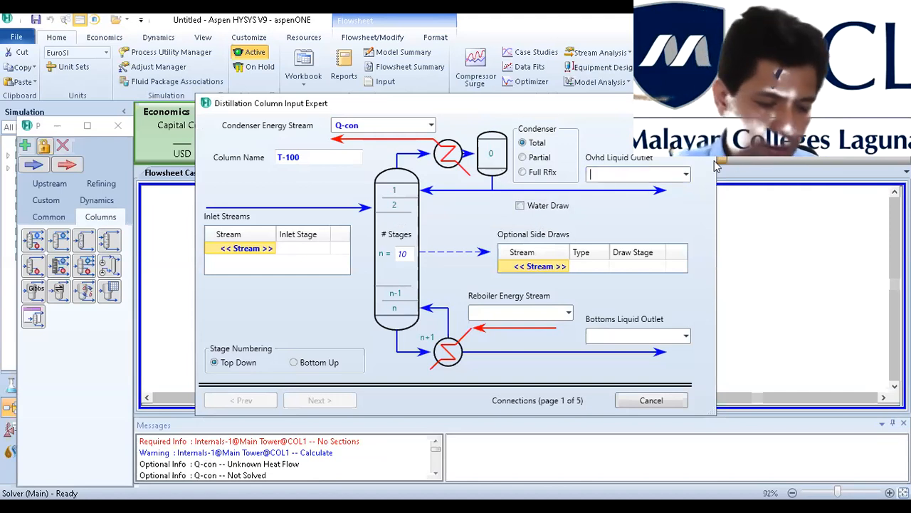
{"action": "type", "text": "thyl"}
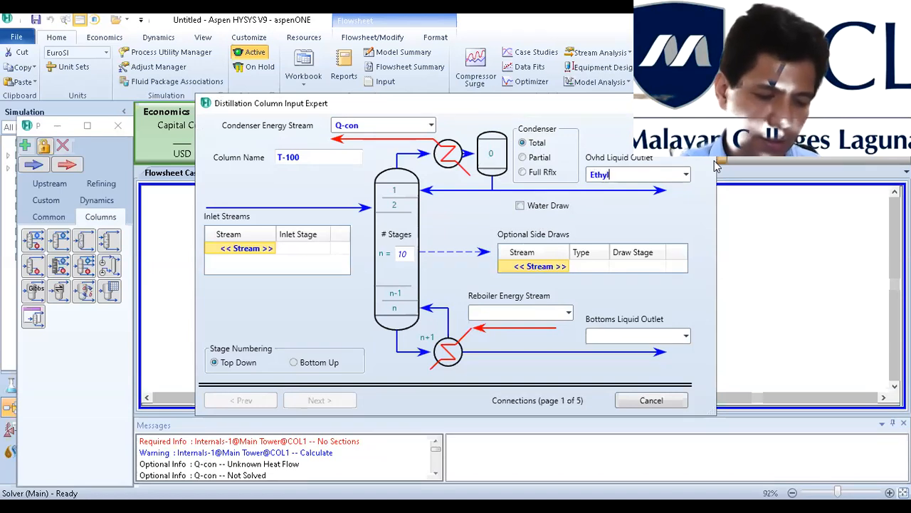
{"action": "type", "text": "ene"}
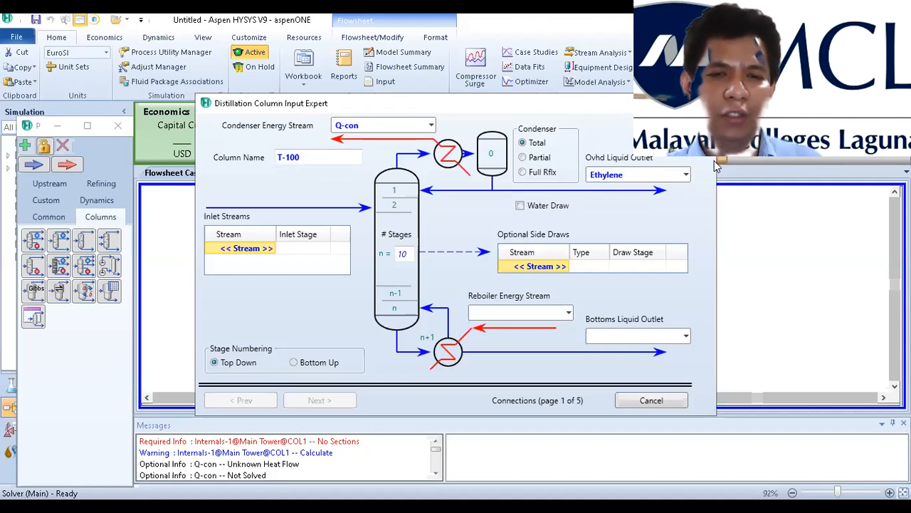
{"action": "key", "text": "Return"}
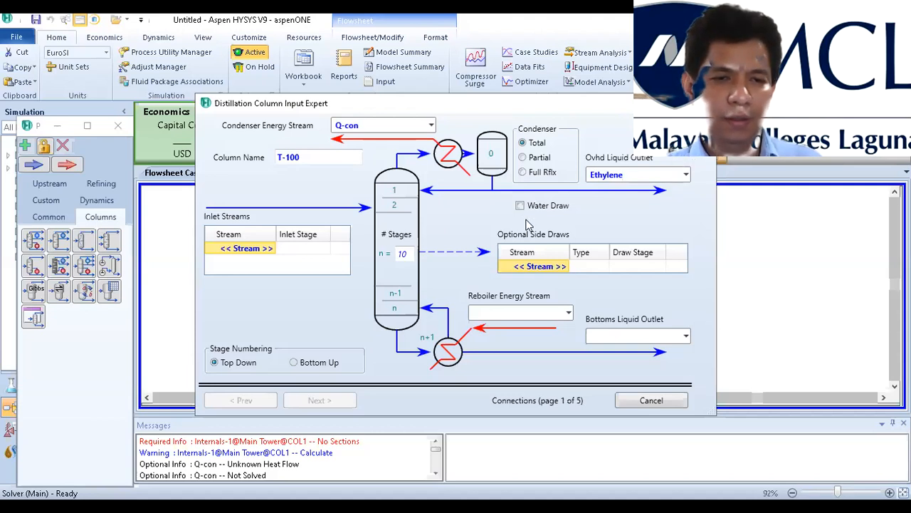
- Set the column's number of stages to 125
{"action": "left_click", "coordinate": [407, 257]}
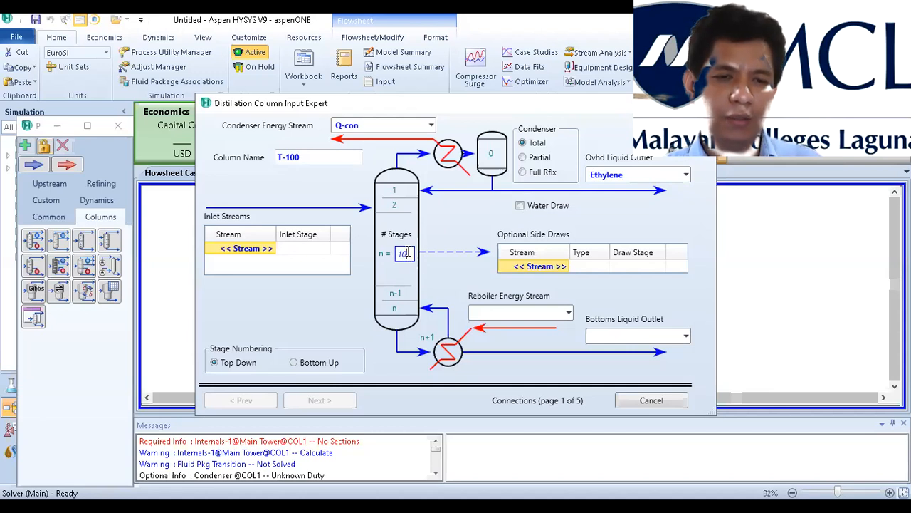
{"action": "key", "text": "BackSpace"}
{"action": "type", "text": "2"}
{"action": "key", "text": "BackSpace"}
{"action": "type", "text": "0"}
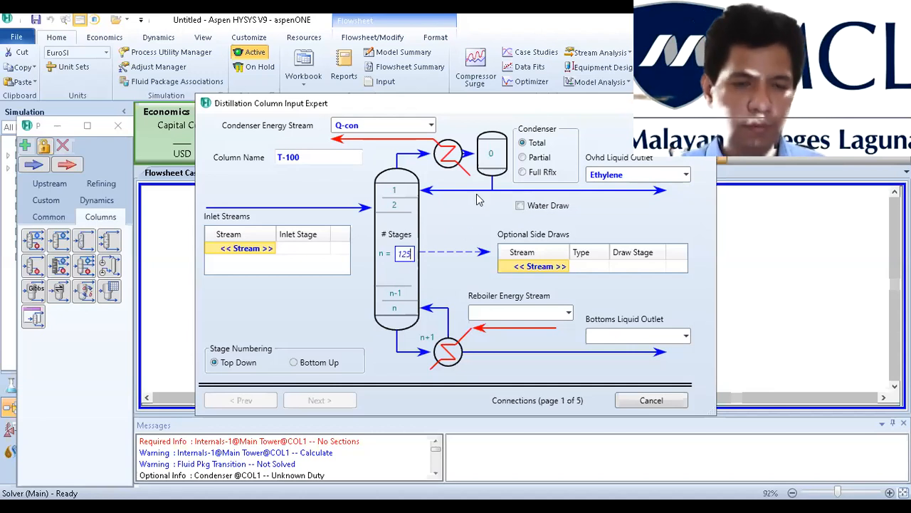
{"action": "key", "text": "BackSpace"}
{"action": "type", "text": "25"}
{"action": "key", "text": "Return"}
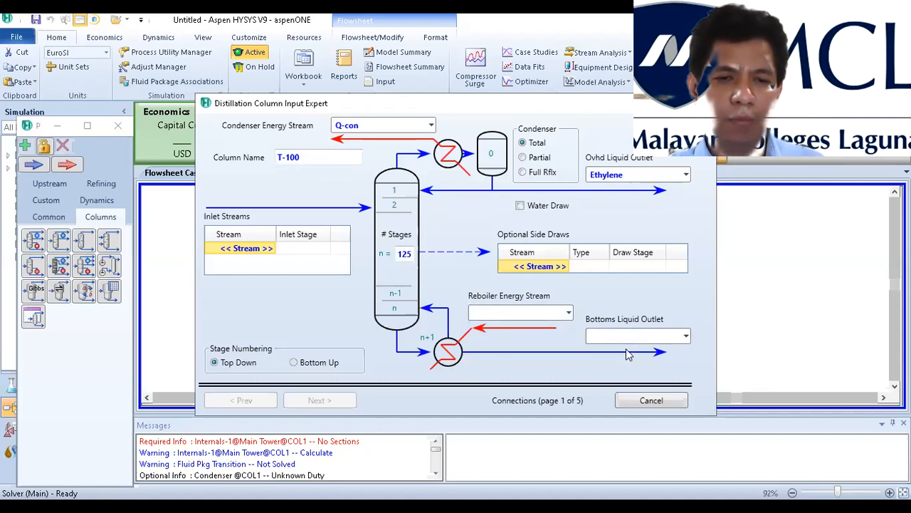
- Name the reboiler energy stream Q-reb and the bottoms liquid outlet stream Ethane
{"action": "type", "text": "Q"}
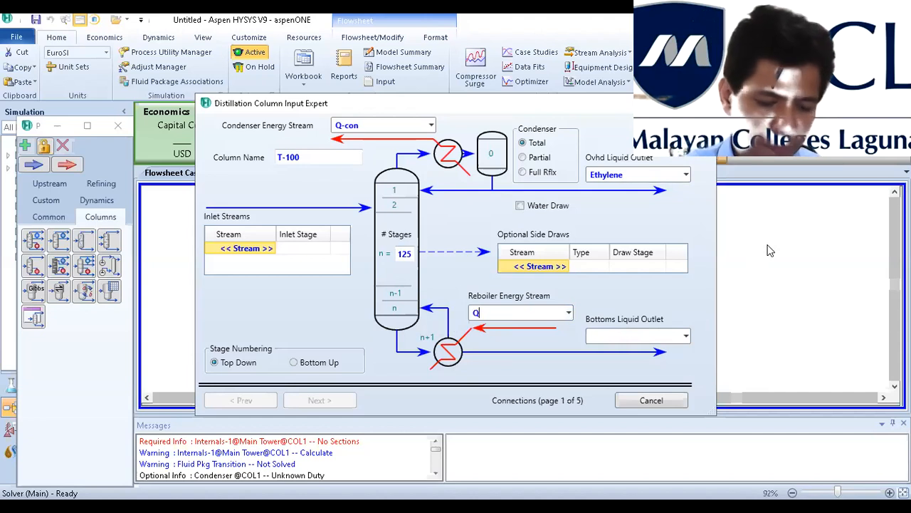
{"action": "type", "text": "-reb"}
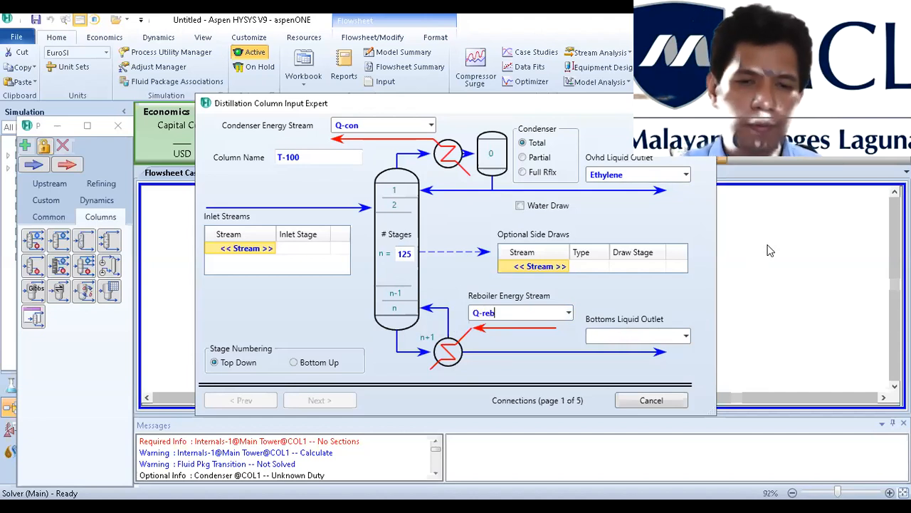
{"action": "left_click", "coordinate": [618, 335]}
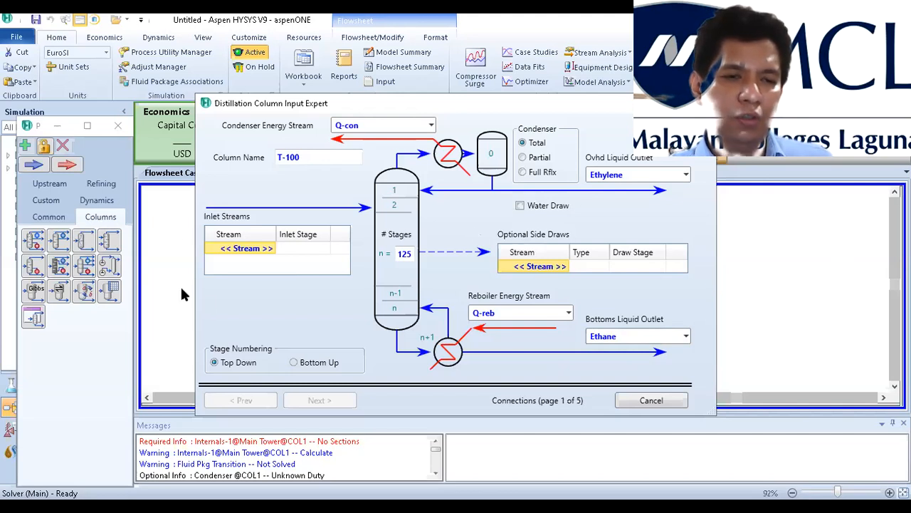
- Add an inlet stream named Feed to the column and set its inlet stage to 90__Main Tower
{"action": "left_click", "coordinate": [238, 249]}
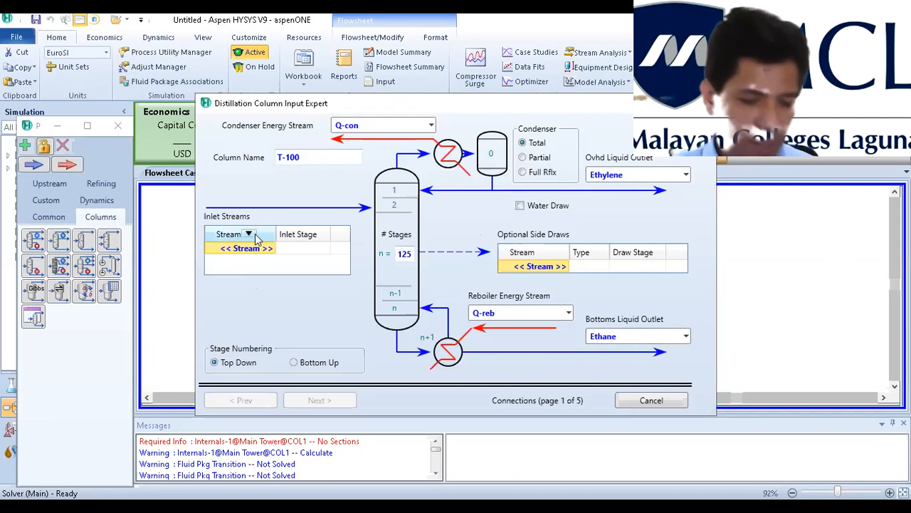
{"action": "type", "text": "Feed"}
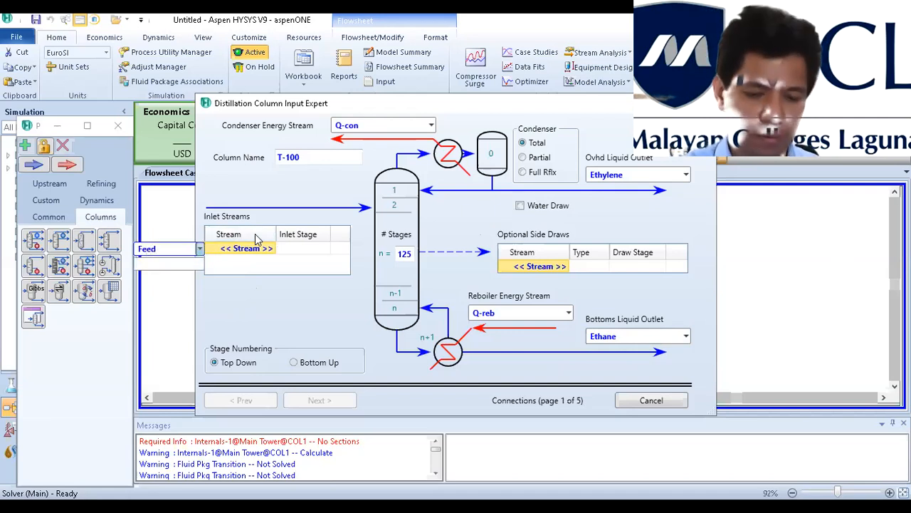
{"action": "key", "text": "Return"}
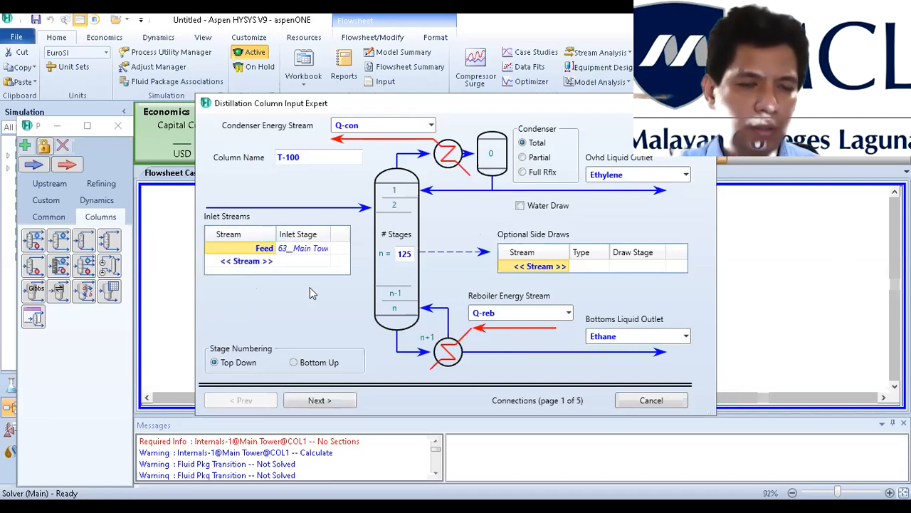
{"action": "left_click", "coordinate": [324, 249]}
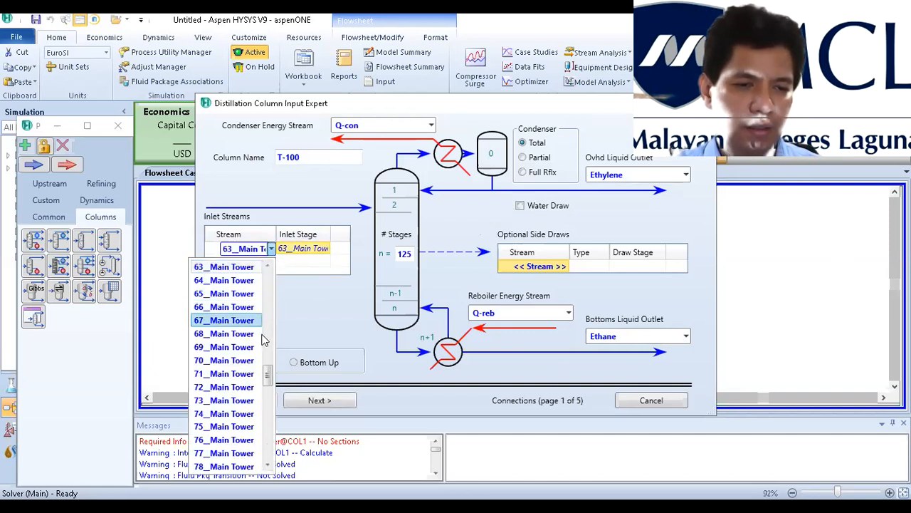
{"action": "left_click_drag", "start_coordinate": [269, 375], "coordinate": [270, 399]}
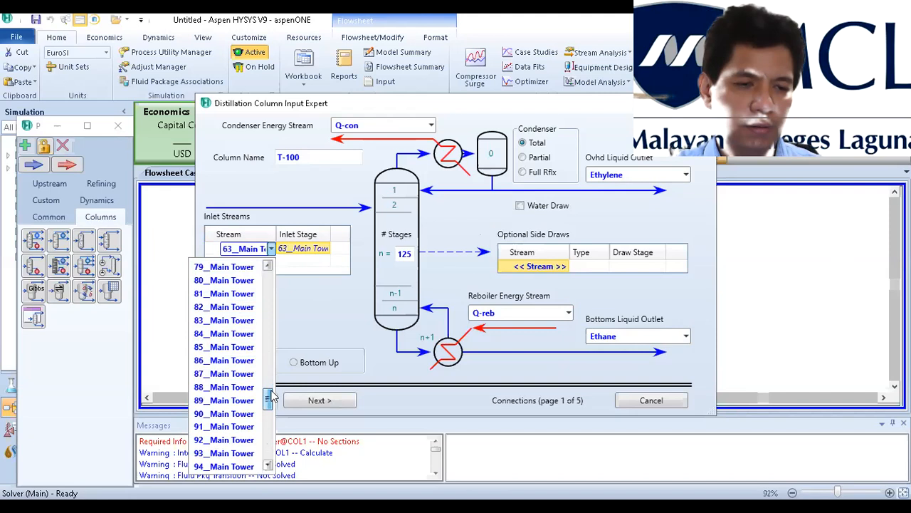
{"action": "left_click", "coordinate": [228, 413]}
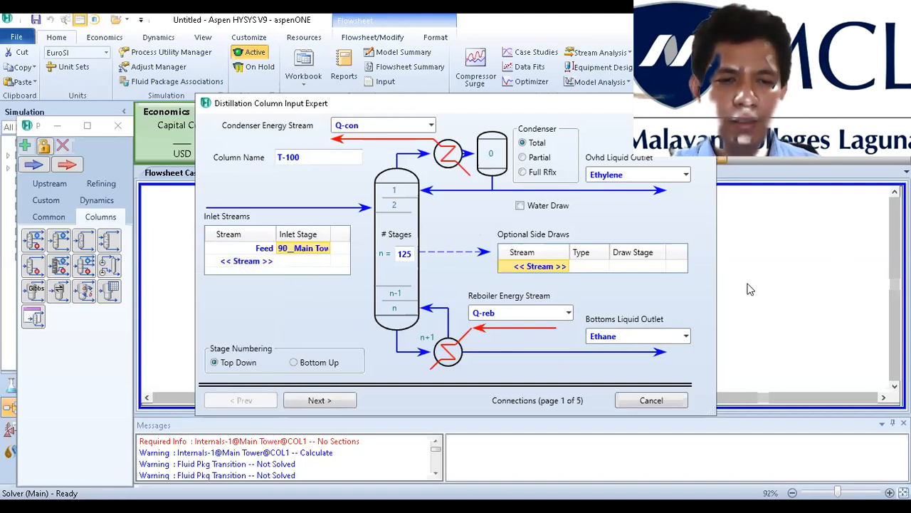
- Accept the once-through regular Hysys reboiler configuration and set the condenser pressure to 300 psig
{"action": "left_click", "coordinate": [332, 400]}
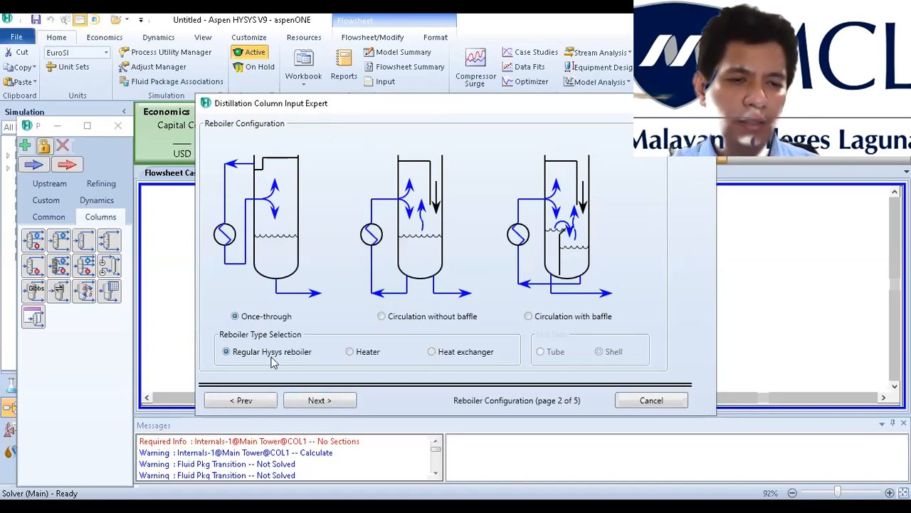
{"action": "left_click", "coordinate": [322, 401]}
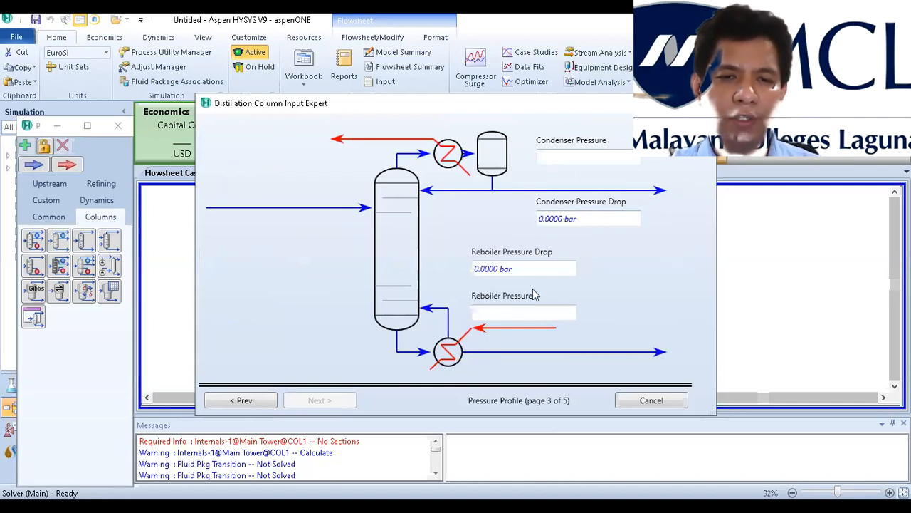
{"action": "left_click", "coordinate": [577, 160]}
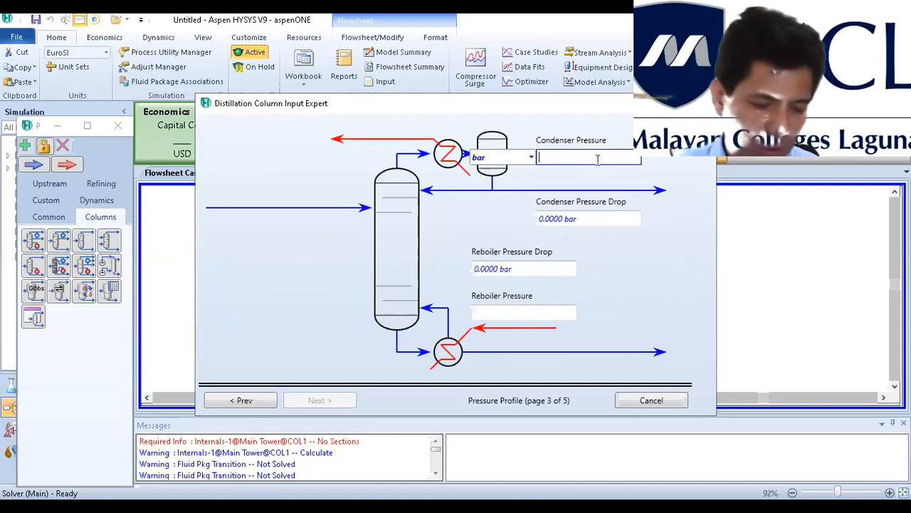
{"action": "type", "text": "300"}
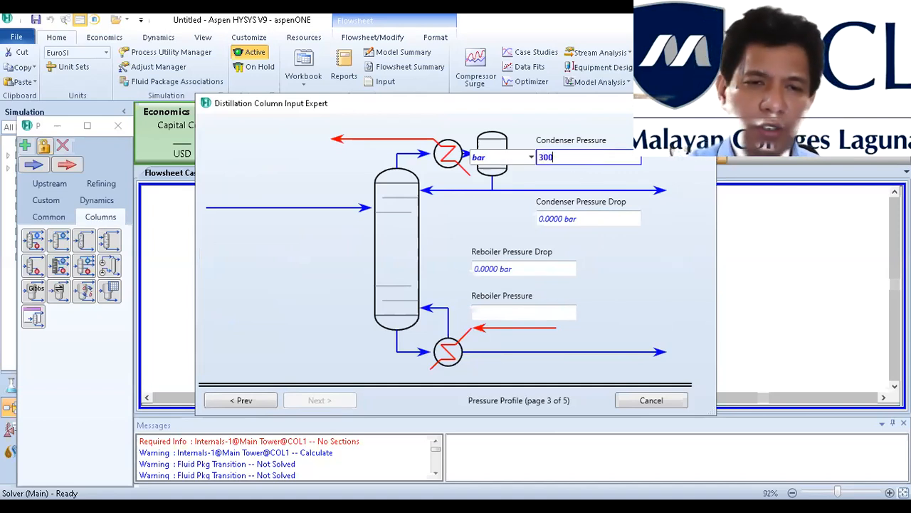
{"action": "left_click", "coordinate": [533, 158]}
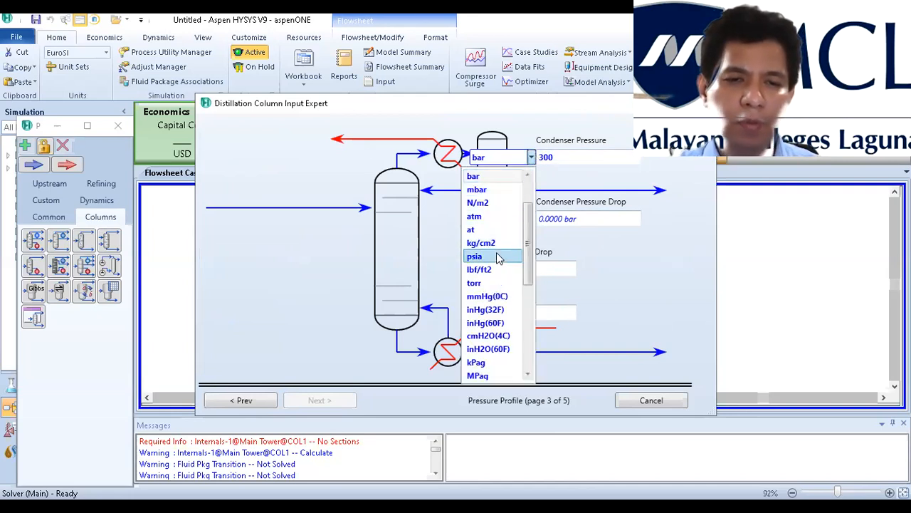
{"action": "left_click_drag", "start_coordinate": [529, 242], "coordinate": [533, 297]}
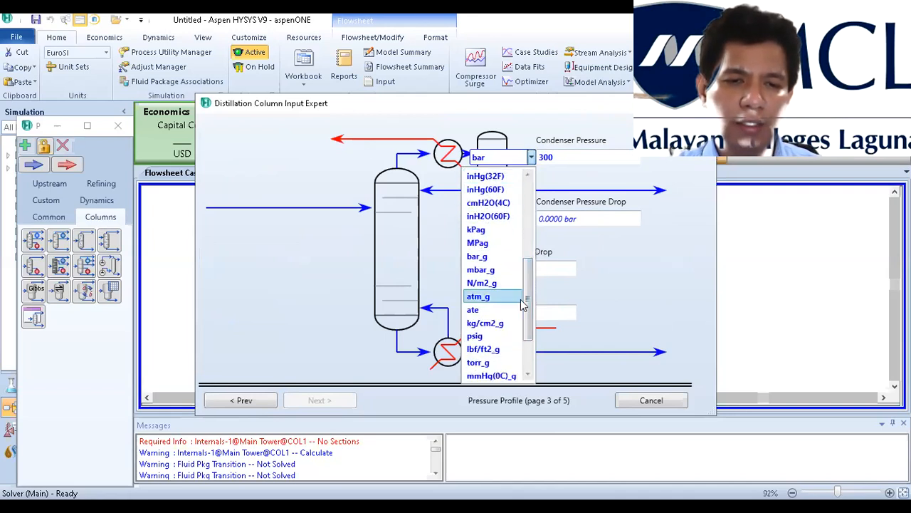
{"action": "left_click", "coordinate": [482, 336]}
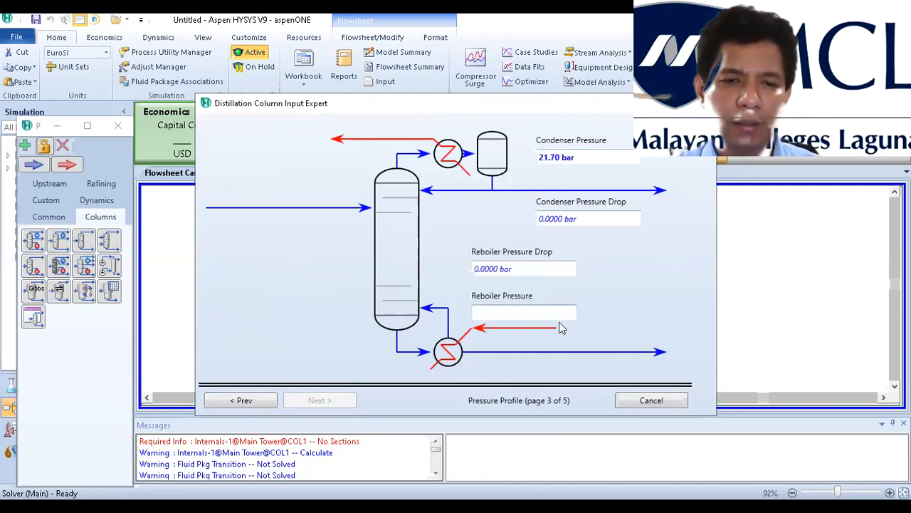
- Set the reboiler pressure to 300 psig
{"action": "left_click", "coordinate": [530, 314]}
{"action": "type", "text": "300"}
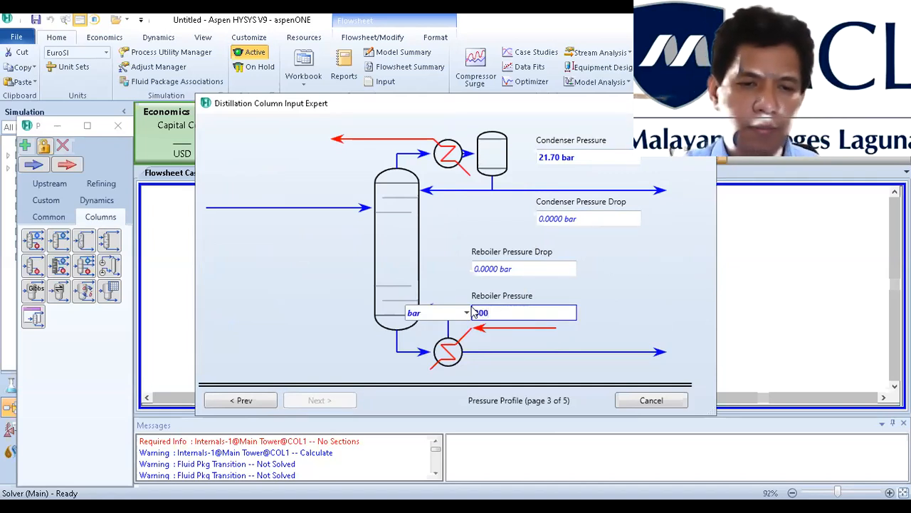
{"action": "left_click", "coordinate": [467, 313]}
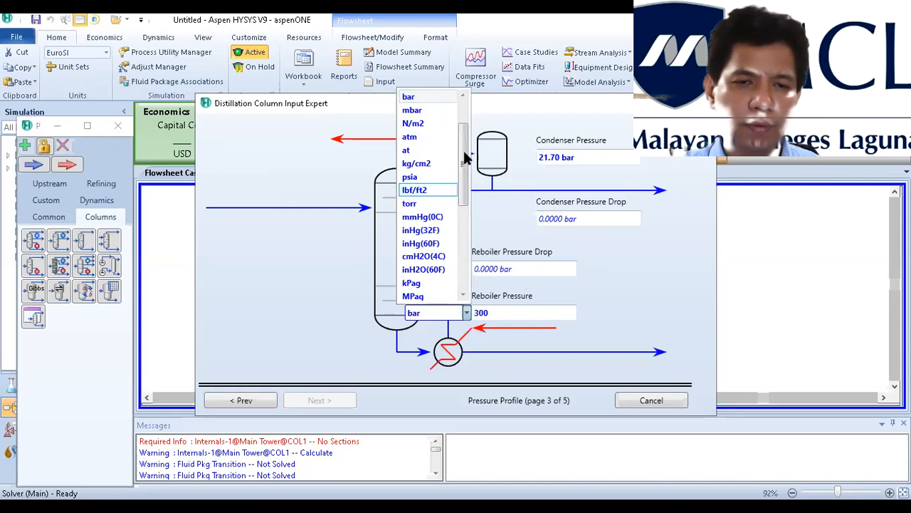
{"action": "left_click_drag", "start_coordinate": [464, 159], "coordinate": [449, 236]}
{"action": "left_click", "coordinate": [432, 216]}
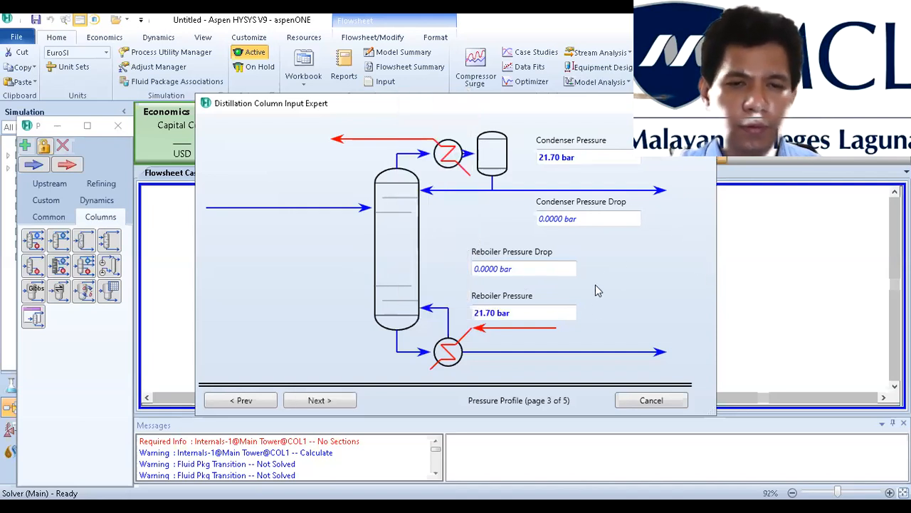
- Finish the column input expert, leaving the optional temperature estimates, liquid rate and reflux ratio blank
{"action": "left_click", "coordinate": [319, 403]}
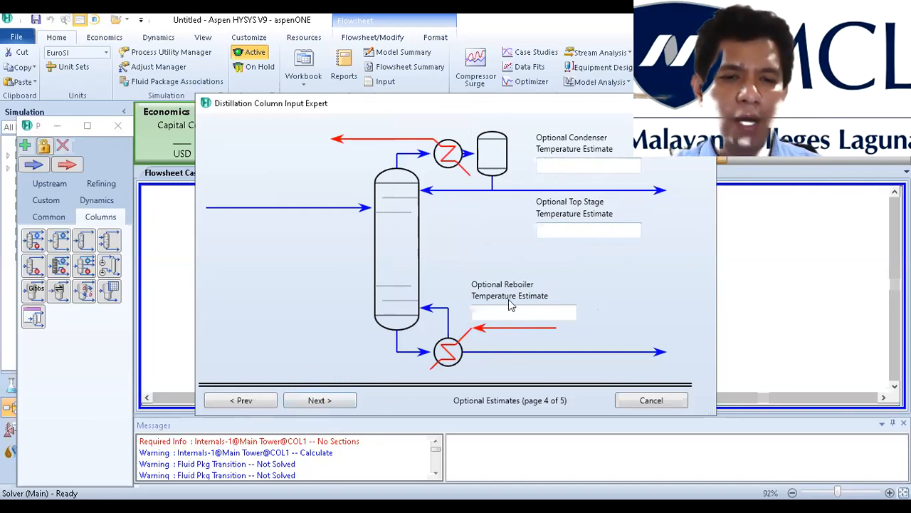
{"action": "left_click", "coordinate": [321, 403]}
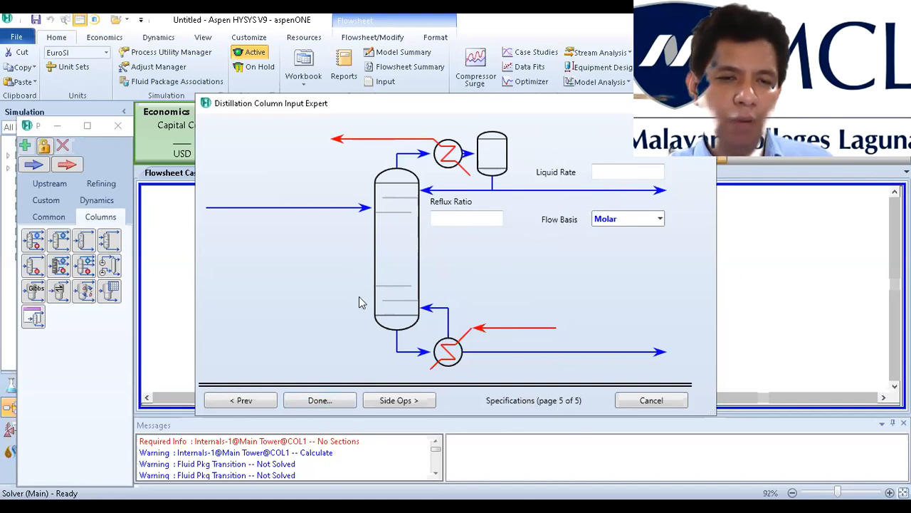
{"action": "left_click", "coordinate": [320, 401]}
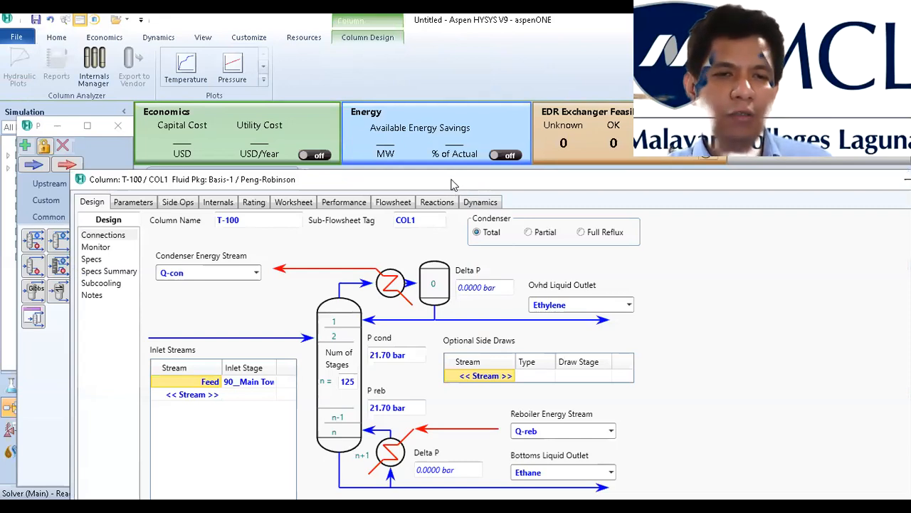
{"action": "left_click_drag", "start_coordinate": [451, 181], "coordinate": [406, 80]}
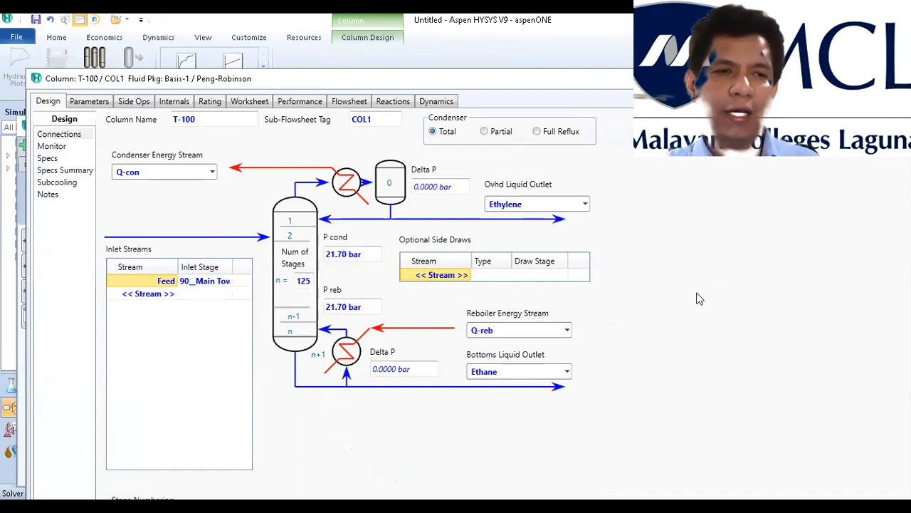
- Set the Feed stream's vapour fraction to 1.0 in the column worksheet conditions
{"action": "left_click", "coordinate": [249, 104]}
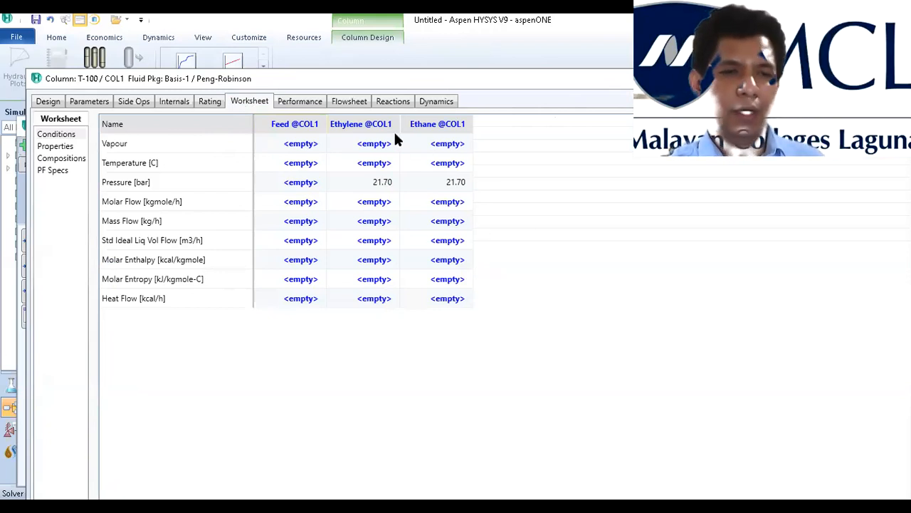
{"action": "left_click", "coordinate": [302, 147]}
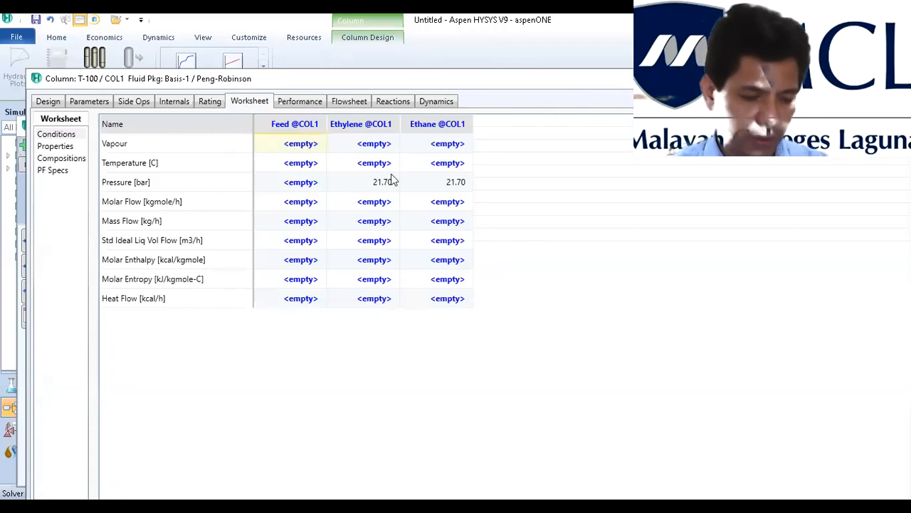
{"action": "type", "text": ".0"}
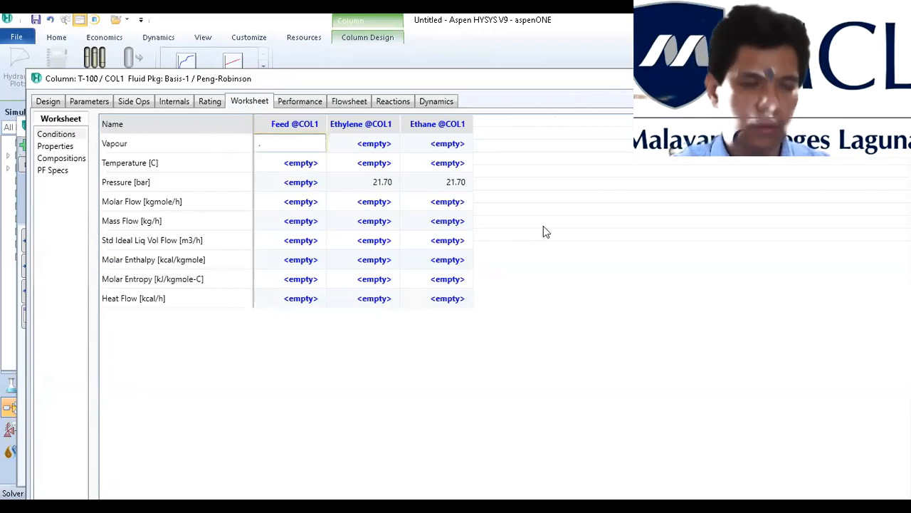
{"action": "key", "text": "BackSpace"}
{"action": "key", "text": "BackSpace"}
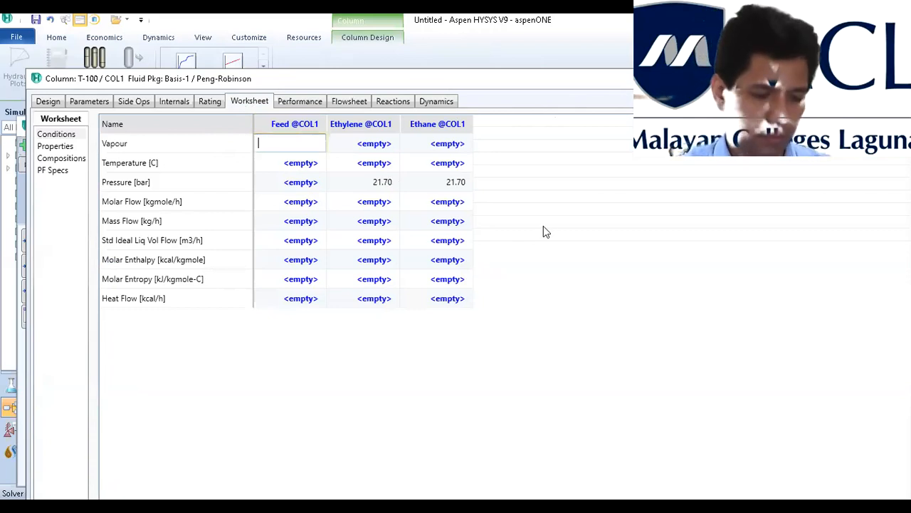
{"action": "type", "text": "1.0"}
{"action": "key", "text": "Return"}
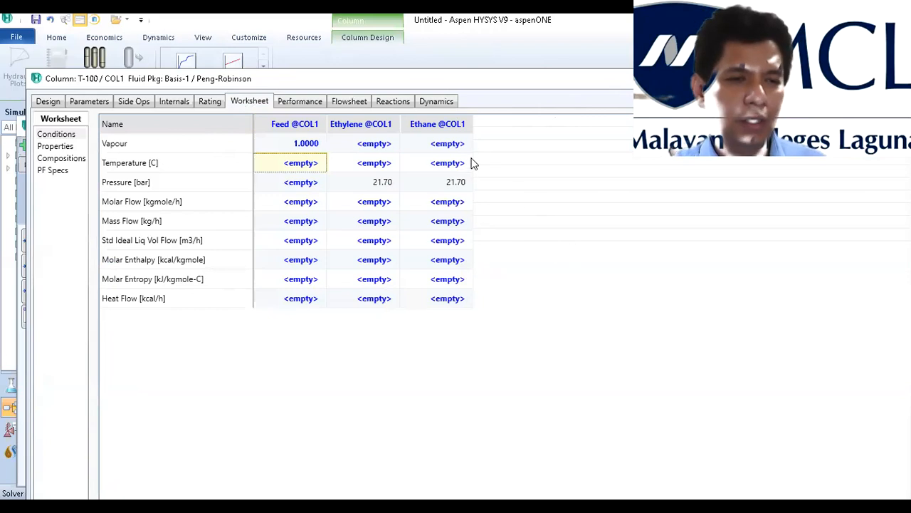
- Set the Feed stream's pressure to 350 psig
{"action": "left_click", "coordinate": [299, 191]}
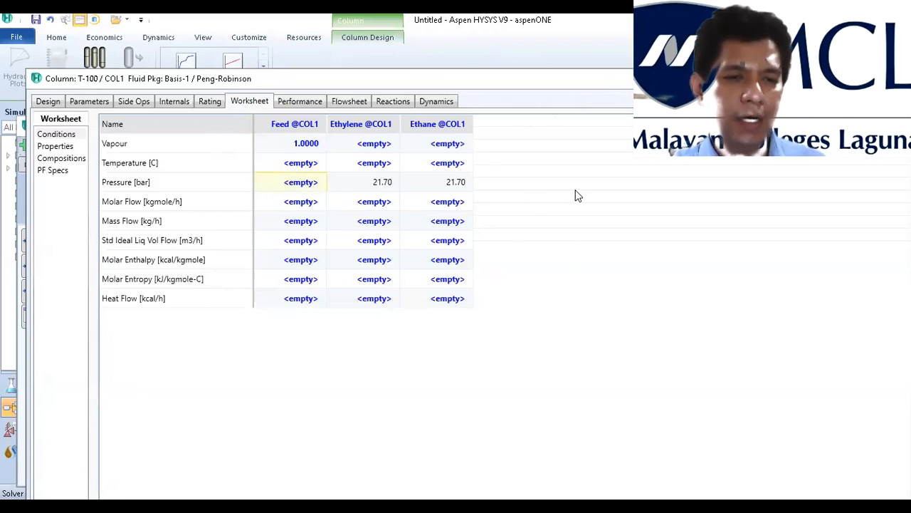
{"action": "key", "text": "BackSpace"}
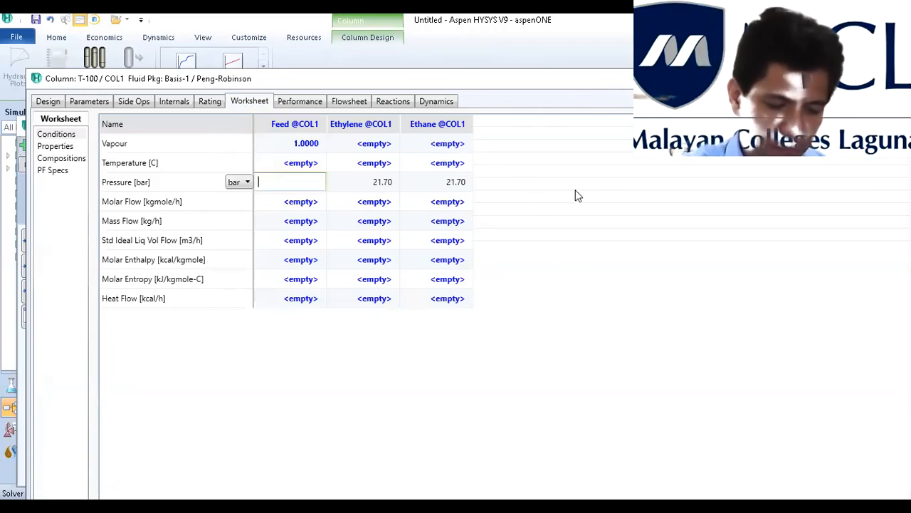
{"action": "type", "text": "50"}
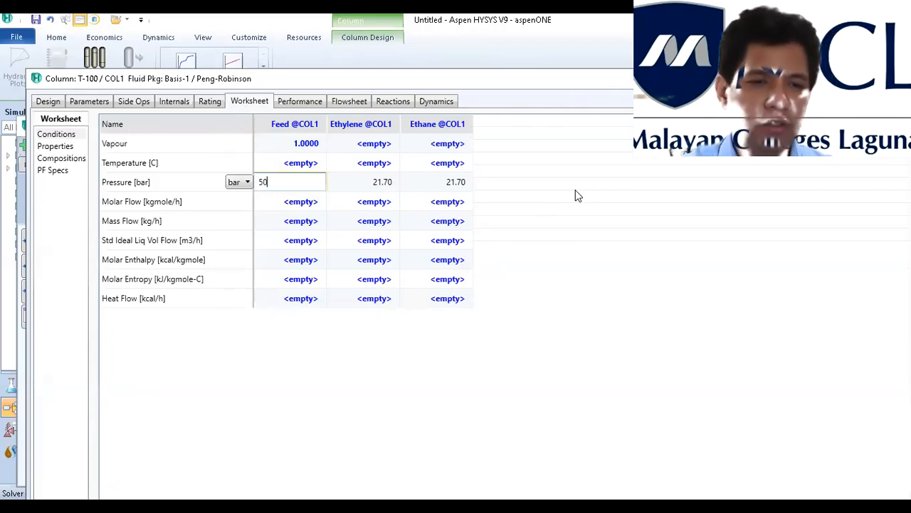
{"action": "key", "text": "BackSpace"}
{"action": "key", "text": "BackSpace"}
{"action": "type", "text": "3"}
{"action": "type", "text": "59"}
{"action": "key", "text": "BackSpace"}
{"action": "type", "text": "0"}
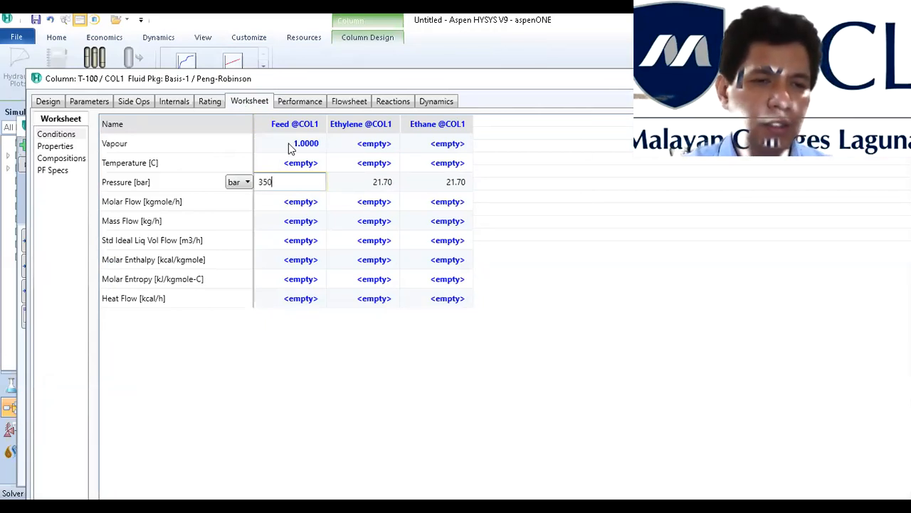
{"action": "left_click", "coordinate": [248, 186]}
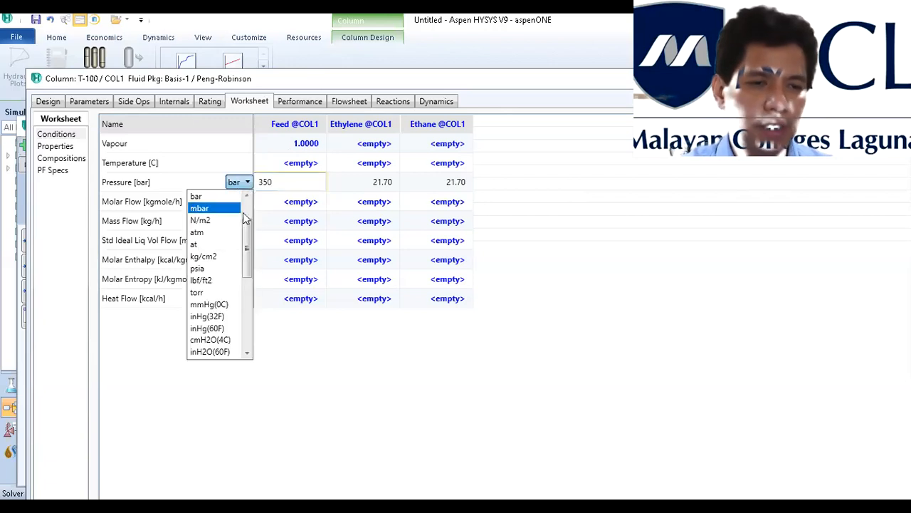
{"action": "left_click_drag", "start_coordinate": [248, 244], "coordinate": [246, 295]}
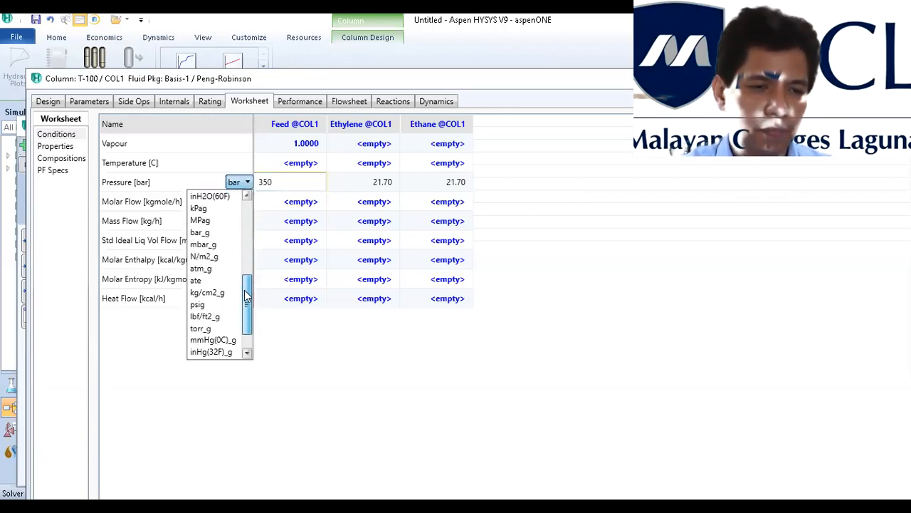
{"action": "left_click", "coordinate": [212, 304]}
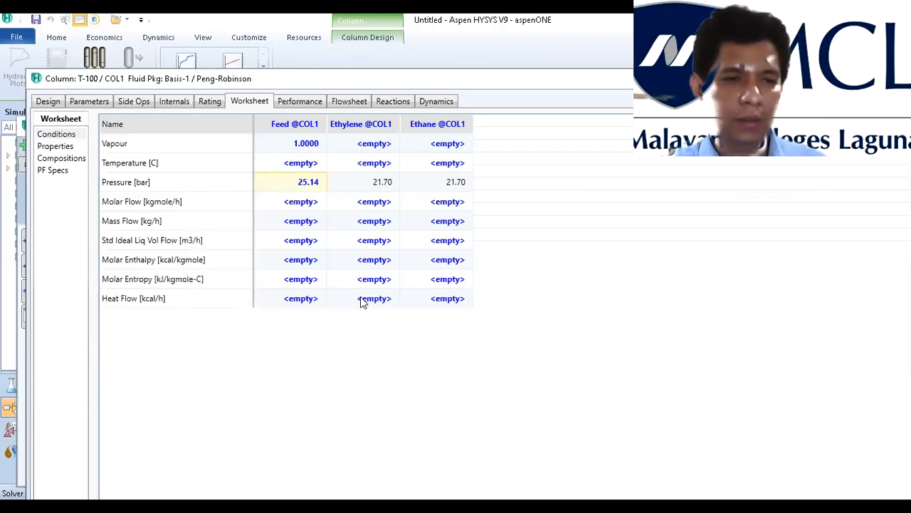
- Set the Feed stream's mass flow to 7300000 lb/day
{"action": "left_click", "coordinate": [305, 222]}
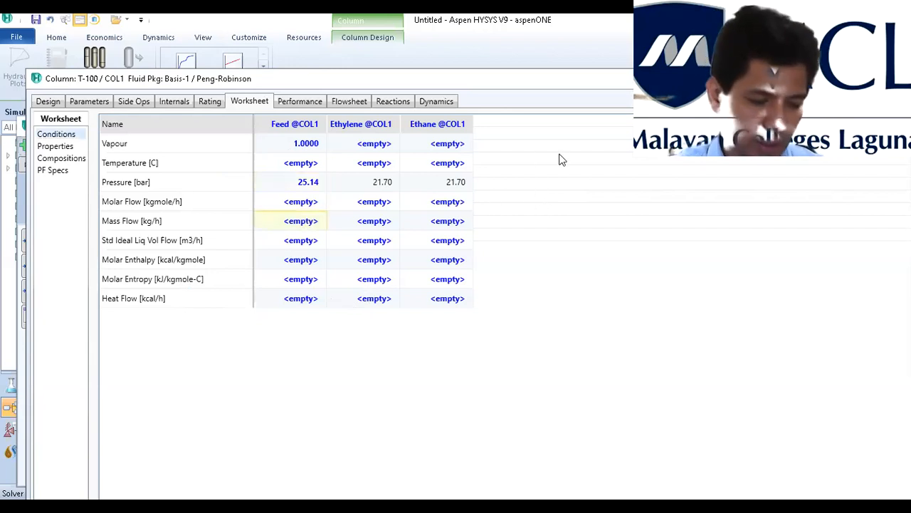
{"action": "key", "text": "F2"}
{"action": "type", "text": "3"}
{"action": "key", "text": "BackSpace"}
{"action": "type", "text": "7"}
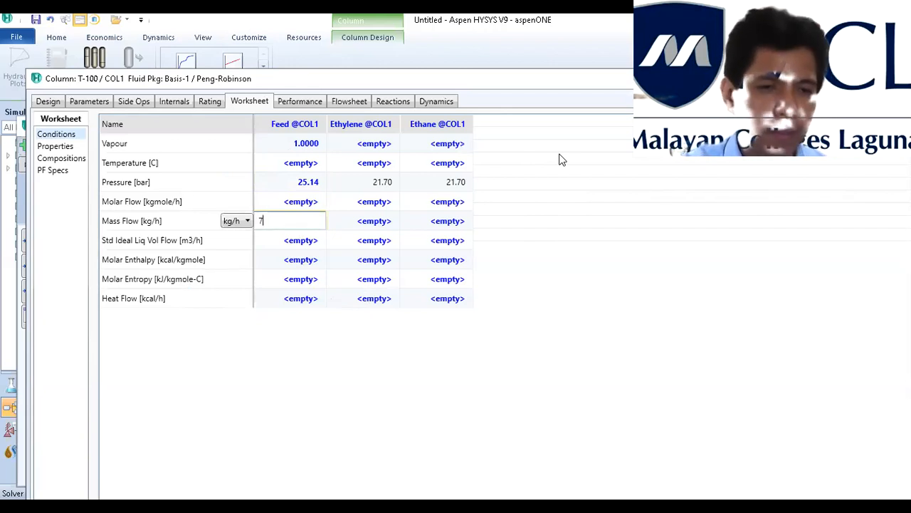
{"action": "type", "text": "30"}
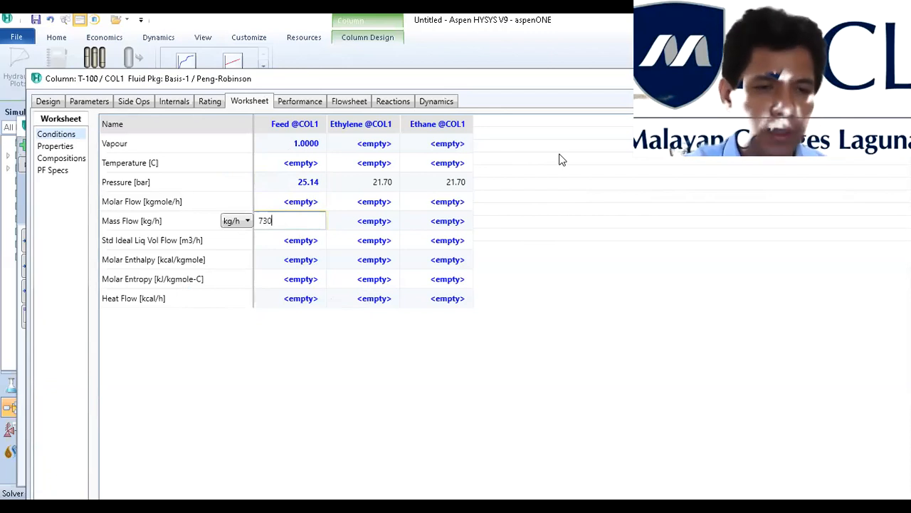
{"action": "type", "text": "0000"}
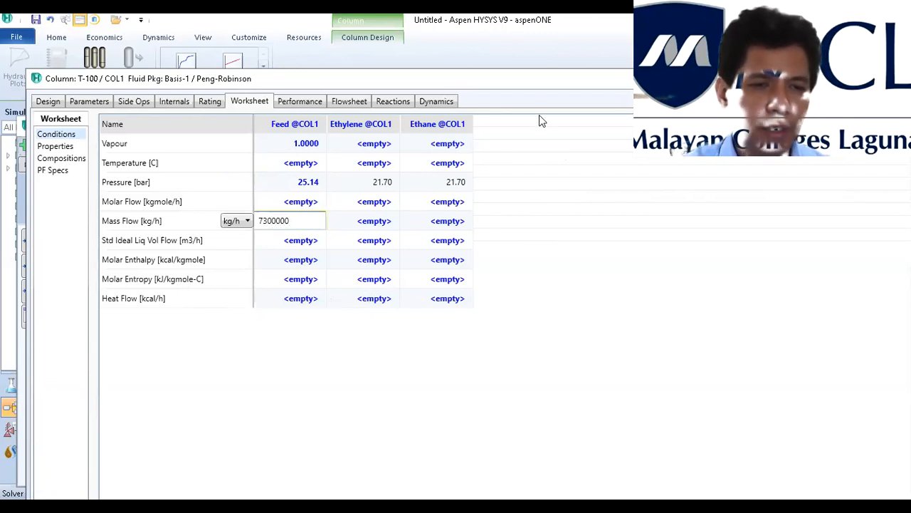
{"action": "left_click", "coordinate": [247, 221]}
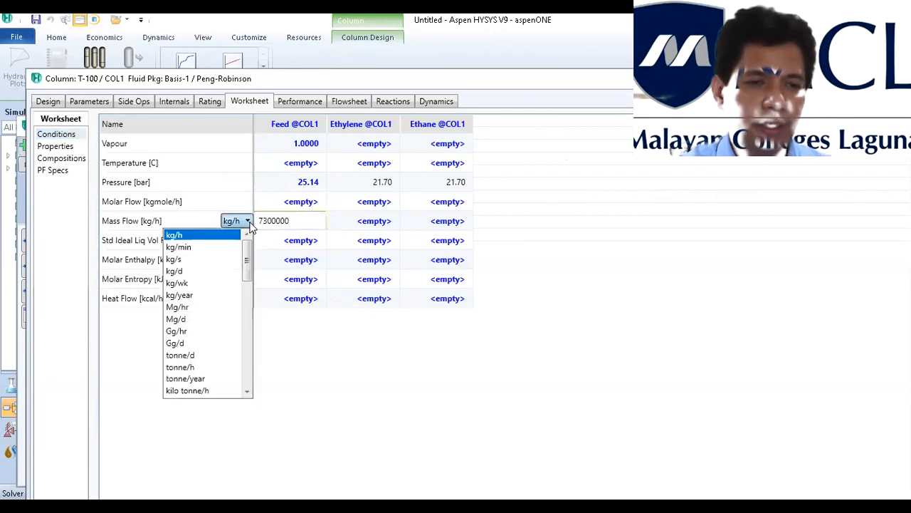
{"action": "left_click_drag", "start_coordinate": [244, 260], "coordinate": [229, 323]}
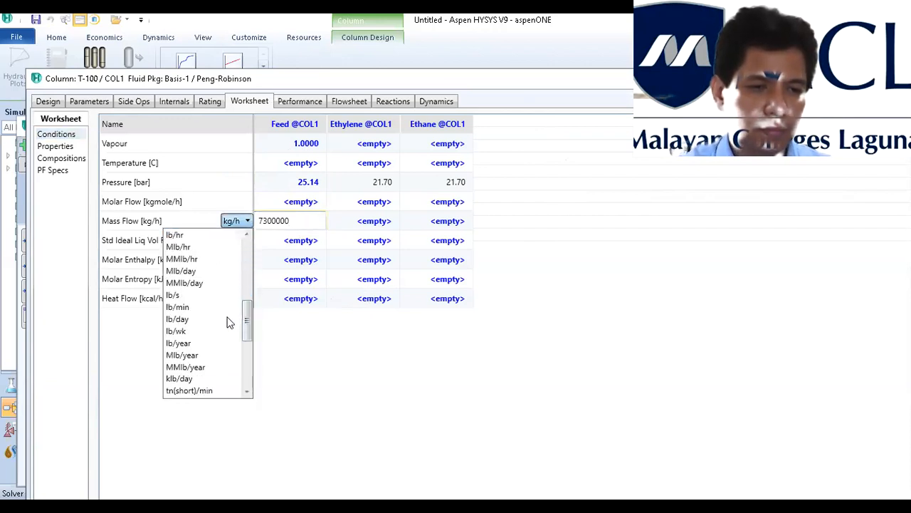
{"action": "left_click", "coordinate": [177, 322]}
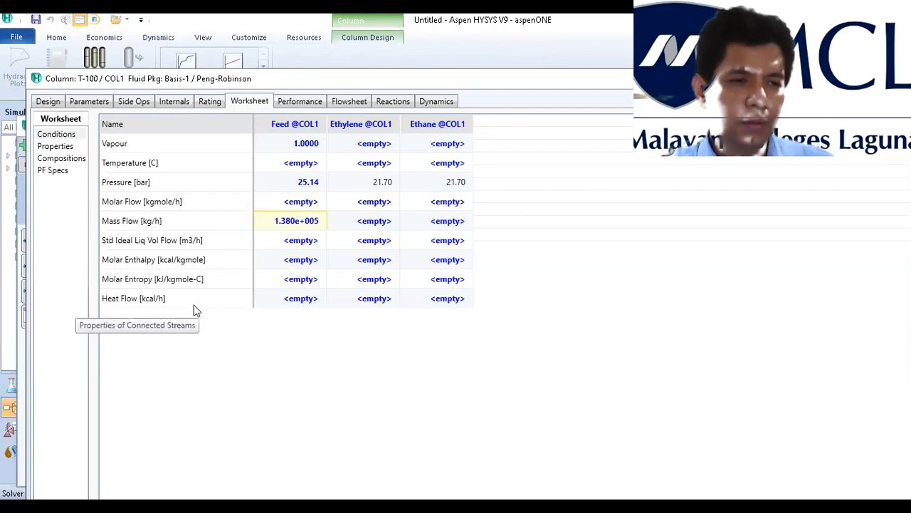
- Enter the Feed composition as mole fractions of 0.315 ethane and 0.685 ethylene
{"action": "left_click", "coordinate": [66, 159]}
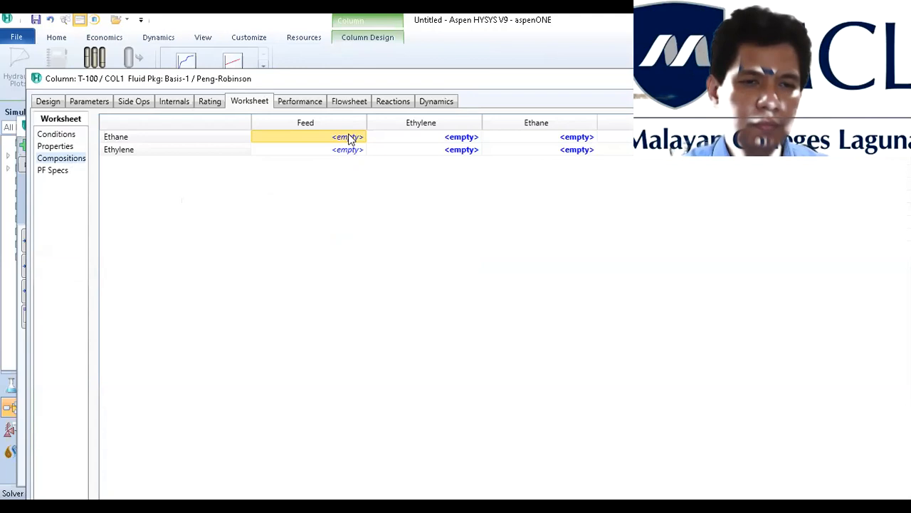
{"action": "type", "text": "0"}
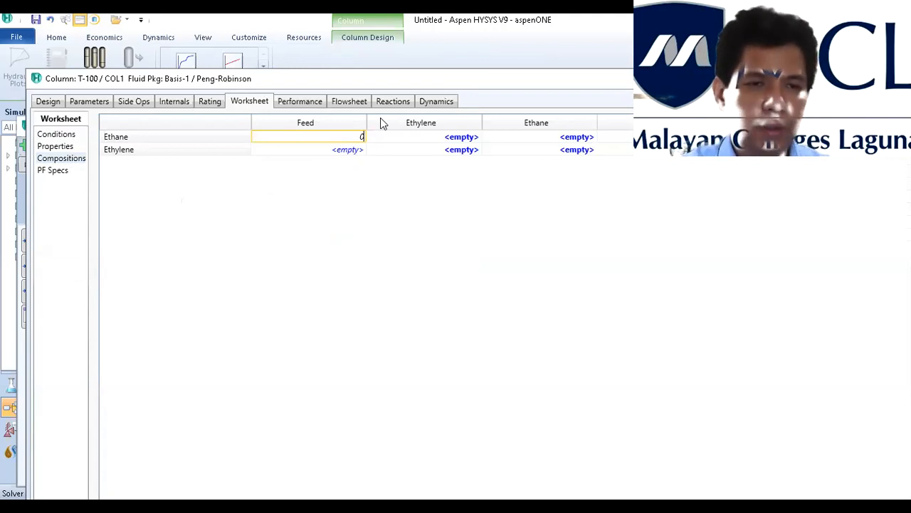
{"action": "type", "text": ".315"}
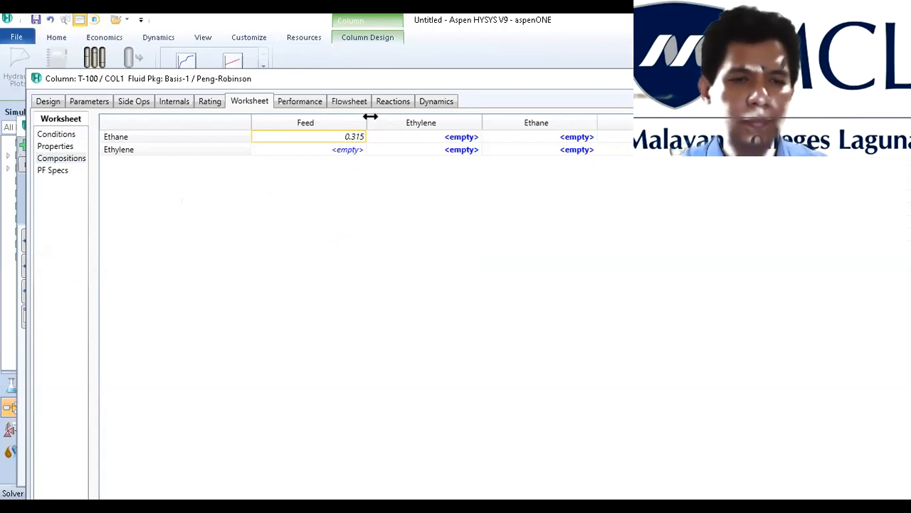
{"action": "key", "text": "Return"}
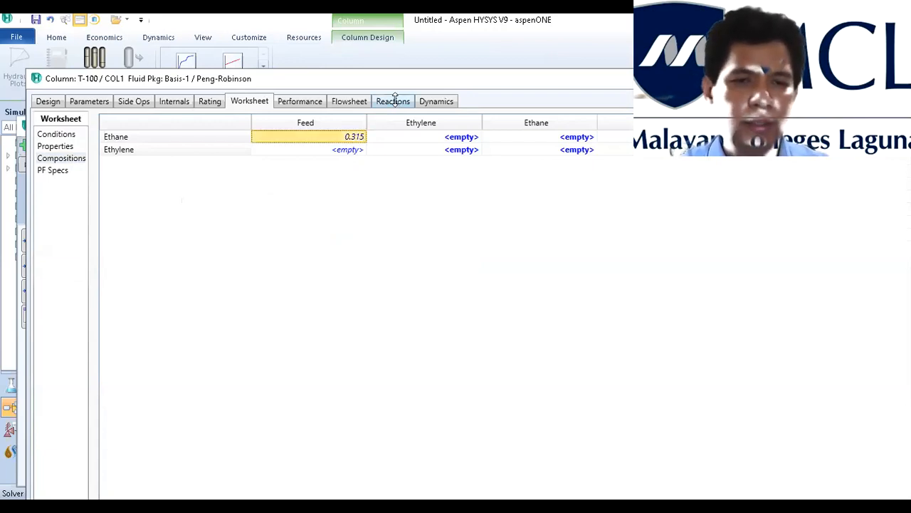
{"action": "left_click", "coordinate": [432, 159]}
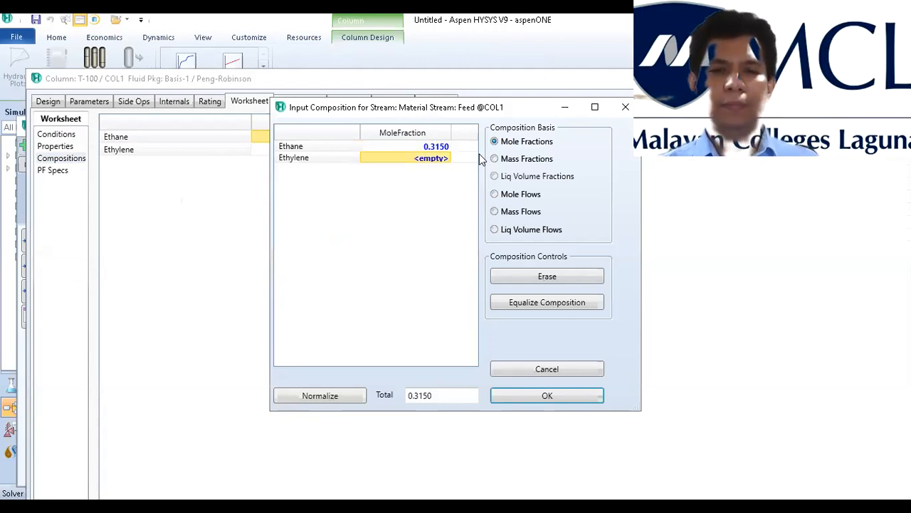
{"action": "type", "text": "0"}
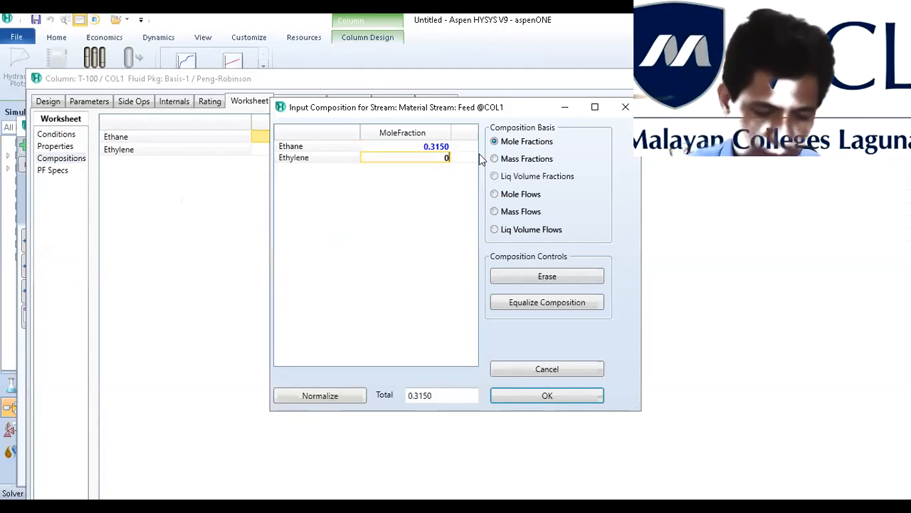
{"action": "type", "text": ".685"}
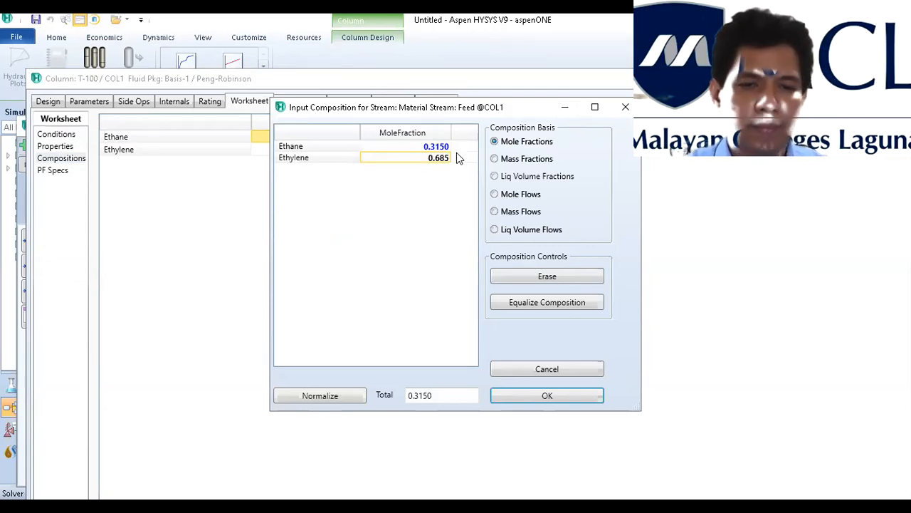
- Change the Feed composition basis to mass fractions and enter 0.315 for ethane and 0.685 for ethylene
{"action": "left_click", "coordinate": [495, 159]}
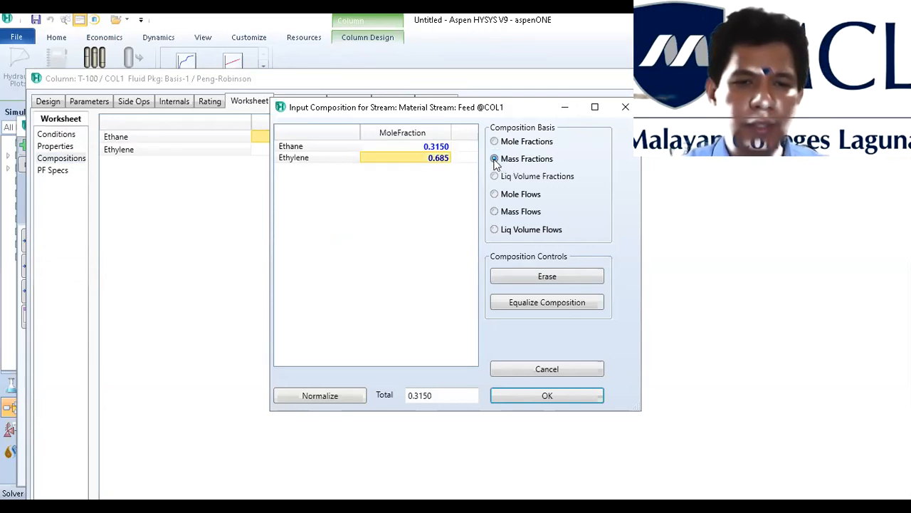
{"action": "left_click", "coordinate": [442, 147]}
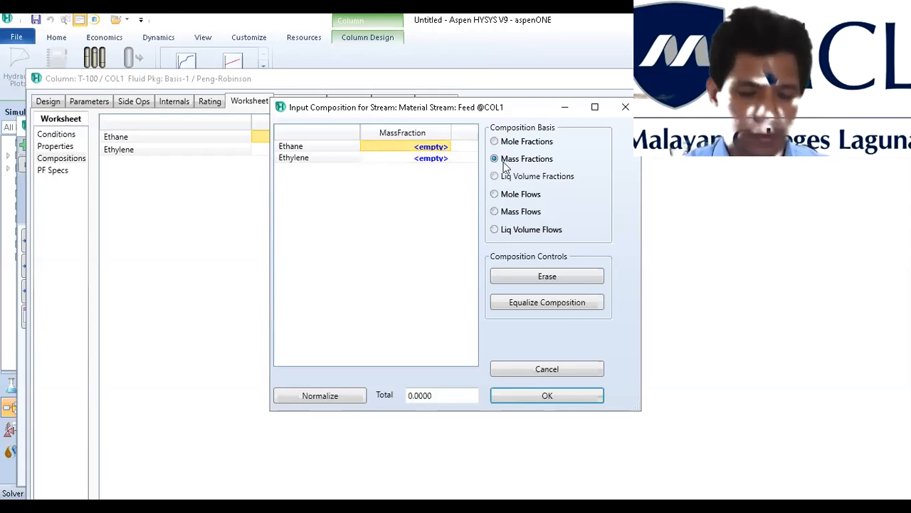
{"action": "type", "text": "0."}
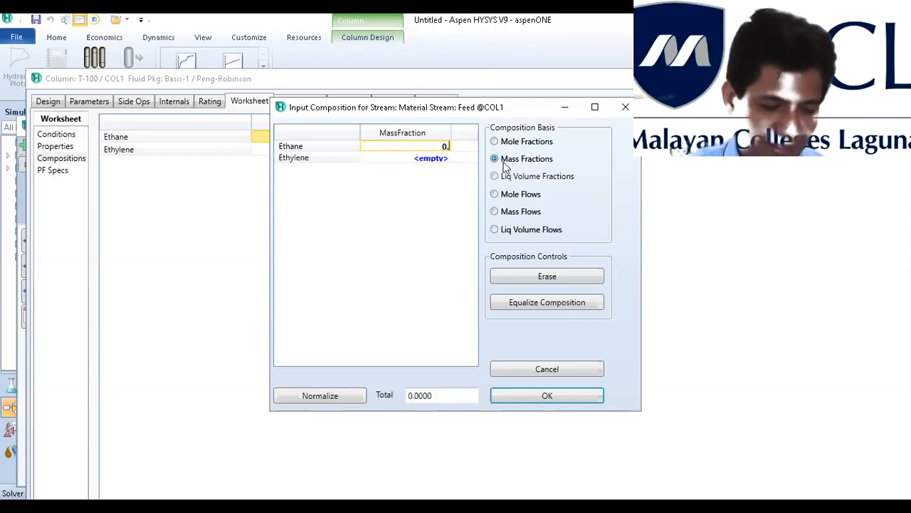
{"action": "type", "text": "31"}
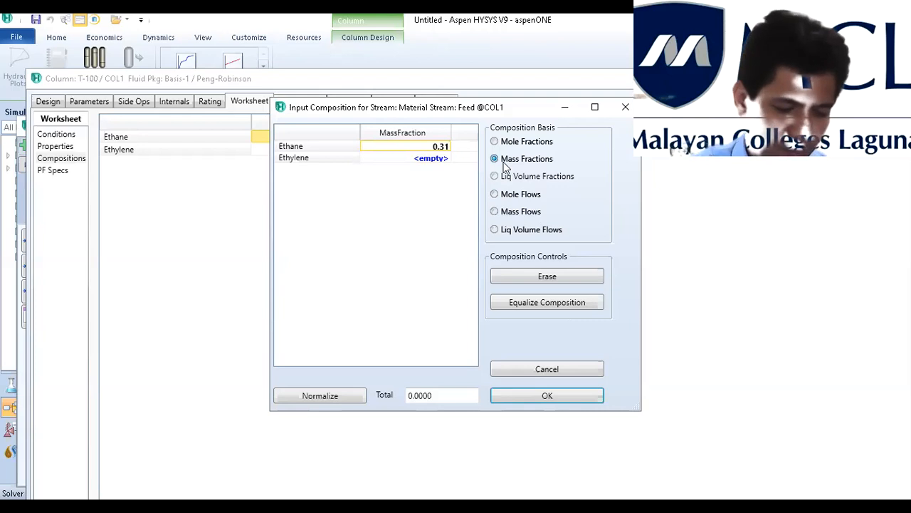
{"action": "type", "text": "5"}
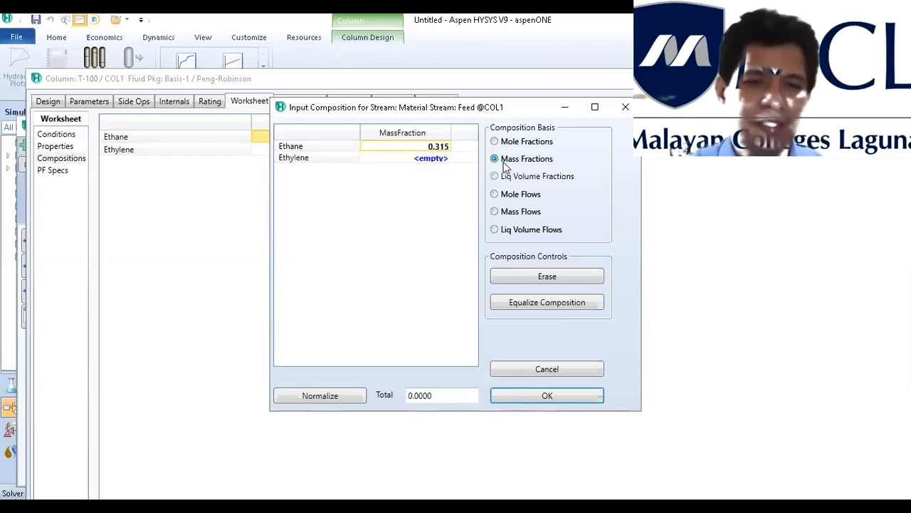
{"action": "left_click", "coordinate": [431, 163]}
{"action": "type", "text": "0"}
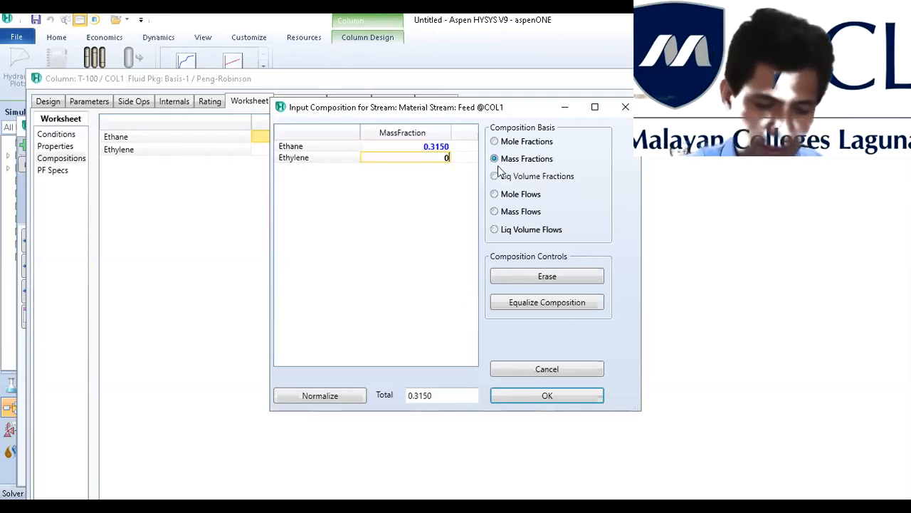
{"action": "type", "text": ".6"}
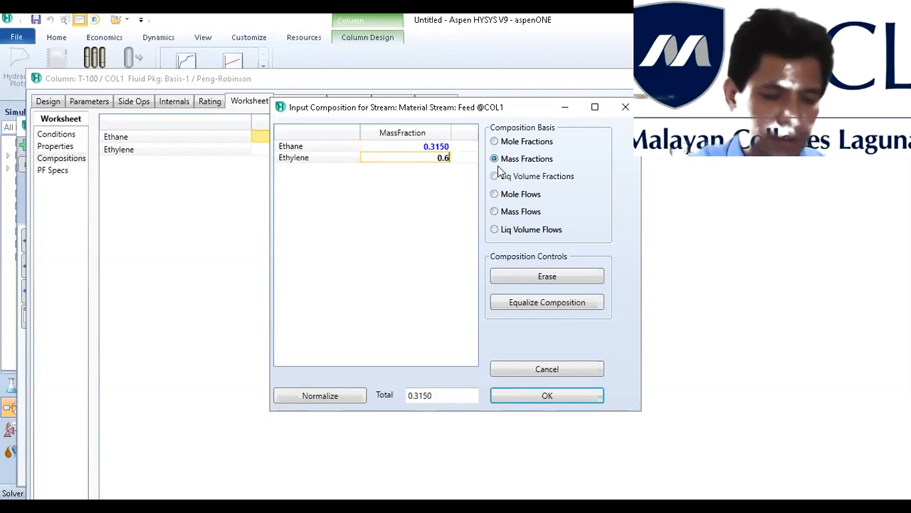
{"action": "type", "text": "85"}
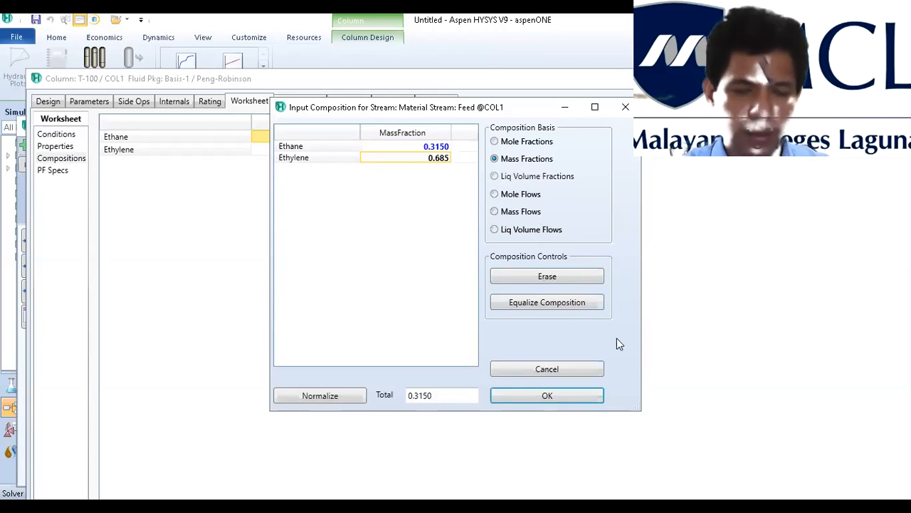
{"action": "key", "text": "Return"}
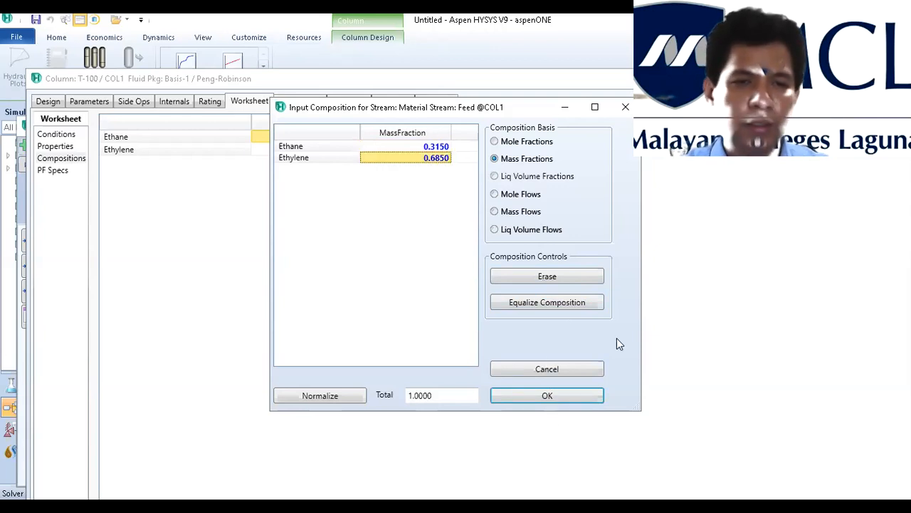
{"action": "left_click", "coordinate": [555, 397]}
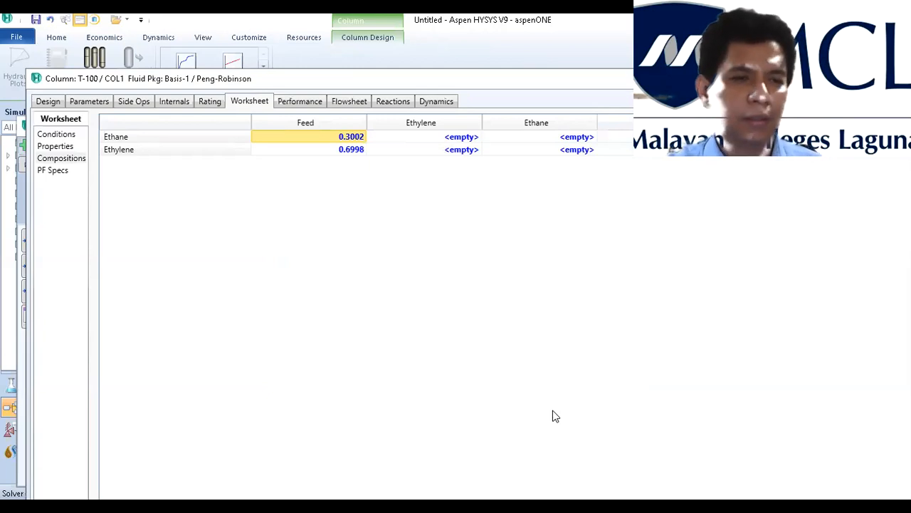
- Check the Feed stream's conditions and deactivate the Reflux Ratio specification in the column's specs summary
{"action": "left_click", "coordinate": [57, 135]}
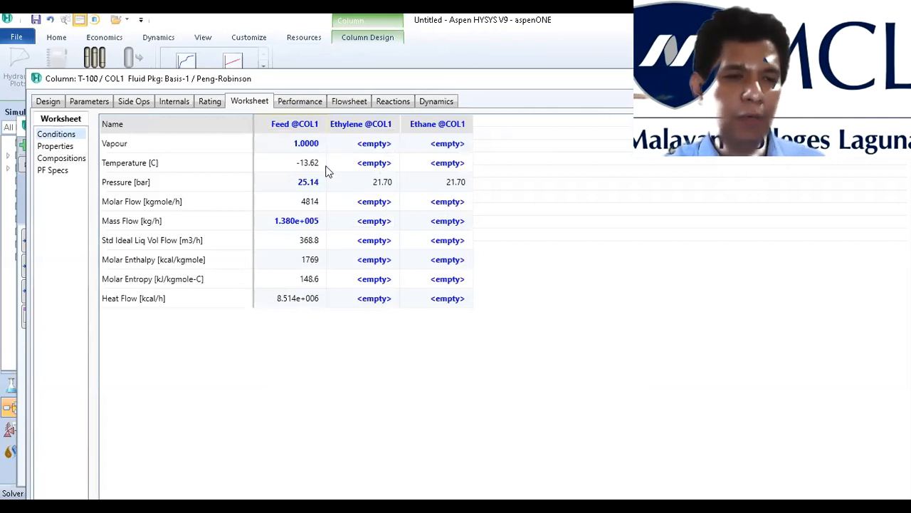
{"action": "mouse_move", "coordinate": [317, 173]}
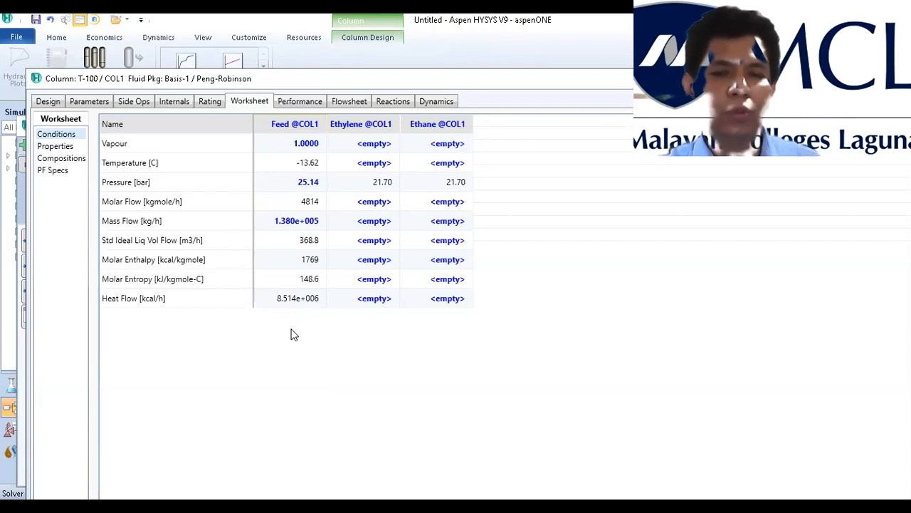
{"action": "mouse_move", "coordinate": [258, 244]}
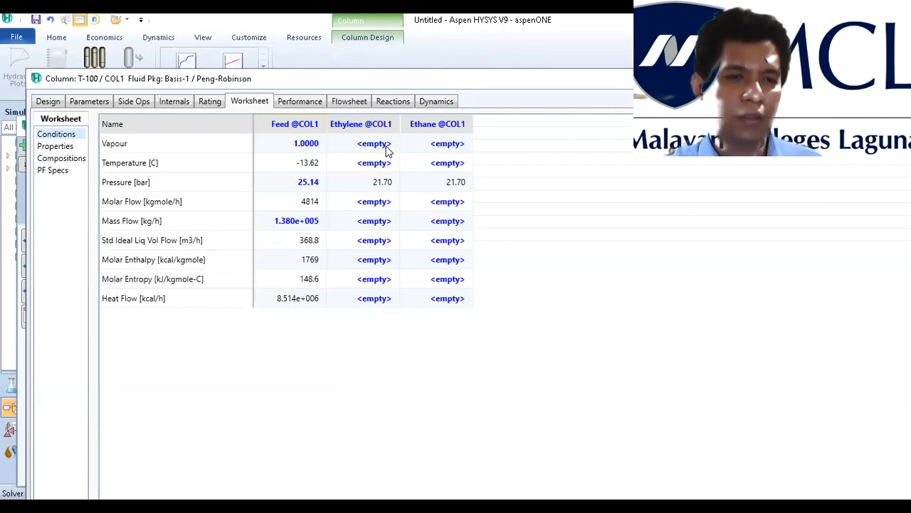
{"action": "left_click", "coordinate": [98, 104]}
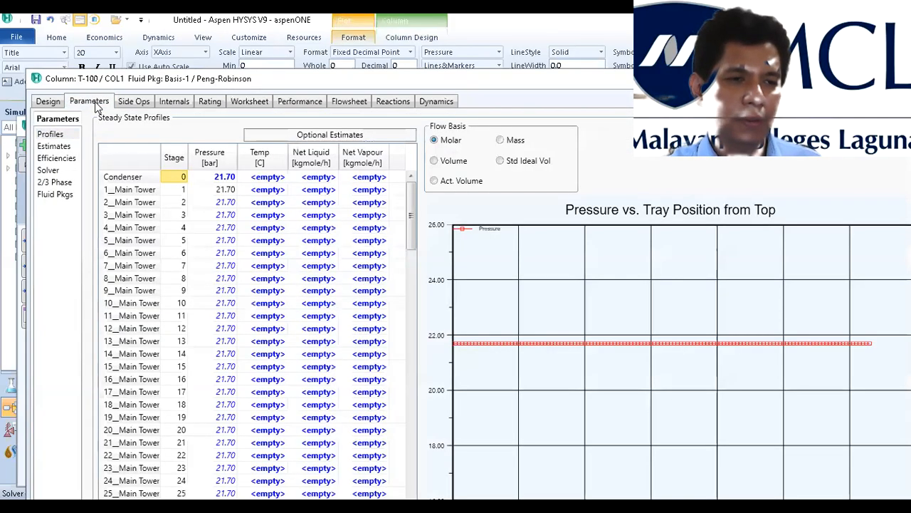
{"action": "left_click", "coordinate": [50, 101]}
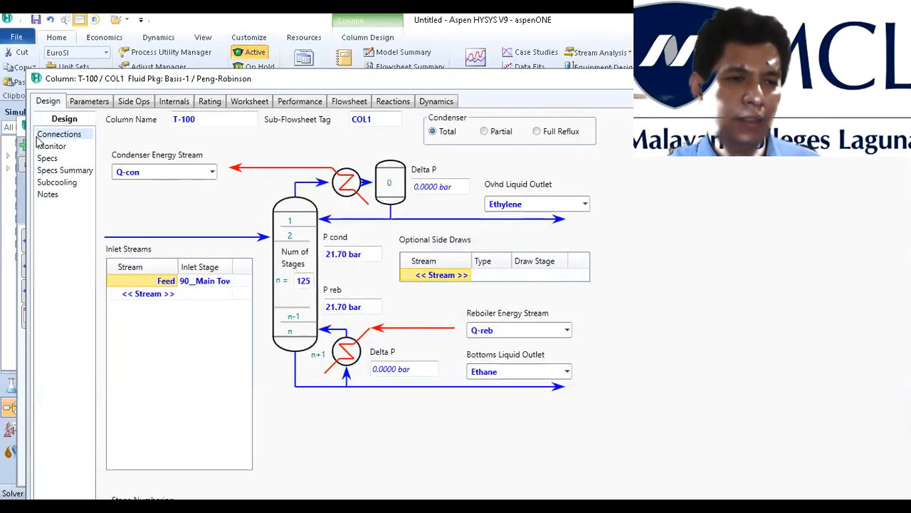
{"action": "left_click", "coordinate": [58, 175]}
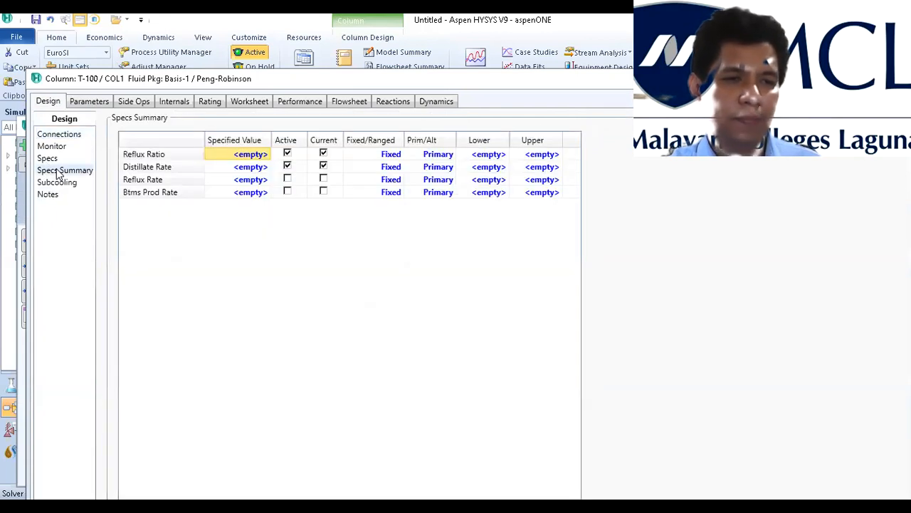
{"action": "left_click", "coordinate": [288, 153]}
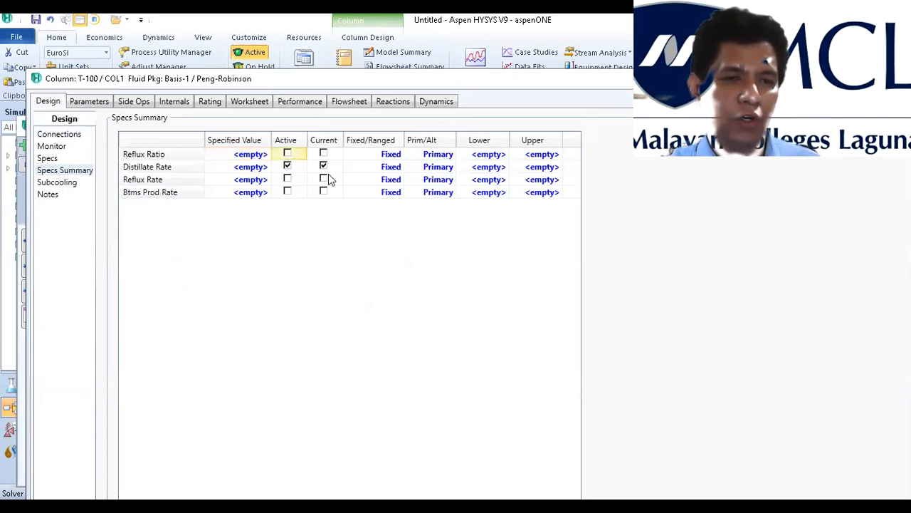
{"action": "left_click", "coordinate": [254, 168]}
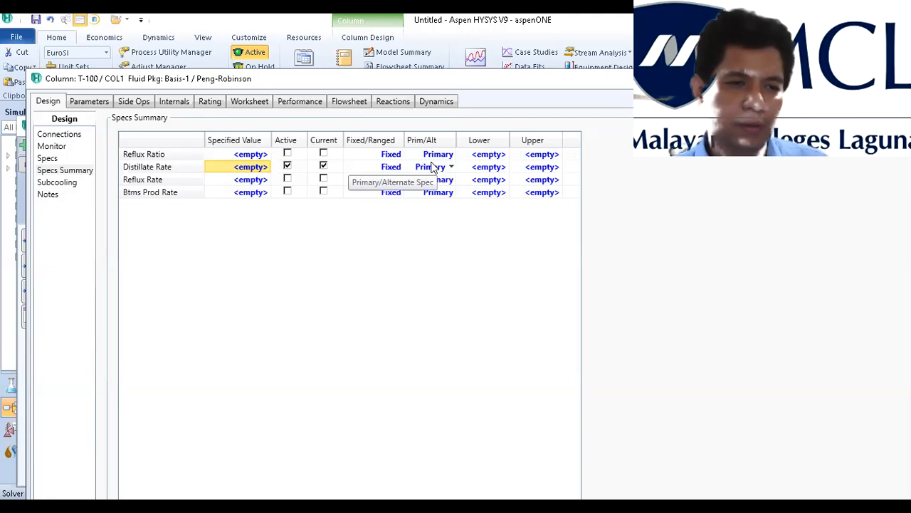
{"action": "left_click", "coordinate": [254, 171]}
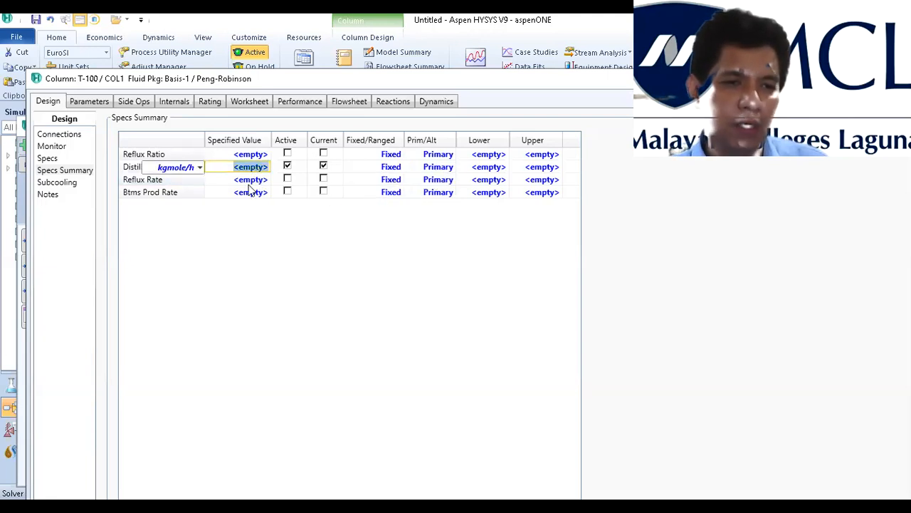
{"action": "left_click", "coordinate": [201, 168]}
{"action": "left_click", "coordinate": [232, 263]}
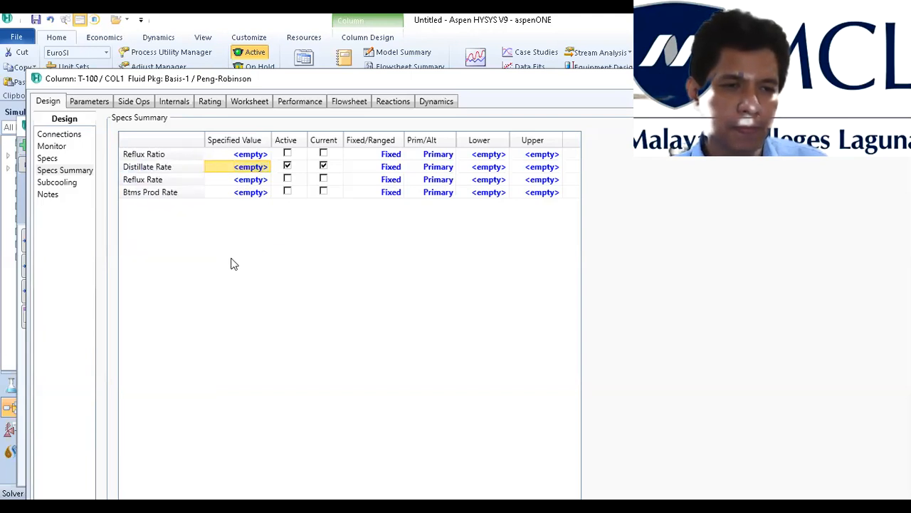
- Set the Distillate Rate specification's flow basis to Mass
{"action": "left_click", "coordinate": [150, 171]}
{"action": "double_click", "coordinate": [151, 173]}
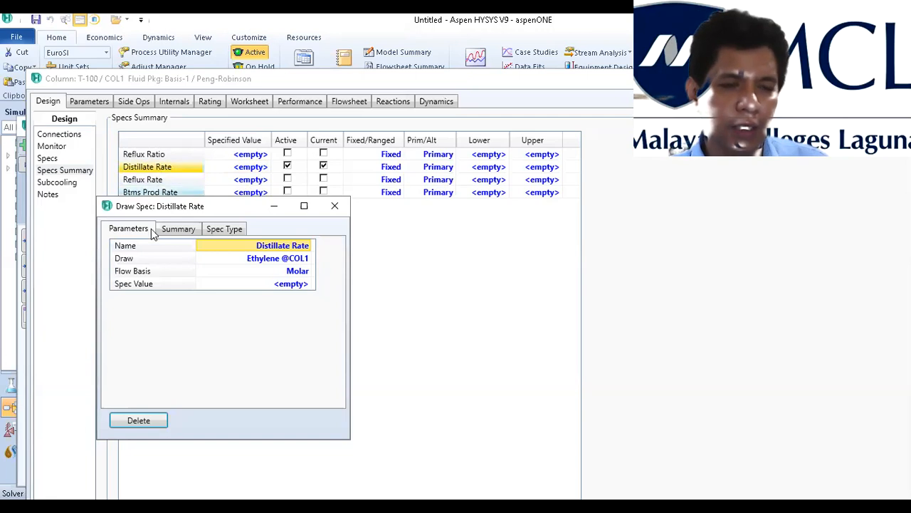
{"action": "left_click", "coordinate": [307, 272]}
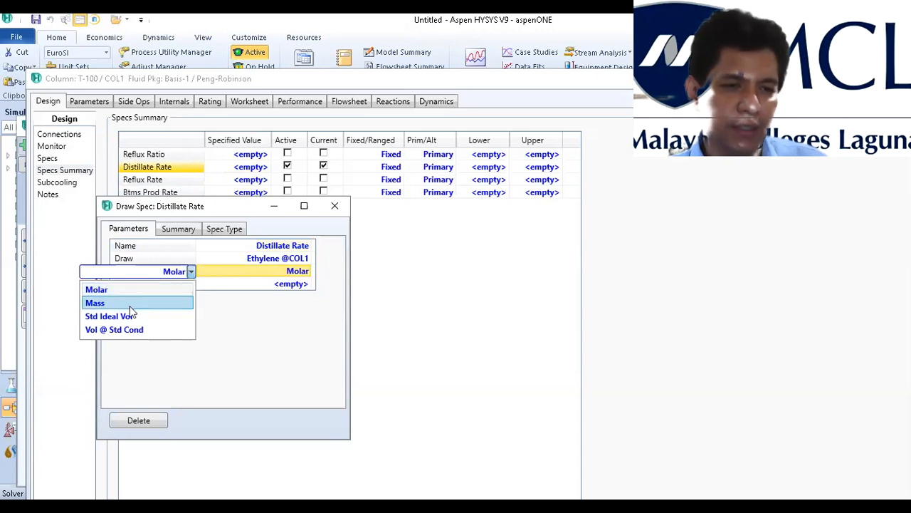
{"action": "left_click", "coordinate": [130, 306]}
- Set the Distillate Rate specification's value to 5000000 lb/day
{"action": "left_click", "coordinate": [288, 285]}
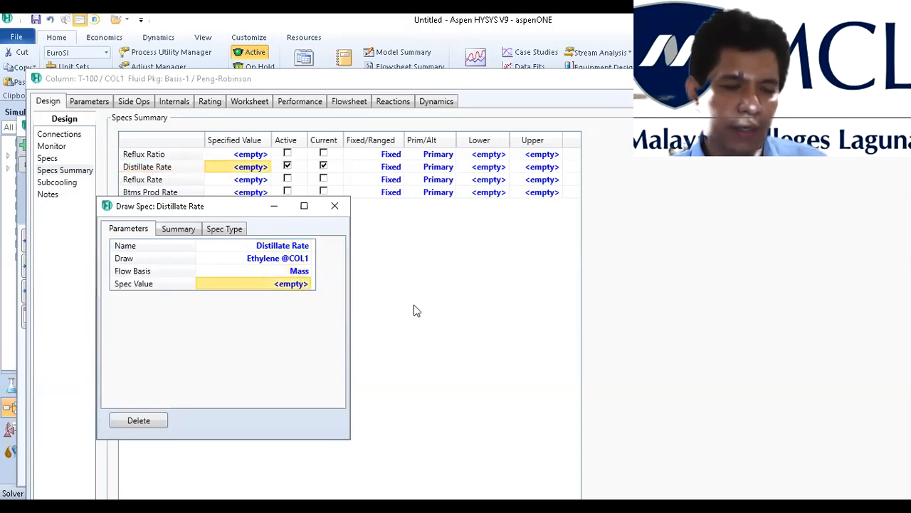
{"action": "type", "text": "5"}
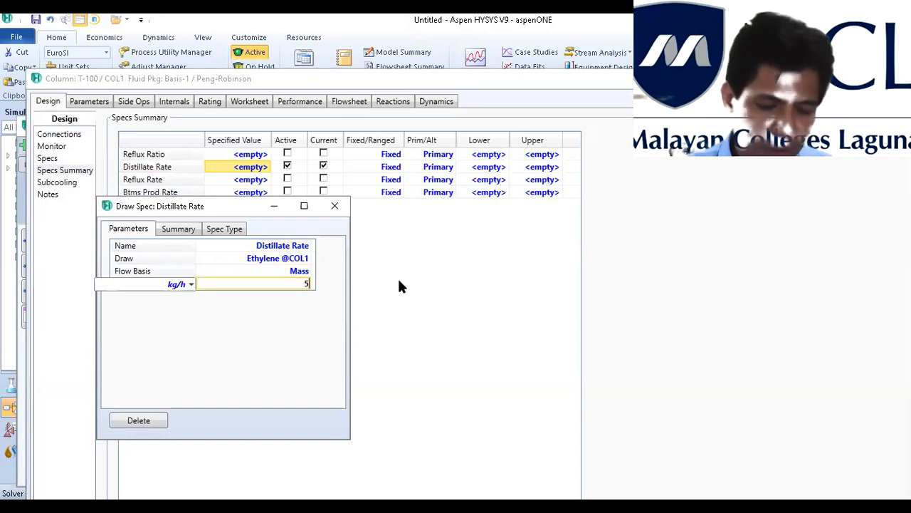
{"action": "type", "text": "00"}
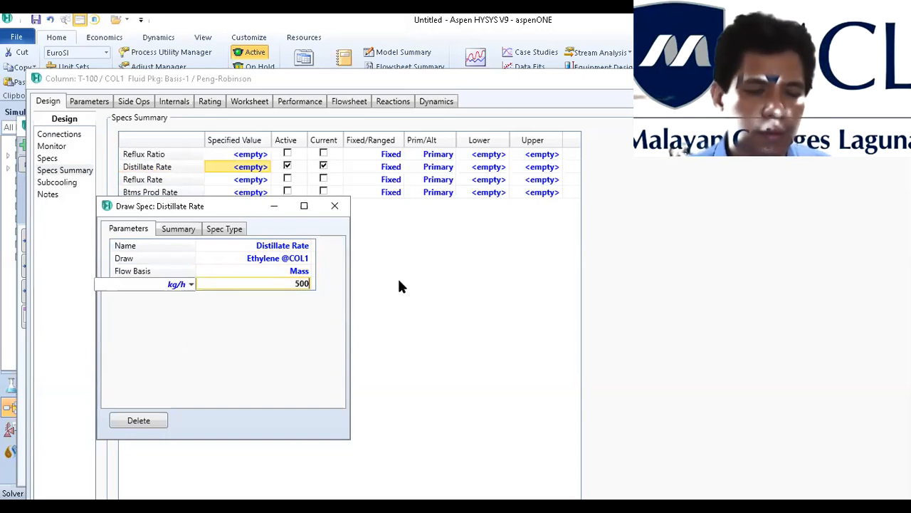
{"action": "type", "text": "000"}
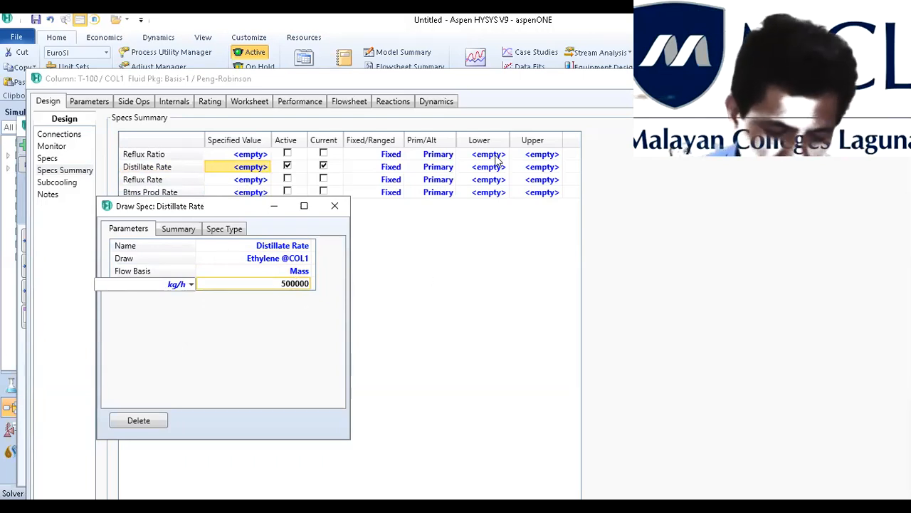
{"action": "type", "text": "0"}
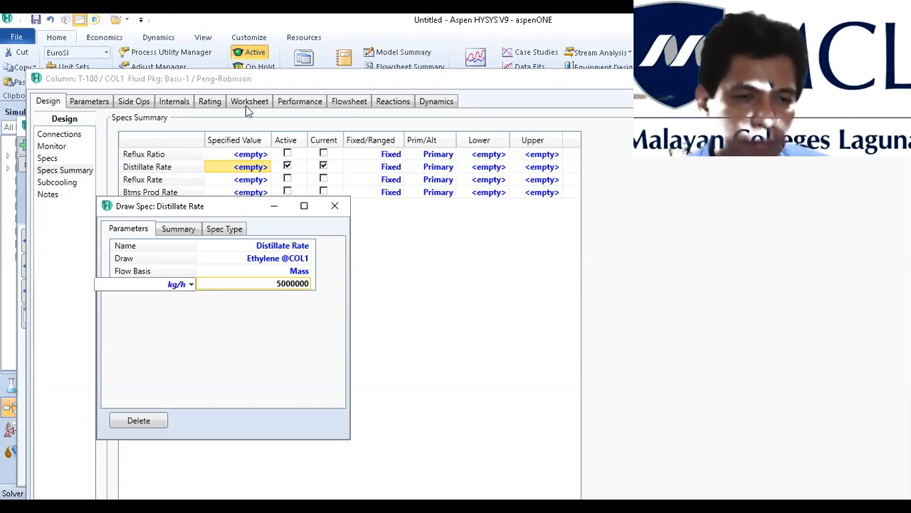
{"action": "left_click", "coordinate": [192, 284]}
{"action": "left_click_drag", "start_coordinate": [183, 320], "coordinate": [183, 403]}
{"action": "left_click", "coordinate": [150, 408]}
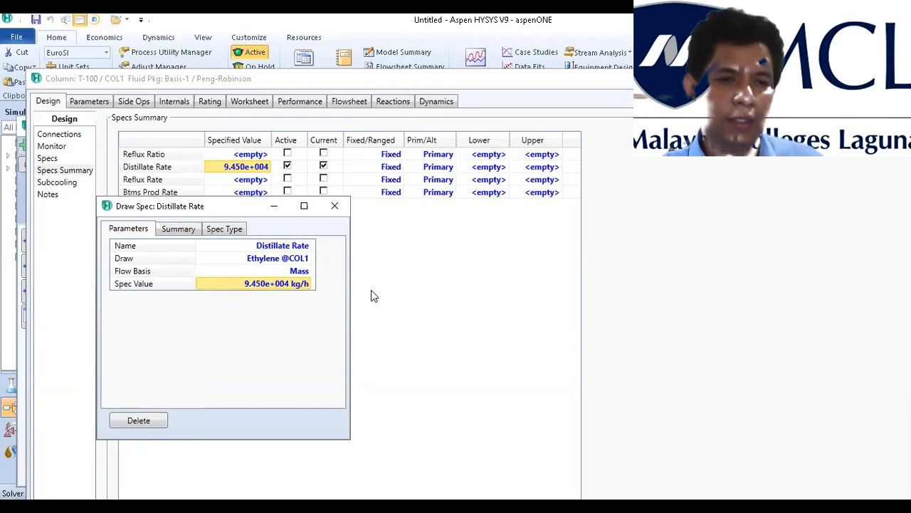
- Add a Column Component Fraction specification to column T-100
{"action": "left_click", "coordinate": [334, 206]}
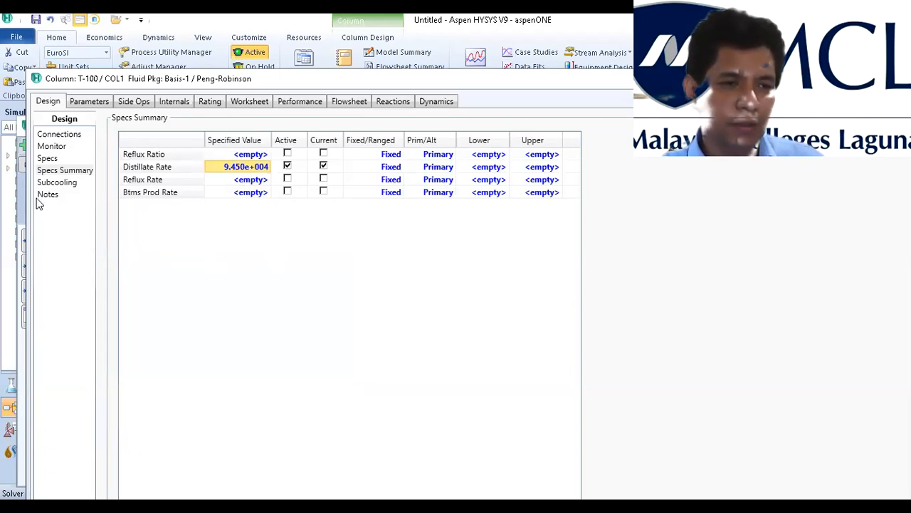
{"action": "left_click", "coordinate": [46, 158]}
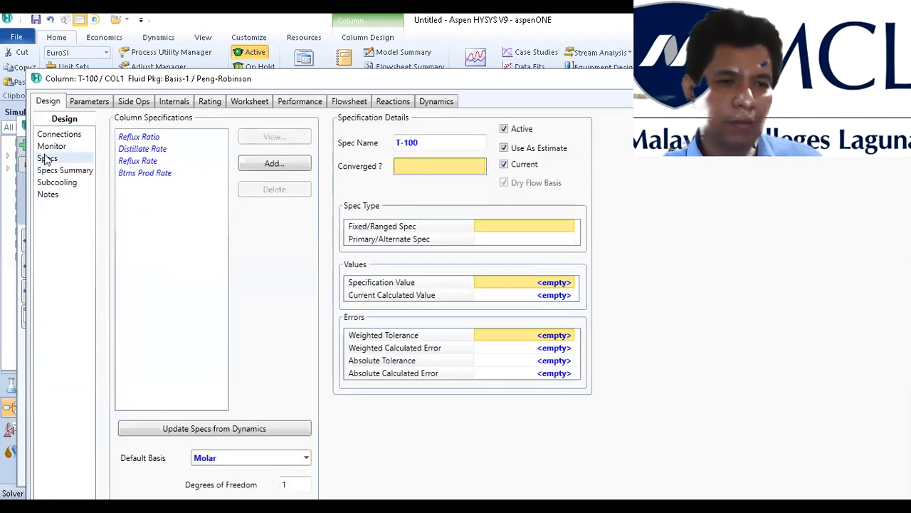
{"action": "left_click", "coordinate": [281, 165]}
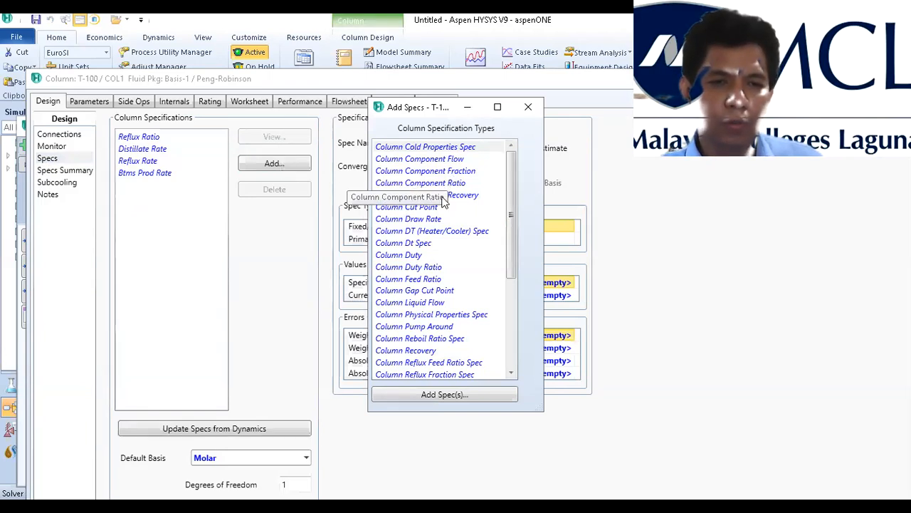
{"action": "left_click", "coordinate": [472, 174]}
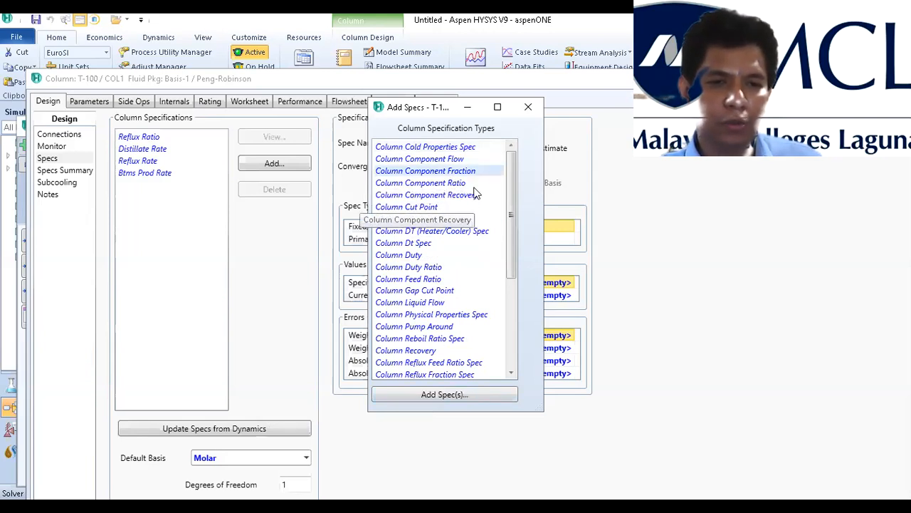
{"action": "left_click", "coordinate": [434, 396]}
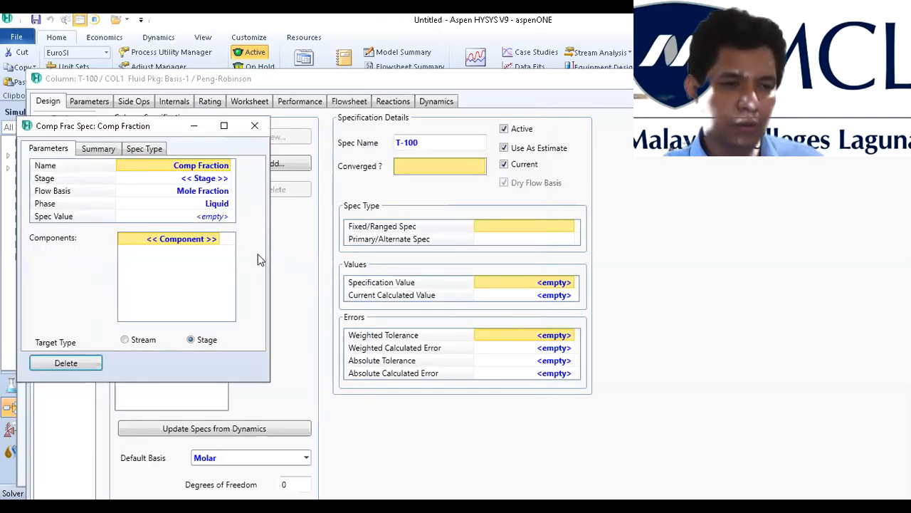
{"action": "left_click", "coordinate": [126, 340]}
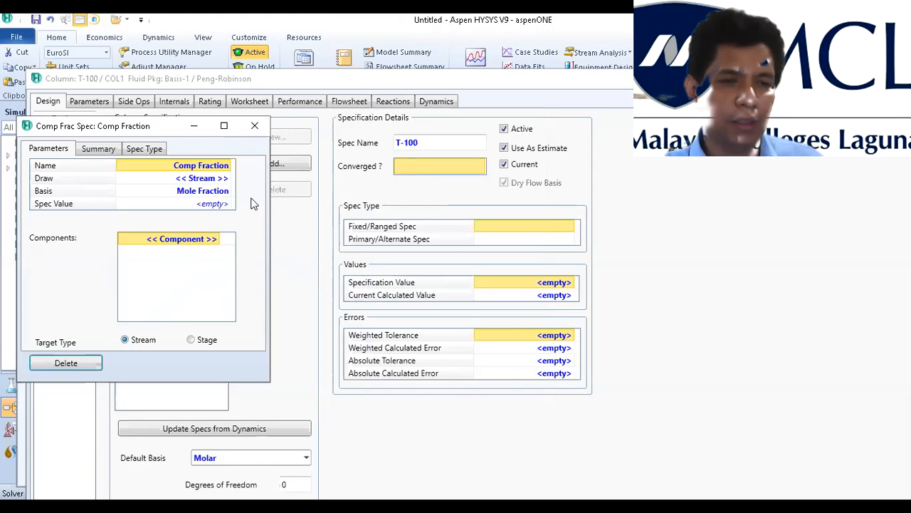
{"action": "left_click", "coordinate": [226, 193]}
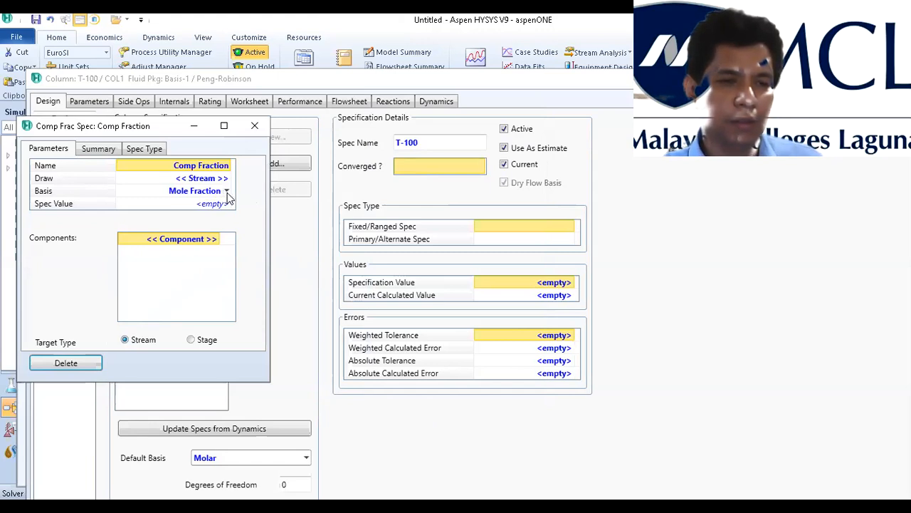
{"action": "left_click", "coordinate": [227, 180]}
{"action": "left_click", "coordinate": [227, 181]}
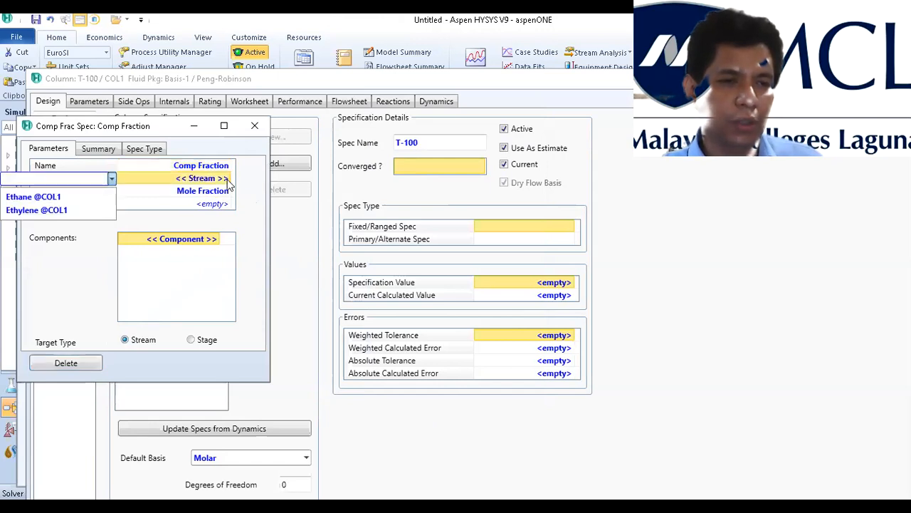
{"action": "left_click", "coordinate": [59, 199]}
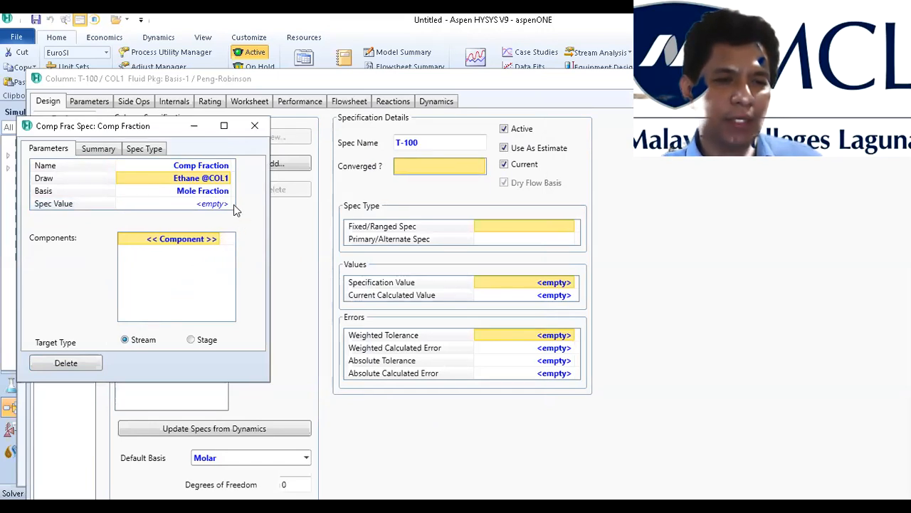
{"action": "left_click", "coordinate": [214, 239]}
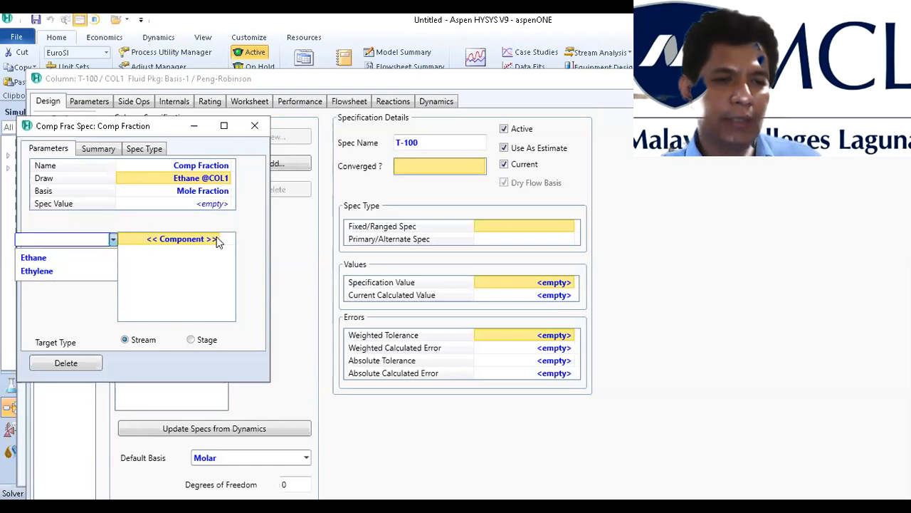
{"action": "left_click", "coordinate": [62, 270]}
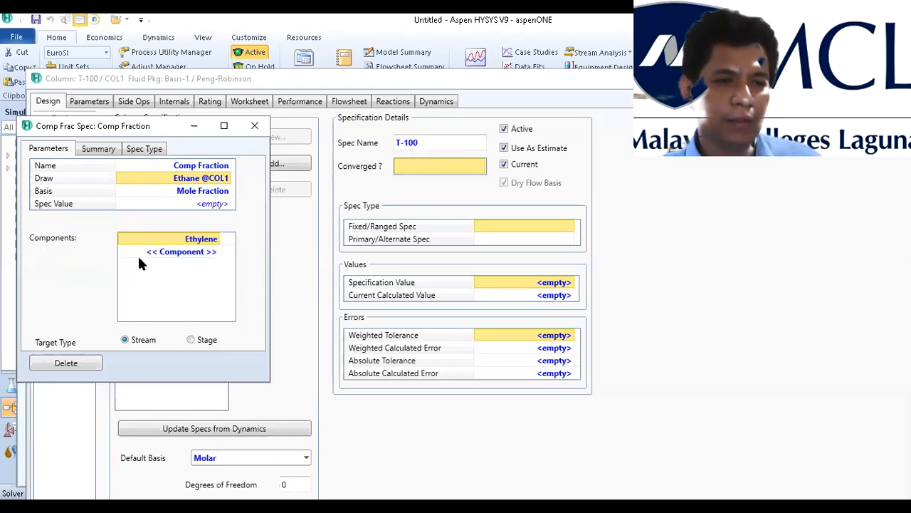
- Set the Comp Fraction specification's value to 9e-4 and close the specification
{"action": "left_click", "coordinate": [221, 206]}
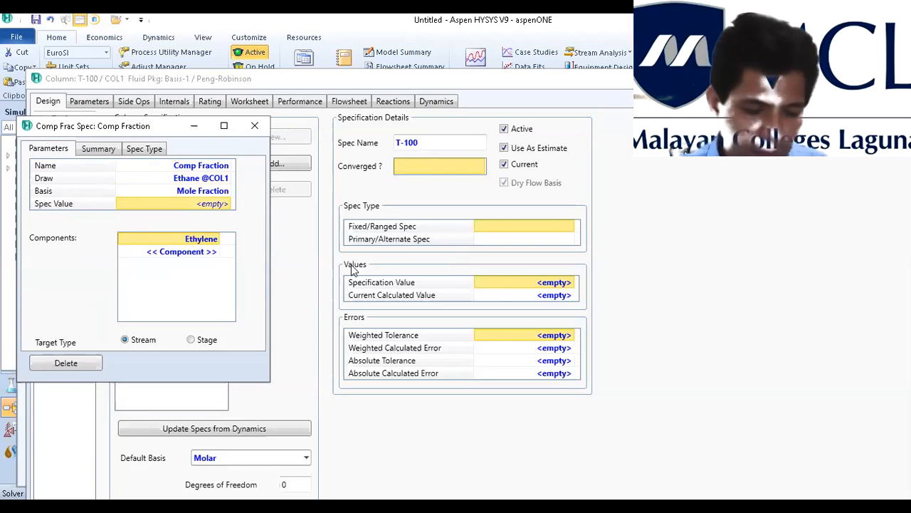
{"action": "type", "text": "9e"}
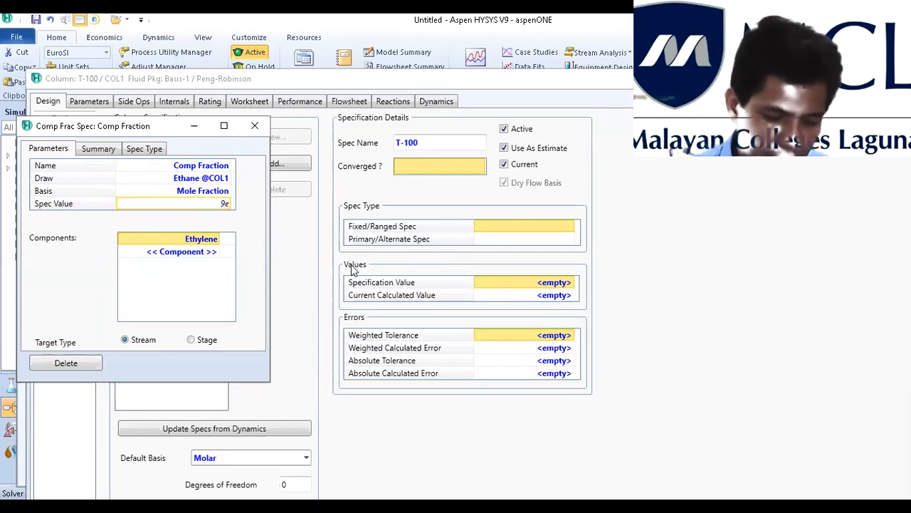
{"action": "type", "text": "-4"}
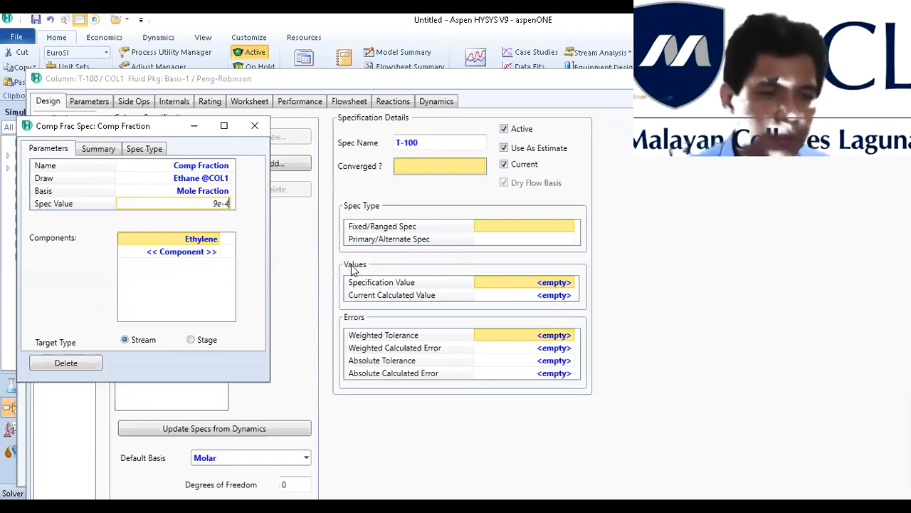
{"action": "key", "text": "Return"}
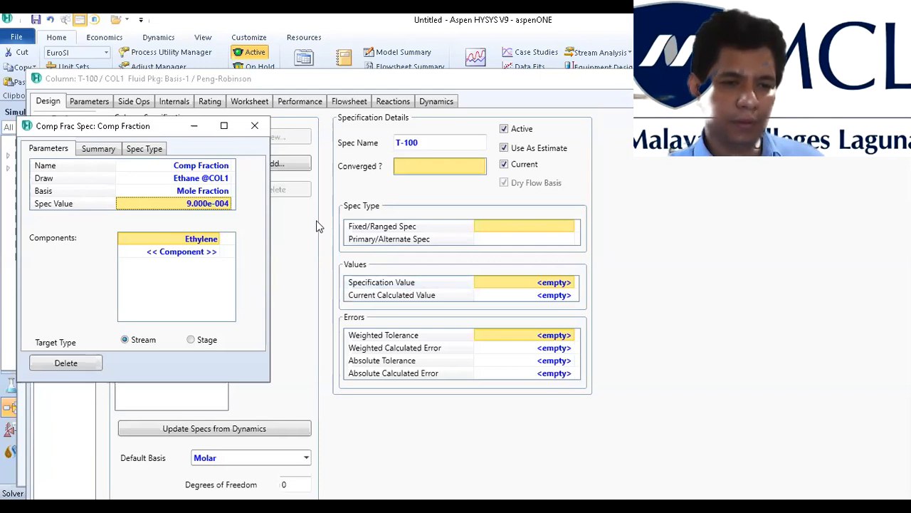
{"action": "left_click", "coordinate": [254, 125]}
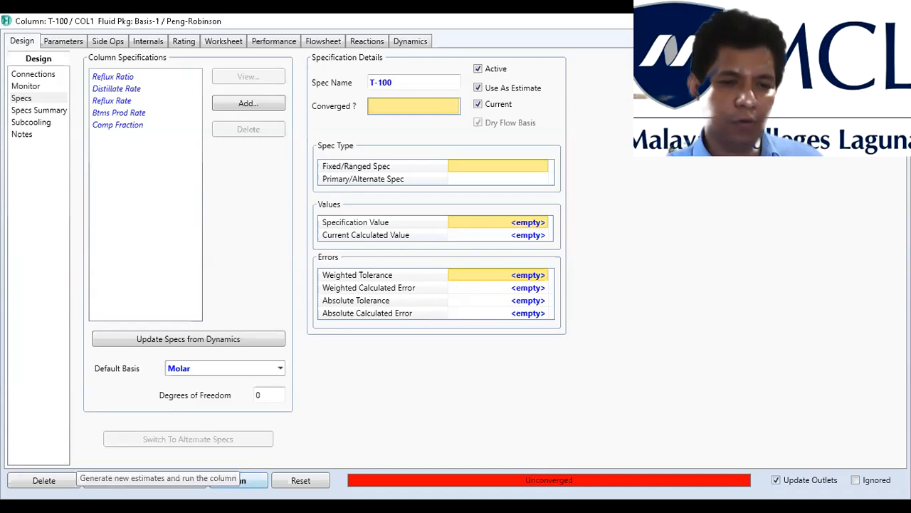
- Run the column and check the feed and product stream compositions
{"action": "left_click", "coordinate": [249, 487]}
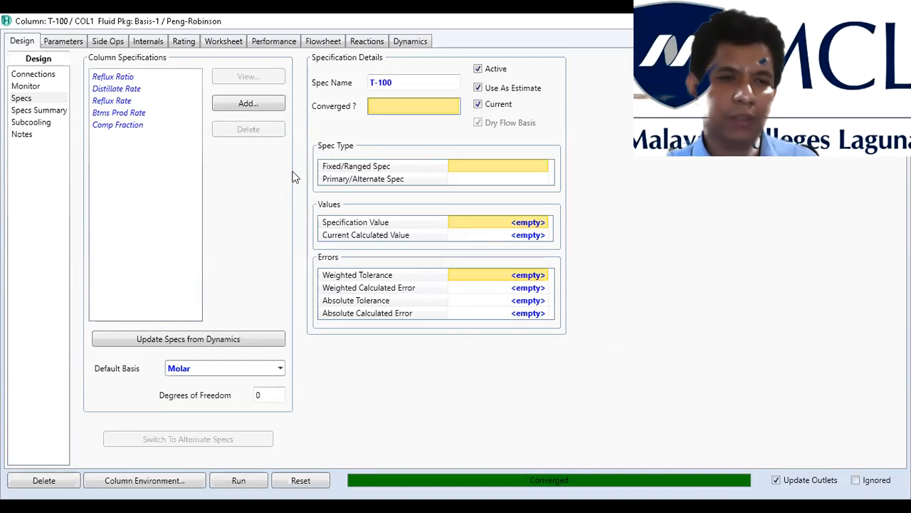
{"action": "left_click", "coordinate": [225, 41]}
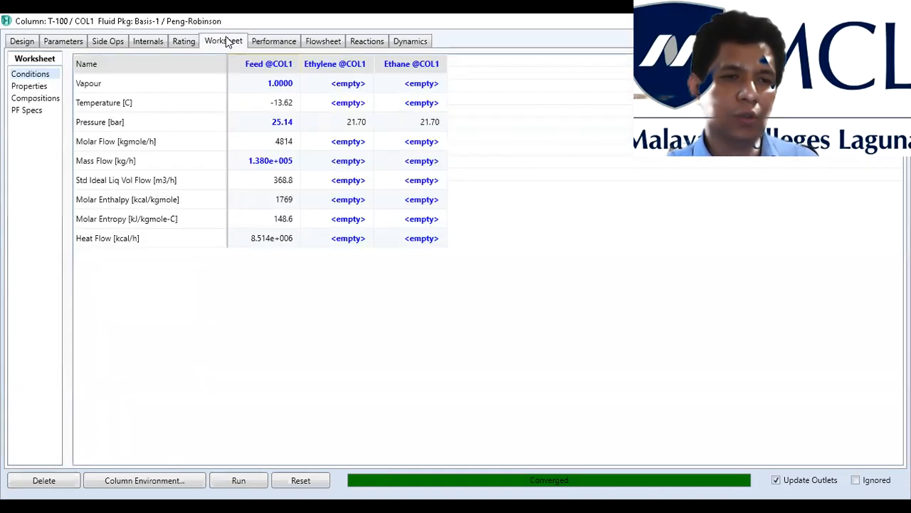
{"action": "left_click", "coordinate": [34, 98]}
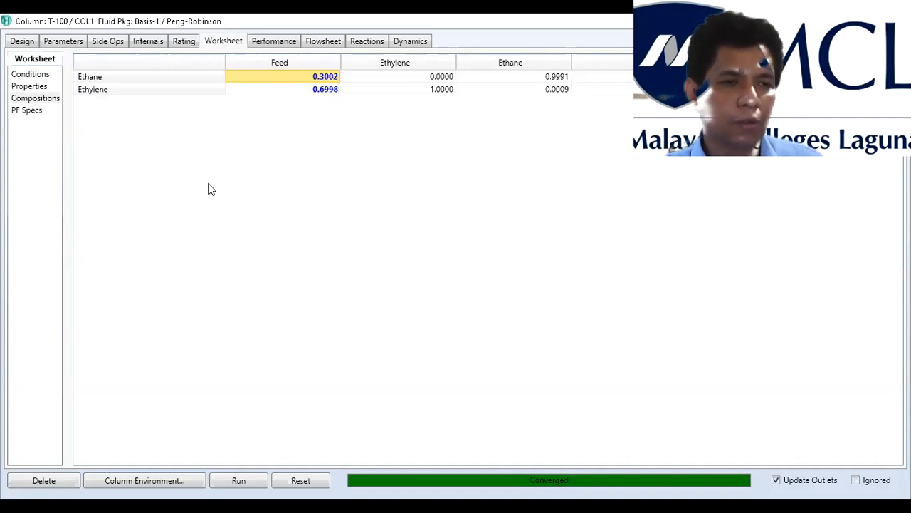
- Change the Comp Fraction specification's basis to Mass Fraction and try to run the column
{"action": "left_click", "coordinate": [22, 41]}
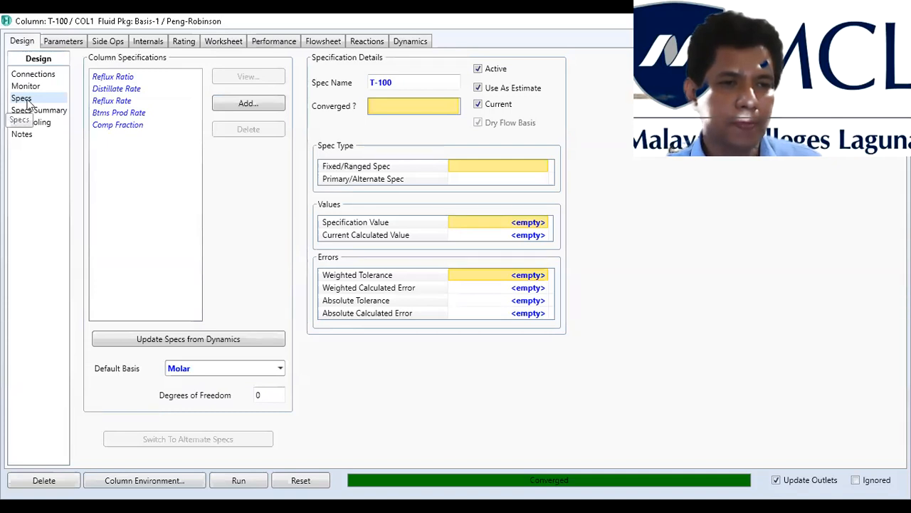
{"action": "double_click", "coordinate": [125, 126]}
{"action": "left_click", "coordinate": [255, 218]}
{"action": "left_click", "coordinate": [257, 218]}
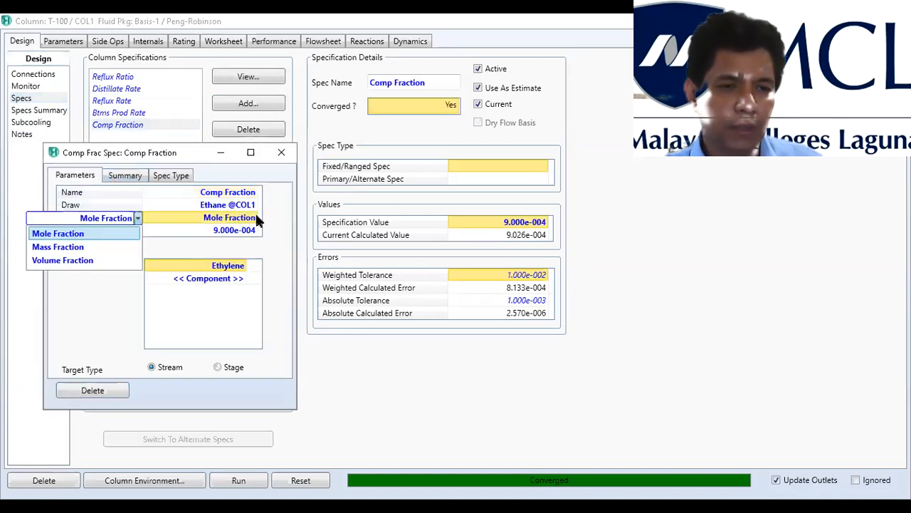
{"action": "left_click", "coordinate": [107, 247]}
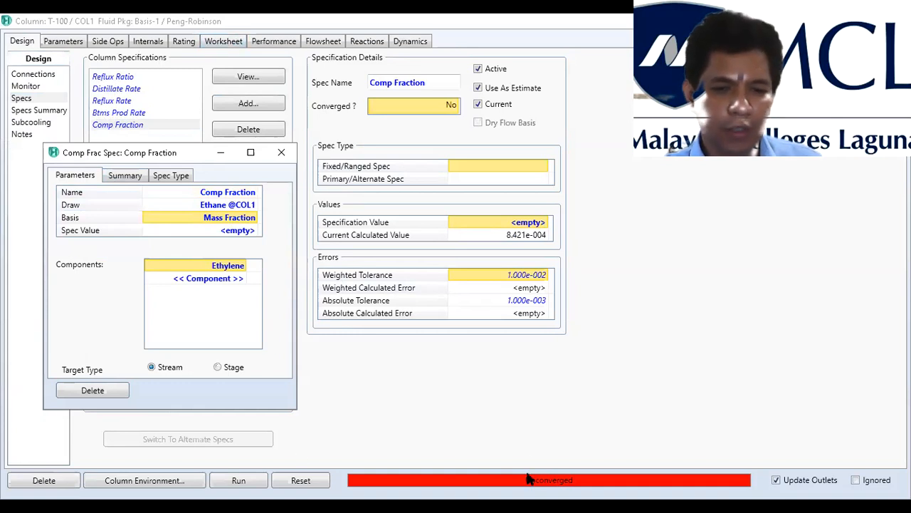
{"action": "left_click", "coordinate": [234, 482]}
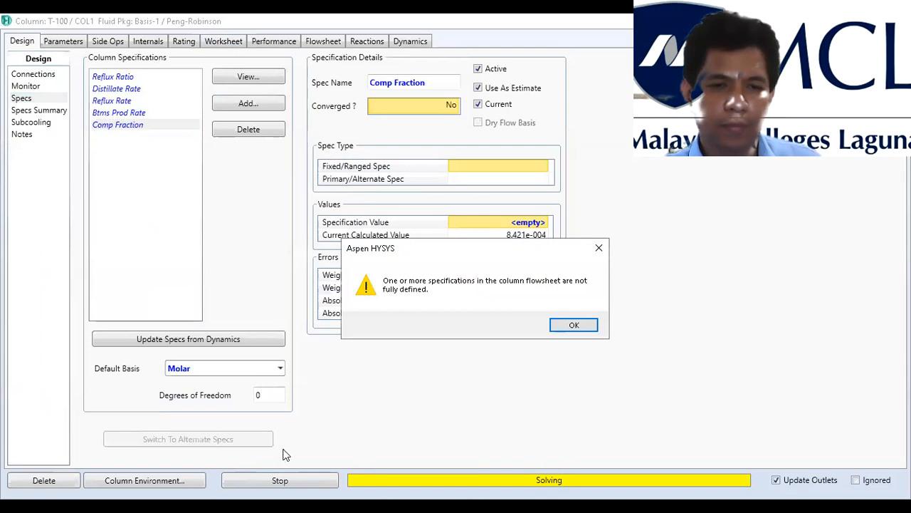
{"action": "left_click", "coordinate": [574, 325]}
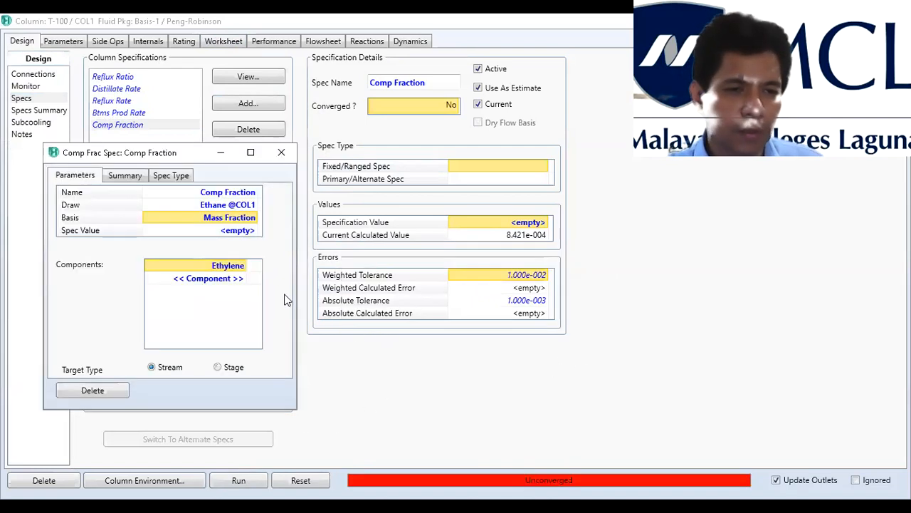
- Set the mass-based Comp Fraction specification's value to 9e-4 and rerun the column
{"action": "left_click", "coordinate": [242, 232]}
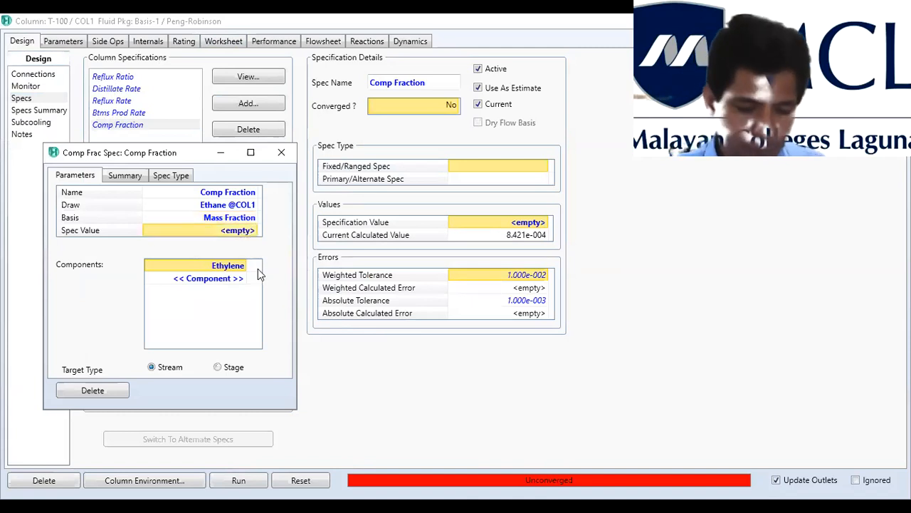
{"action": "type", "text": "9"}
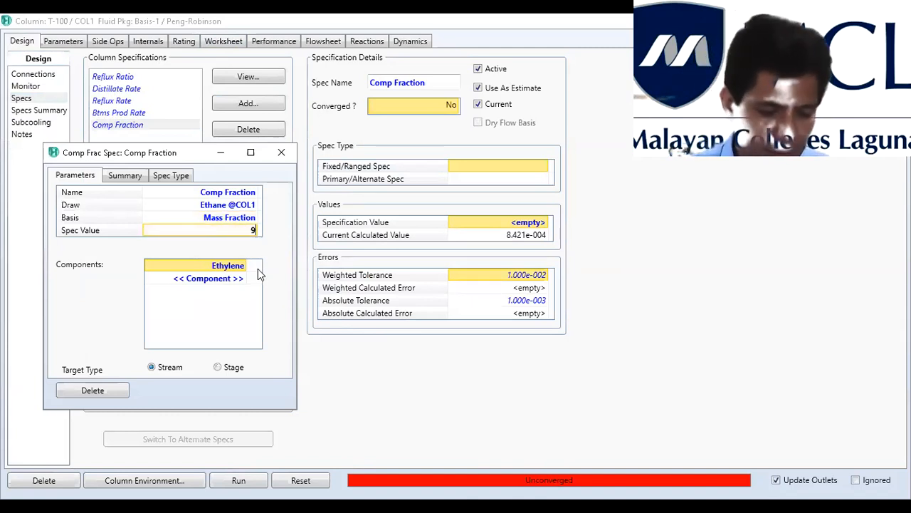
{"action": "type", "text": "e"}
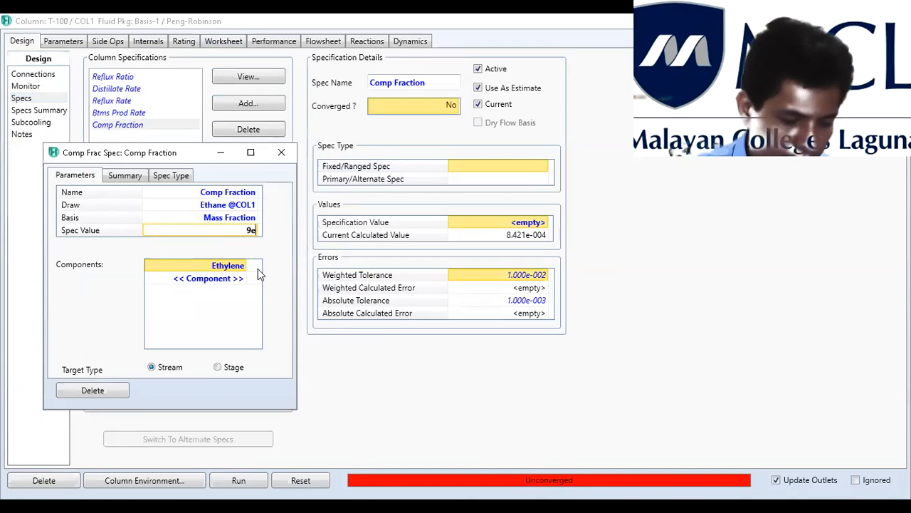
{"action": "type", "text": "-4"}
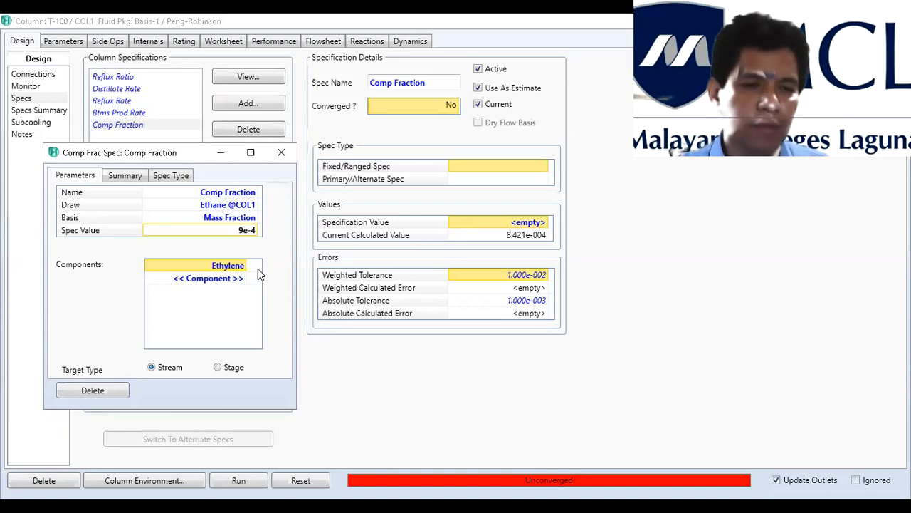
{"action": "key", "text": "Return"}
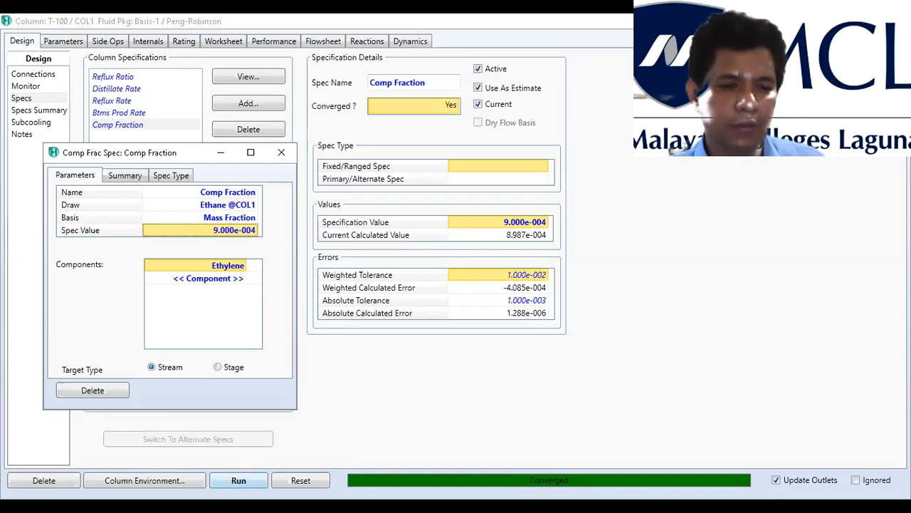
{"action": "left_click", "coordinate": [239, 481]}
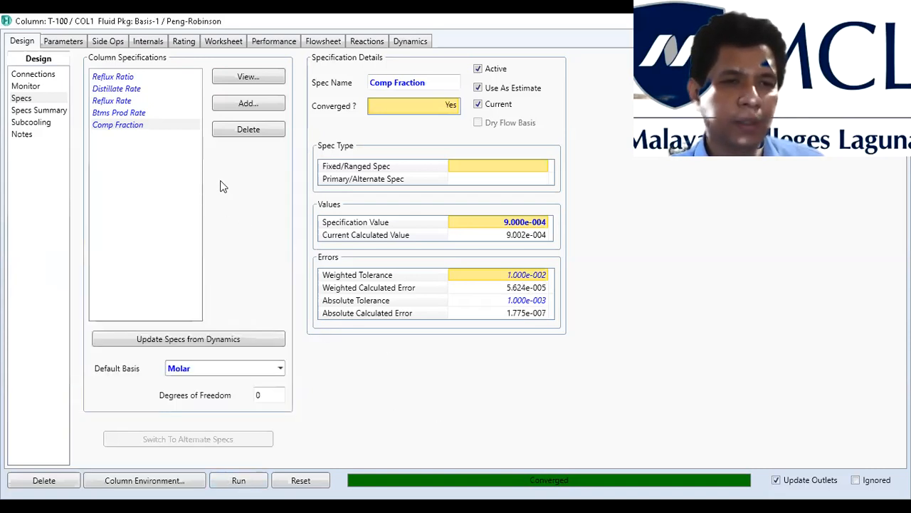
- Check the feed and product compositions and graph the tray-by-tray temperature profile for the whole column
{"action": "left_click", "coordinate": [223, 46]}
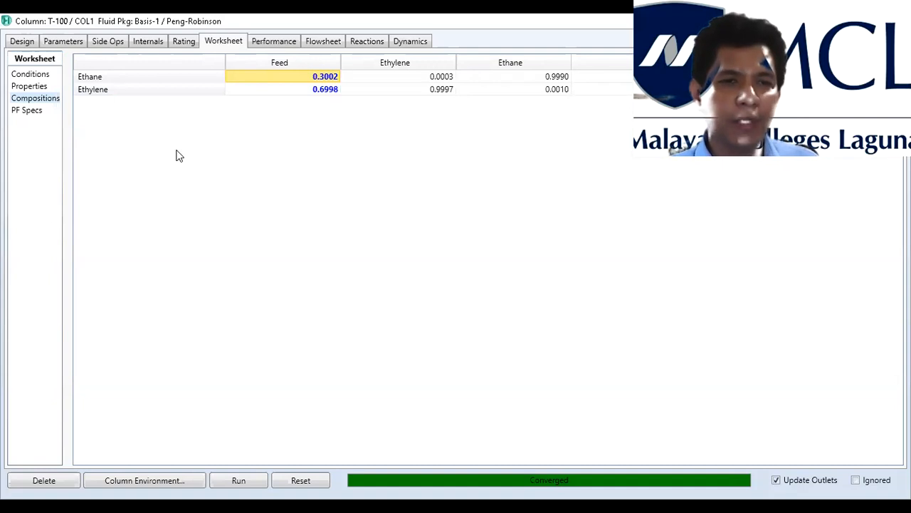
{"action": "left_click", "coordinate": [282, 44]}
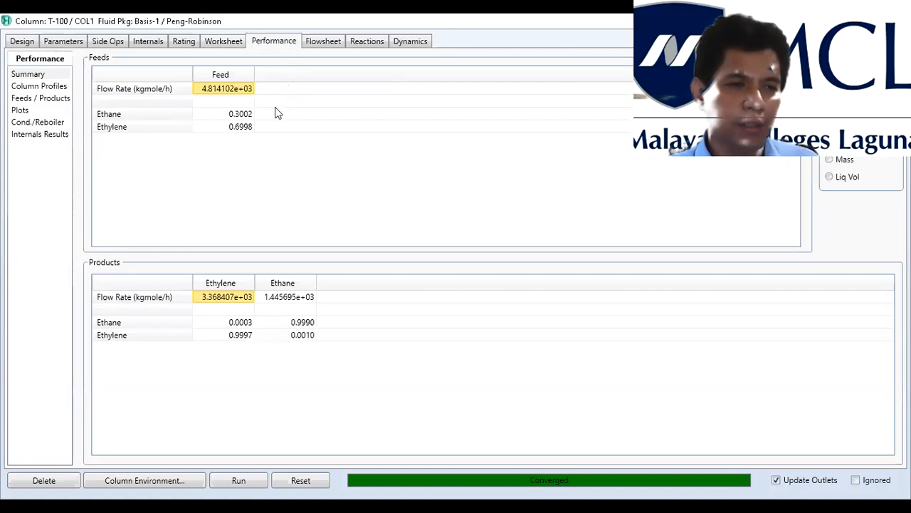
{"action": "left_click", "coordinate": [19, 110]}
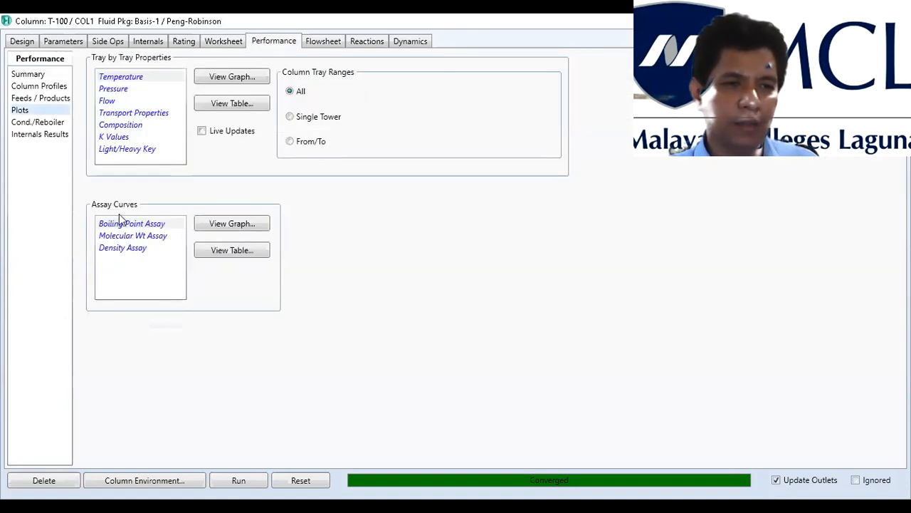
{"action": "left_click", "coordinate": [133, 80]}
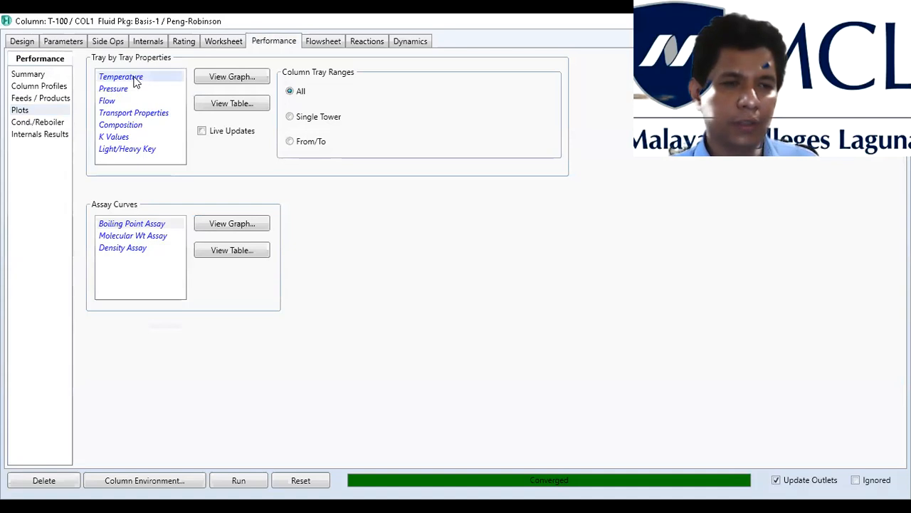
{"action": "left_click", "coordinate": [234, 81]}
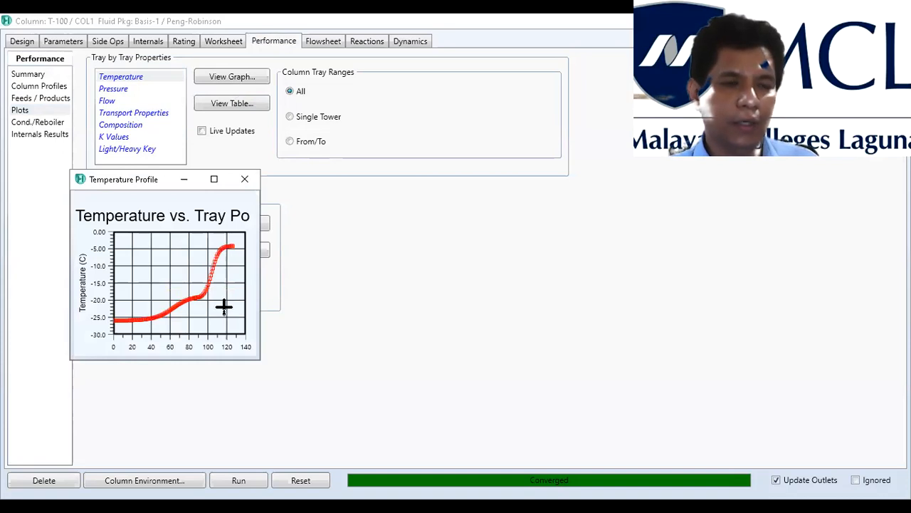
- Graph the tray-by-tray composition profile for the whole column
{"action": "left_click", "coordinate": [130, 129]}
{"action": "left_click", "coordinate": [227, 79]}
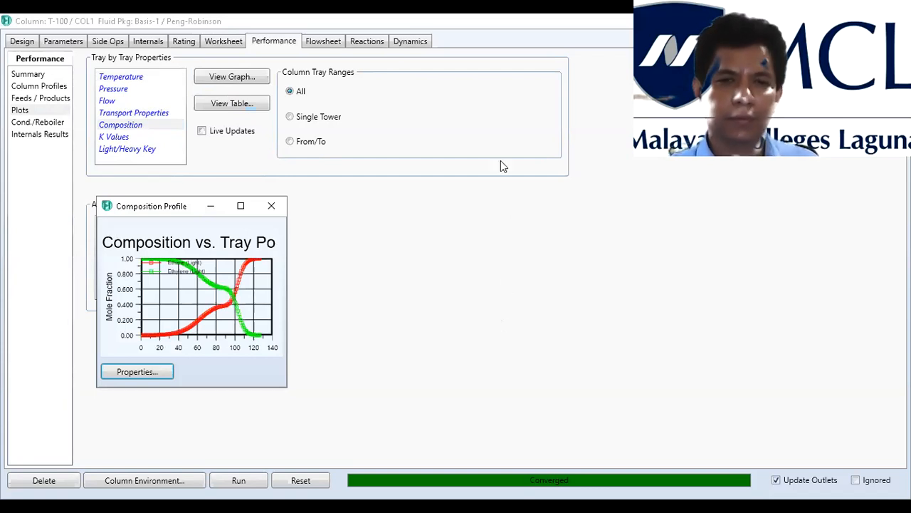
{"action": "left_click", "coordinate": [526, 44]}
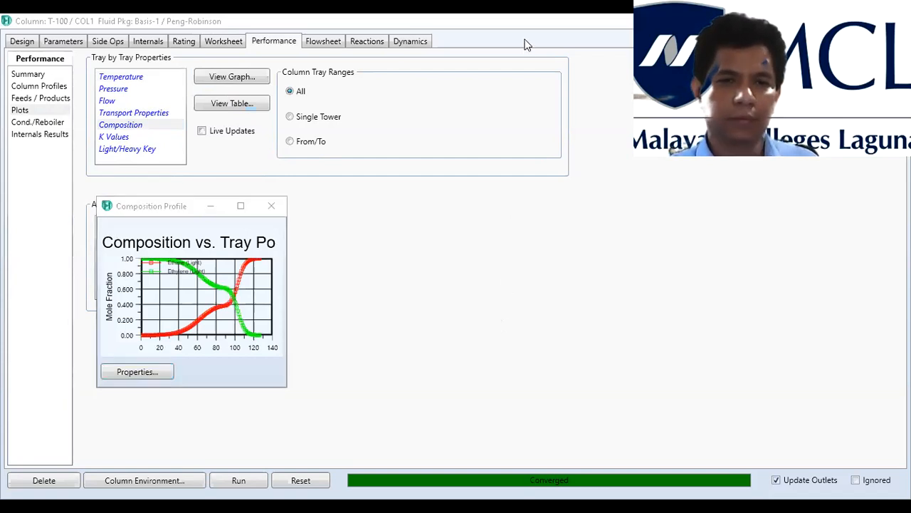